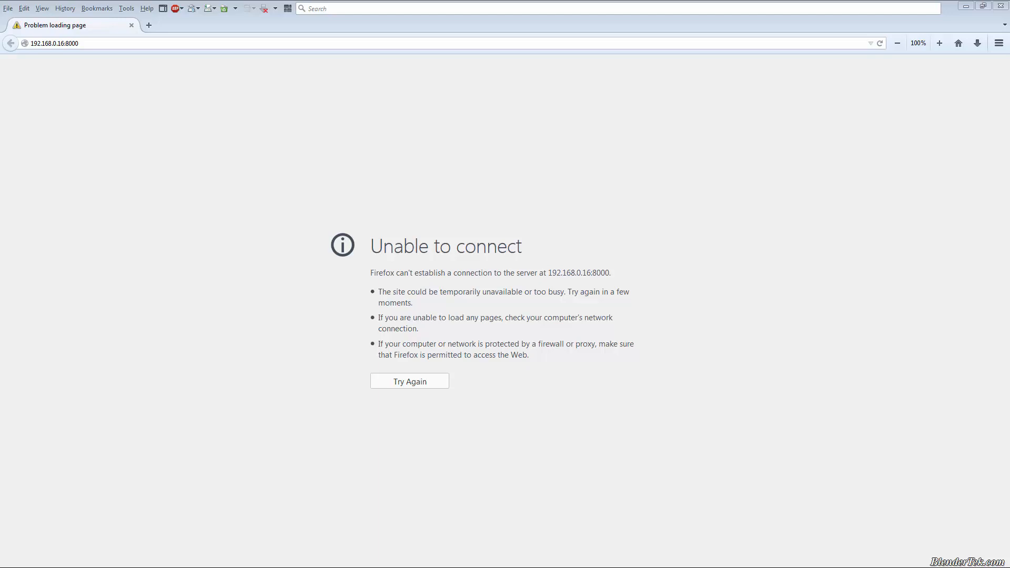
Browse the network to view the other computer's shared folders in Windows Explorer, and close the window.
{"action": "left_click", "coordinate": [198, 307]}
{"action": "left_click", "coordinate": [10, 6]}
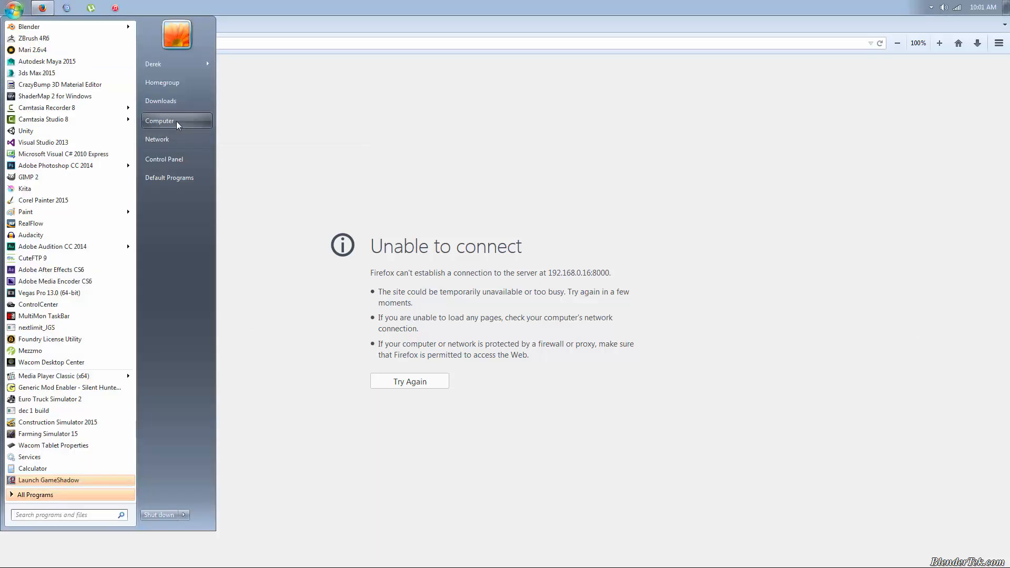
{"action": "left_click", "coordinate": [176, 121]}
{"action": "left_click_drag", "start_coordinate": [0, 315], "coordinate": [494, 114]}
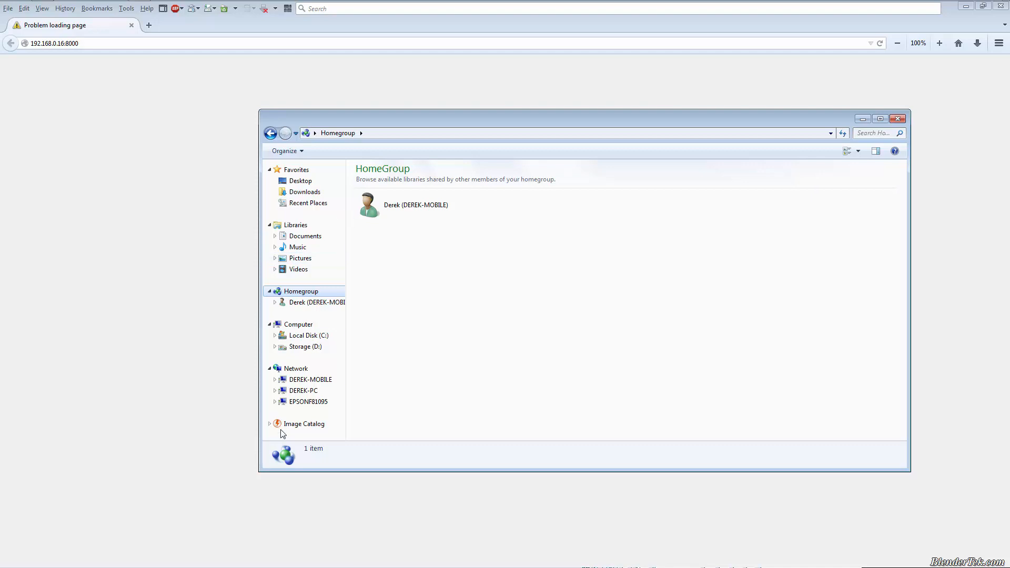
{"action": "left_click", "coordinate": [307, 382]}
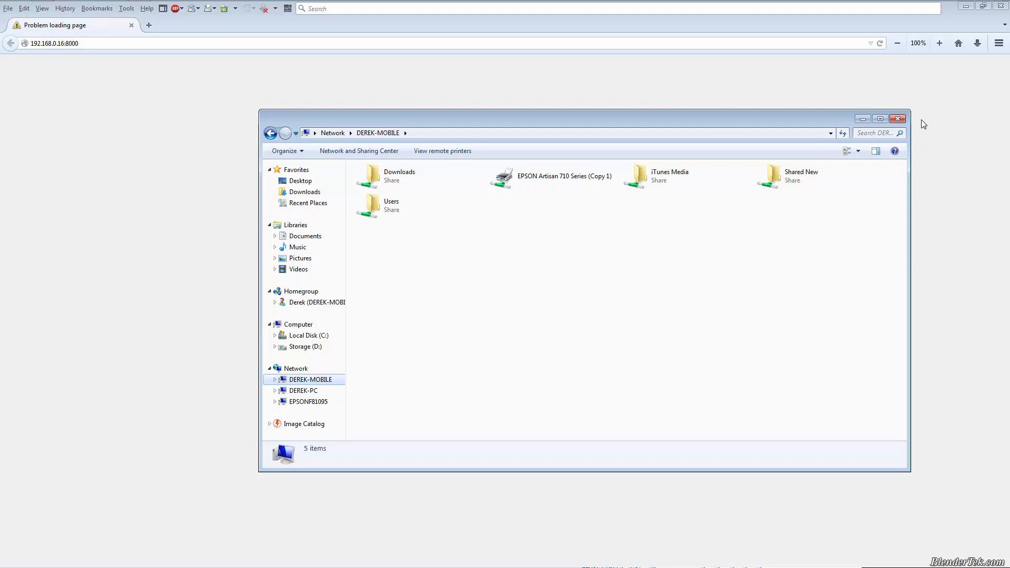
{"action": "left_click", "coordinate": [897, 118]}
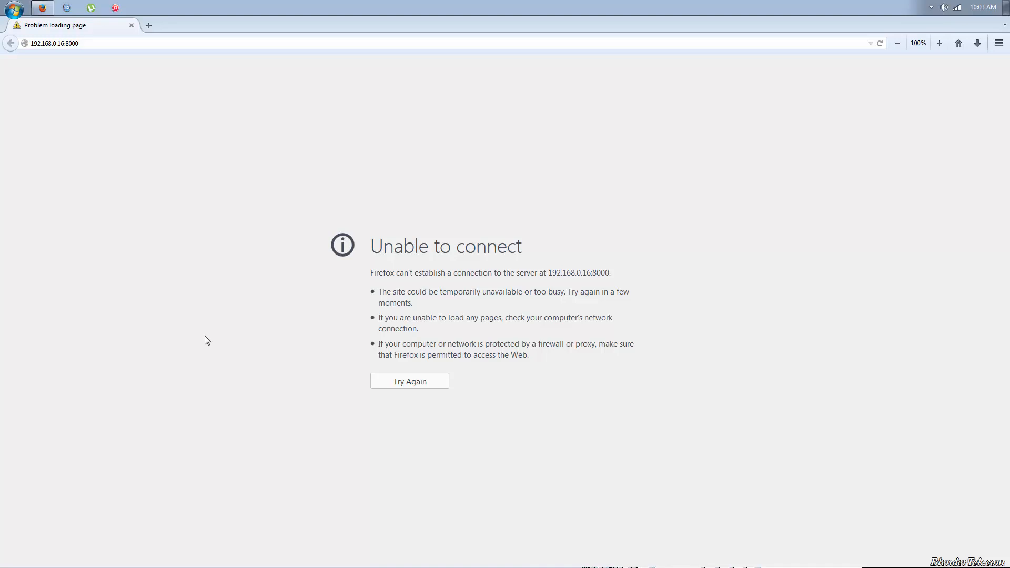
Launch Blender, dismiss the splash screen and restore its window from maximized size.
{"action": "left_click", "coordinate": [7, 11]}
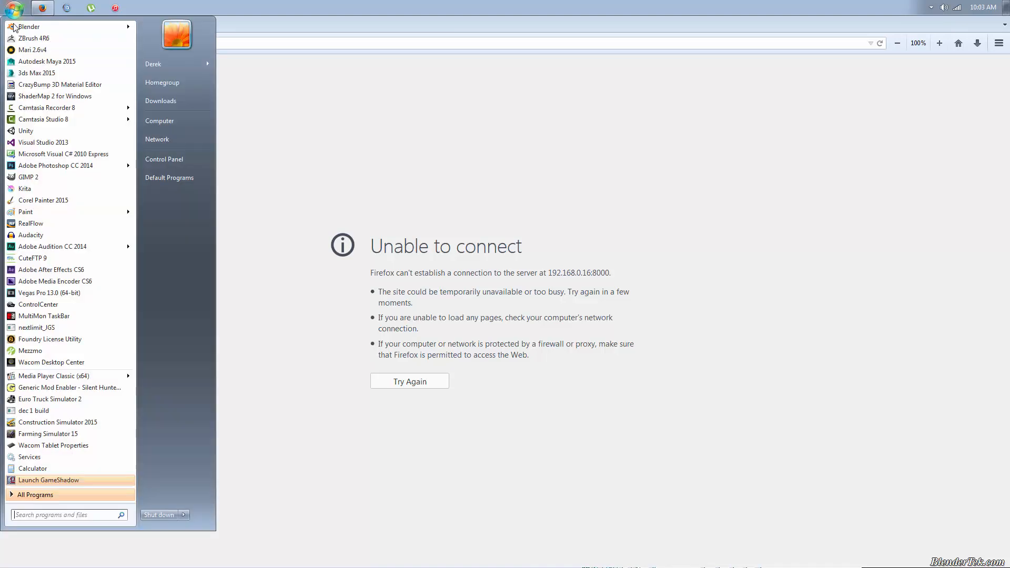
{"action": "left_click", "coordinate": [19, 29]}
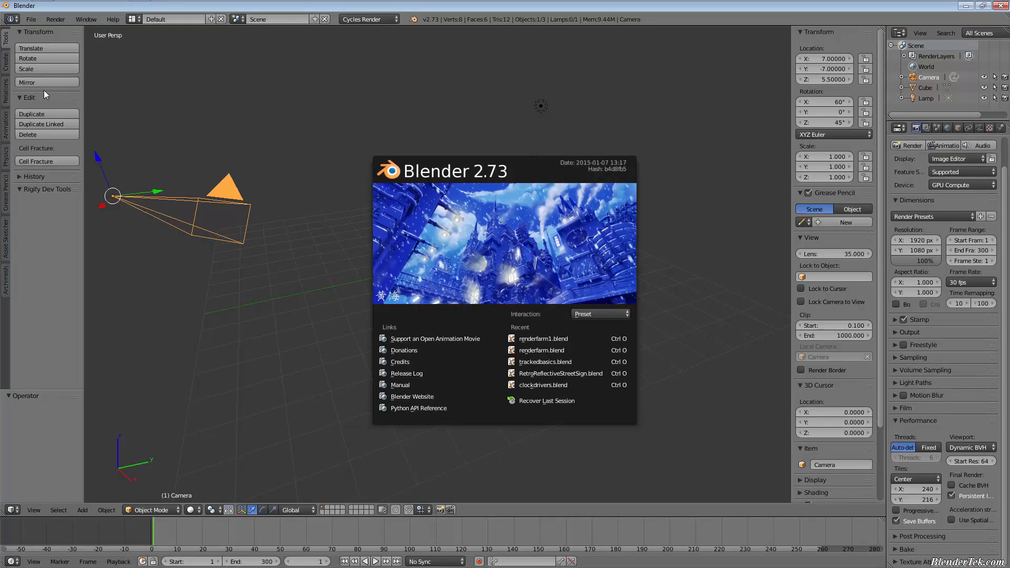
{"action": "left_click", "coordinate": [440, 198]}
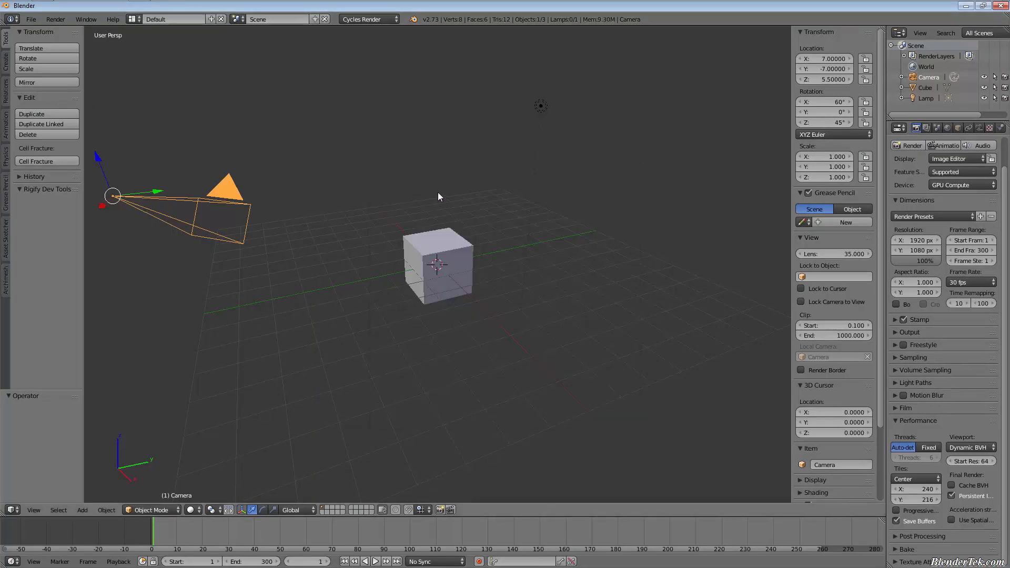
{"action": "left_click", "coordinate": [982, 5]}
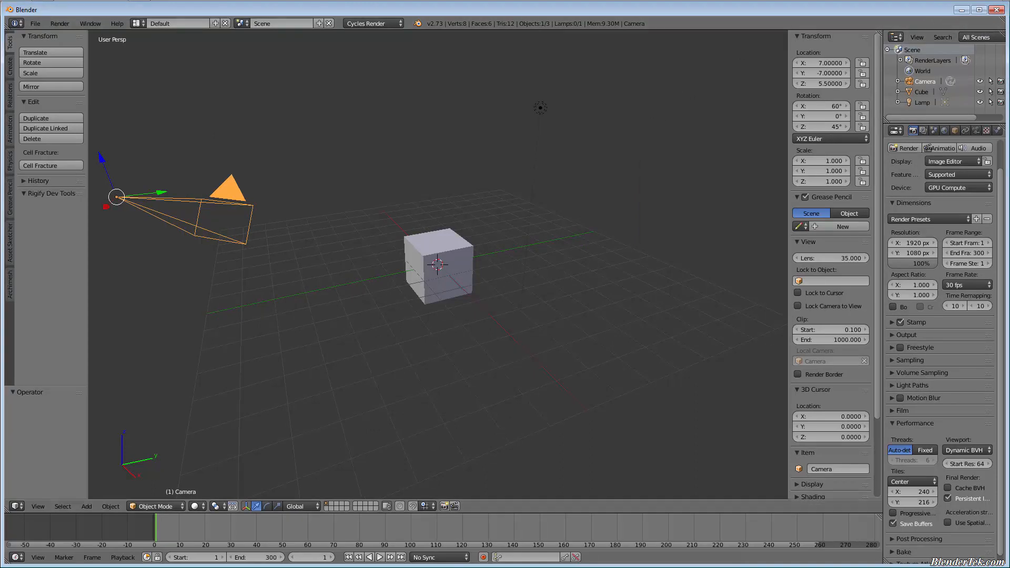
Narrow the Blender window to under half the screen, hide both 3D view side panels and widen the Properties editor.
{"action": "left_click_drag", "start_coordinate": [1005, 29], "coordinate": [410, 102]}
{"action": "key", "text": "n"}
{"action": "key", "text": "t"}
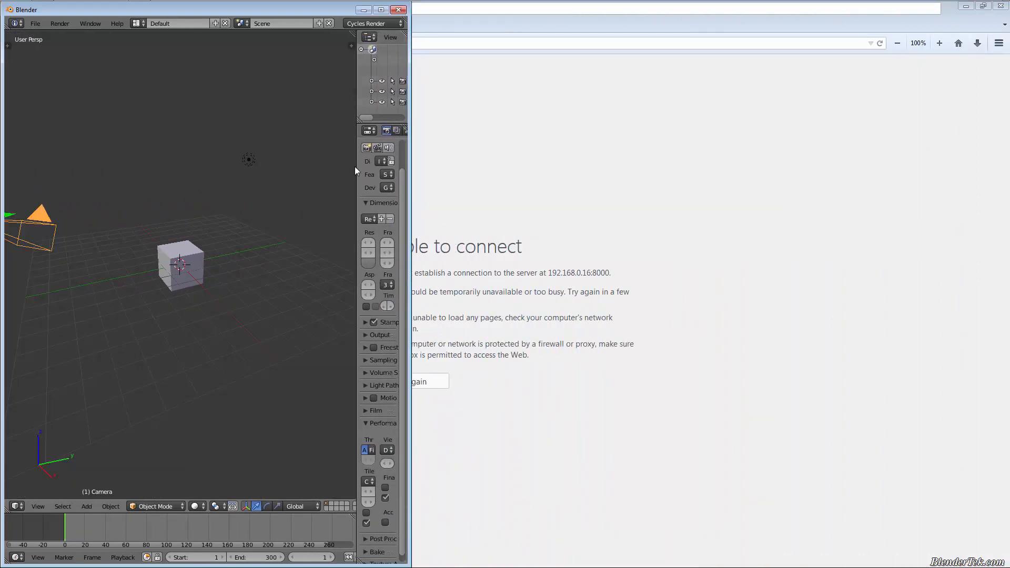
{"action": "left_click_drag", "start_coordinate": [356, 165], "coordinate": [252, 164]}
Launch a second Blender instance and arrange its restored window beside the first, with both 3D view side panels hidden.
{"action": "left_click", "coordinate": [14, 8]}
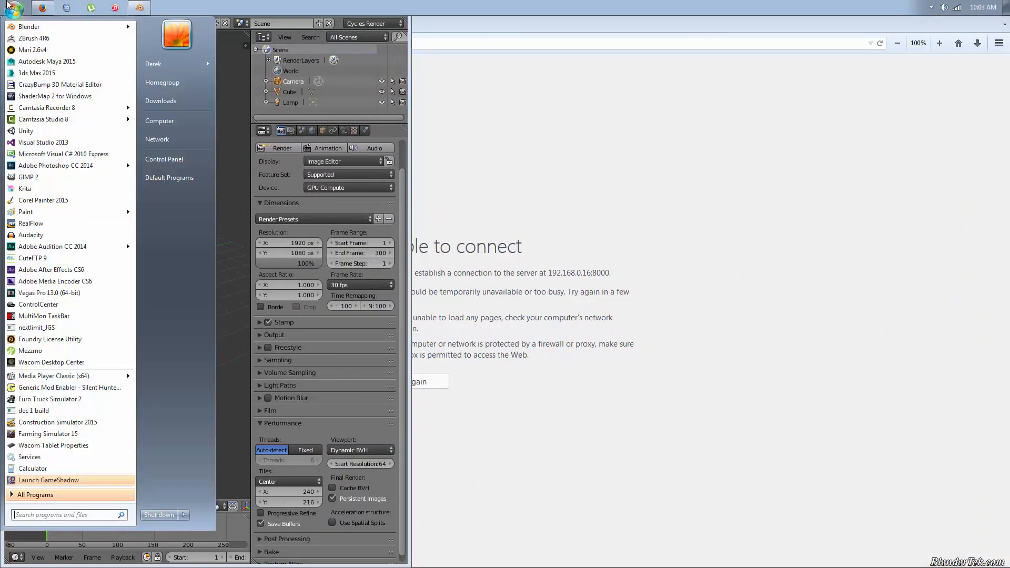
{"action": "left_click", "coordinate": [39, 28]}
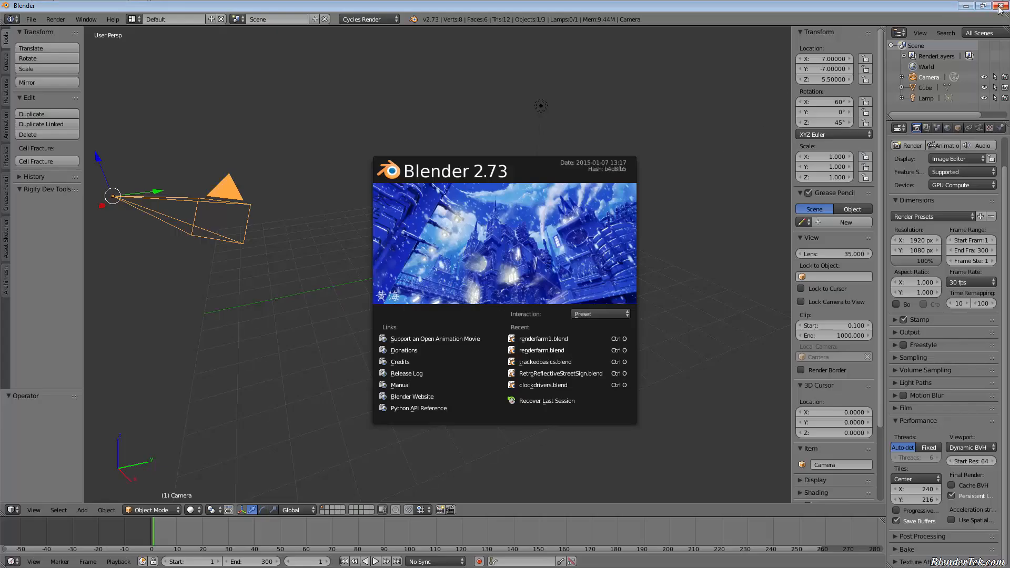
{"action": "left_click", "coordinate": [194, 145]}
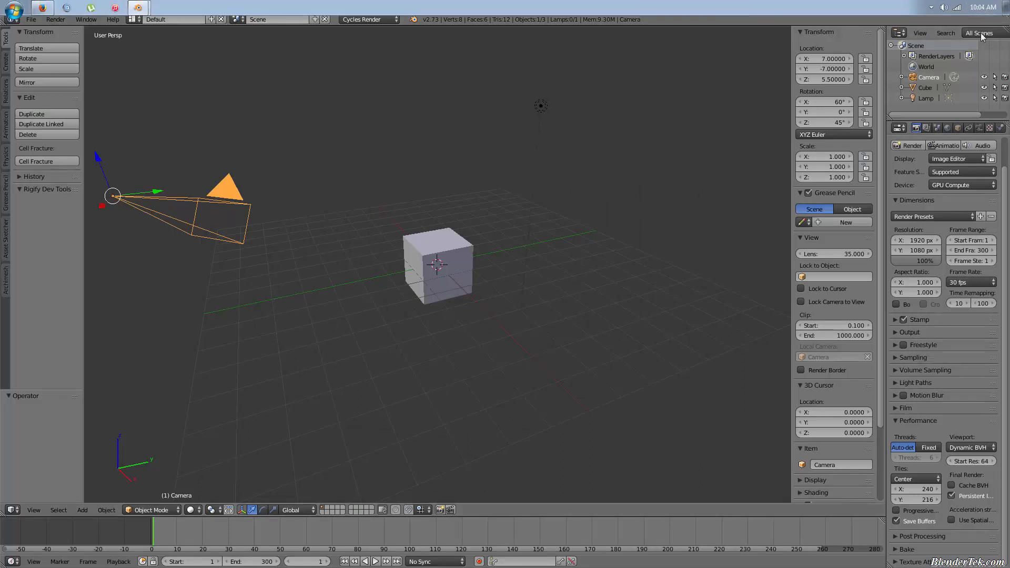
{"action": "left_click", "coordinate": [982, 6]}
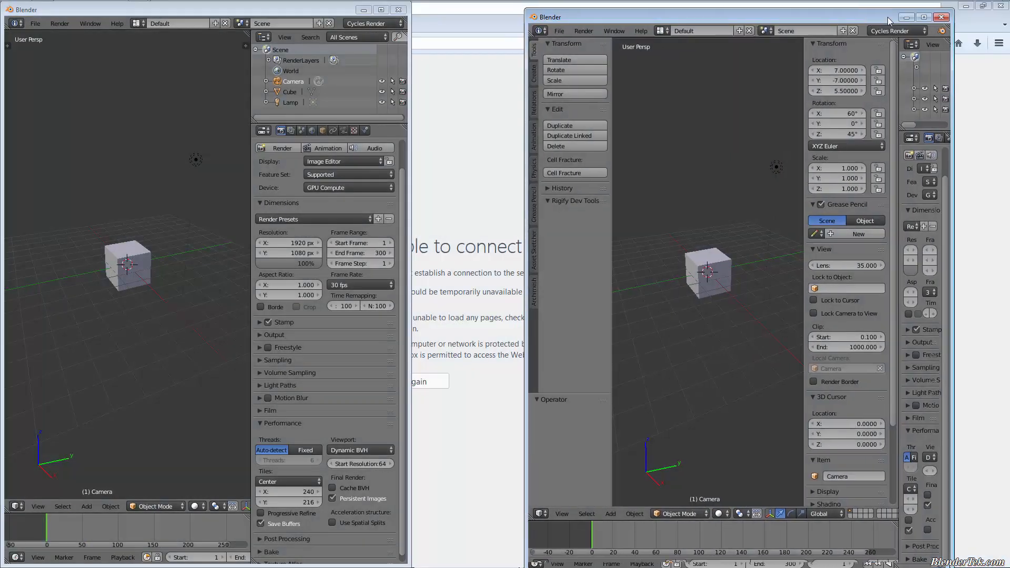
{"action": "left_click_drag", "start_coordinate": [888, 17], "coordinate": [922, 10]}
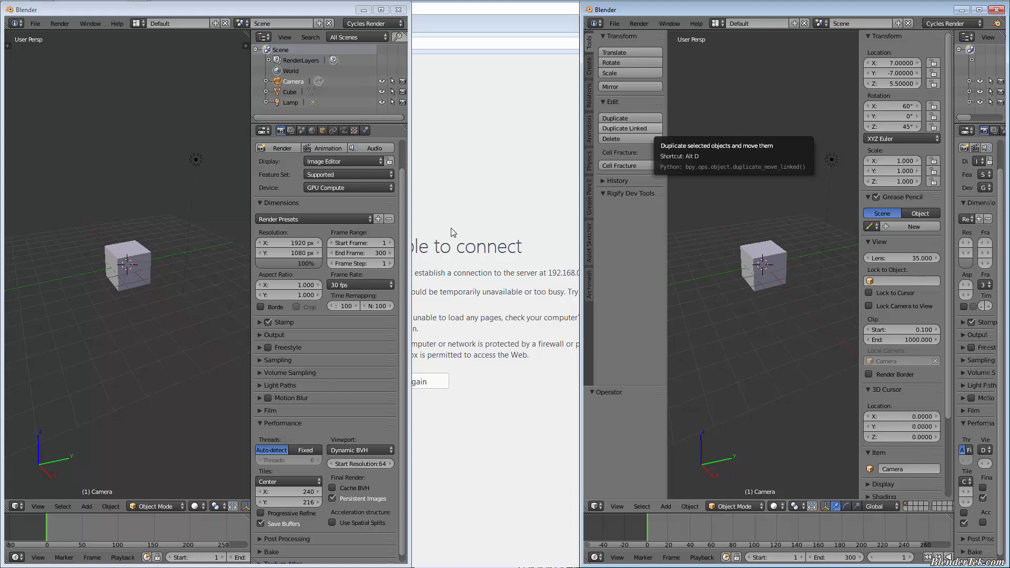
{"action": "key", "text": "n"}
{"action": "key", "text": "t"}
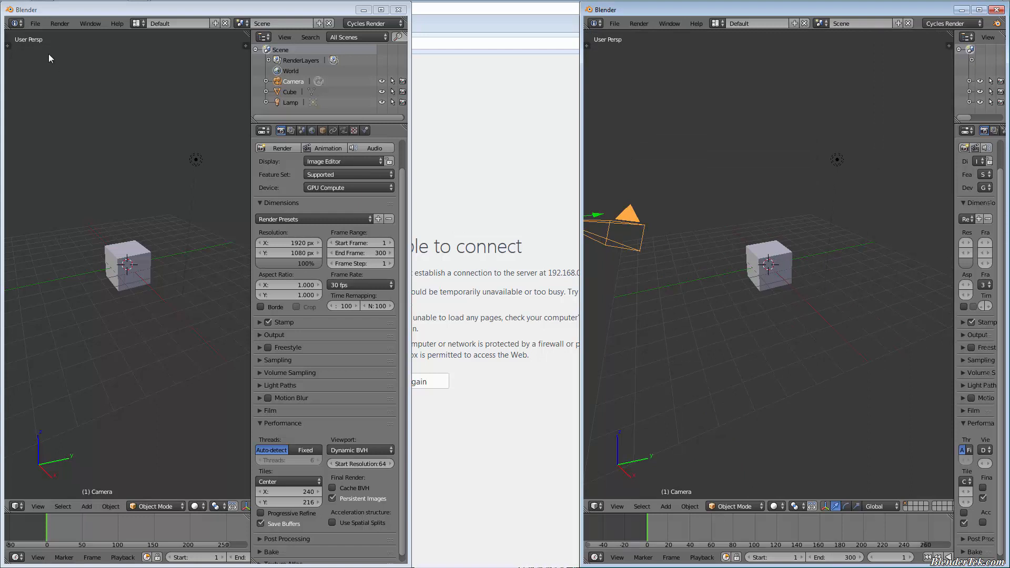
Search the first instance's add-ons for "network", check the Render: Network Renderer add-on entry, and close User Preferences.
{"action": "left_click", "coordinate": [35, 23]}
{"action": "left_click", "coordinate": [91, 139]}
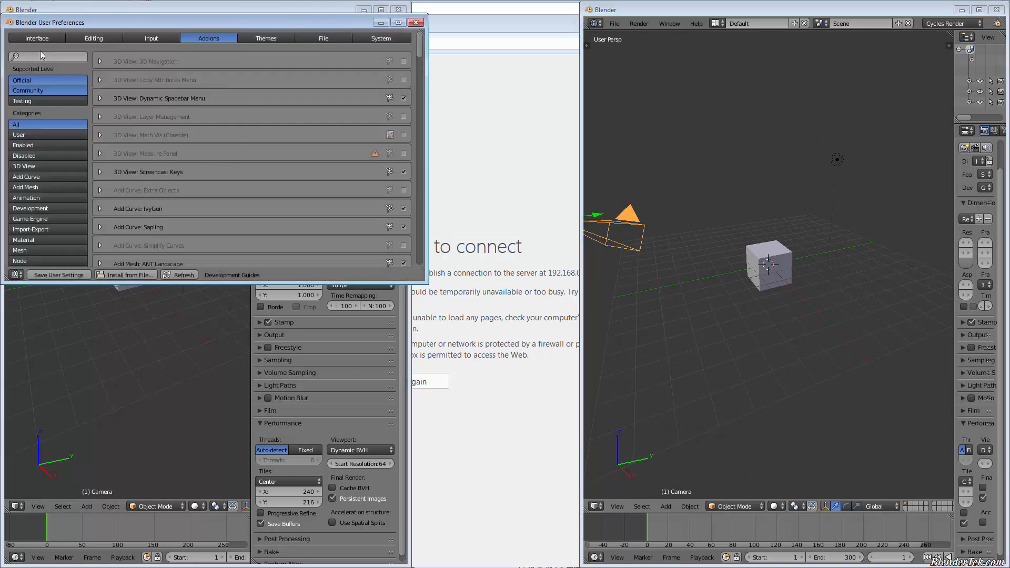
{"action": "type", "text": "network"}
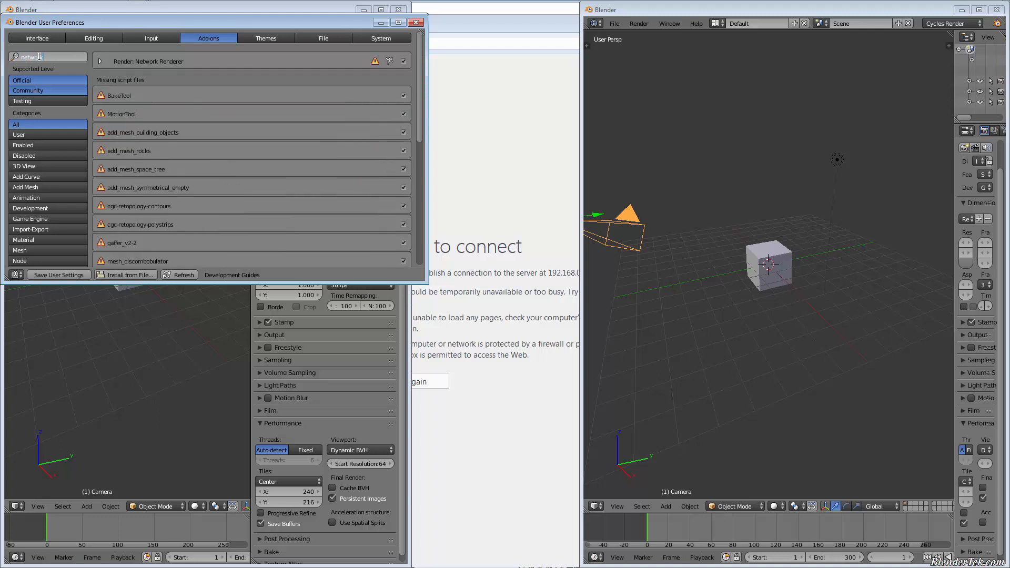
{"action": "key", "text": "Return"}
{"action": "left_click", "coordinate": [100, 61]}
{"action": "left_click", "coordinate": [415, 22]}
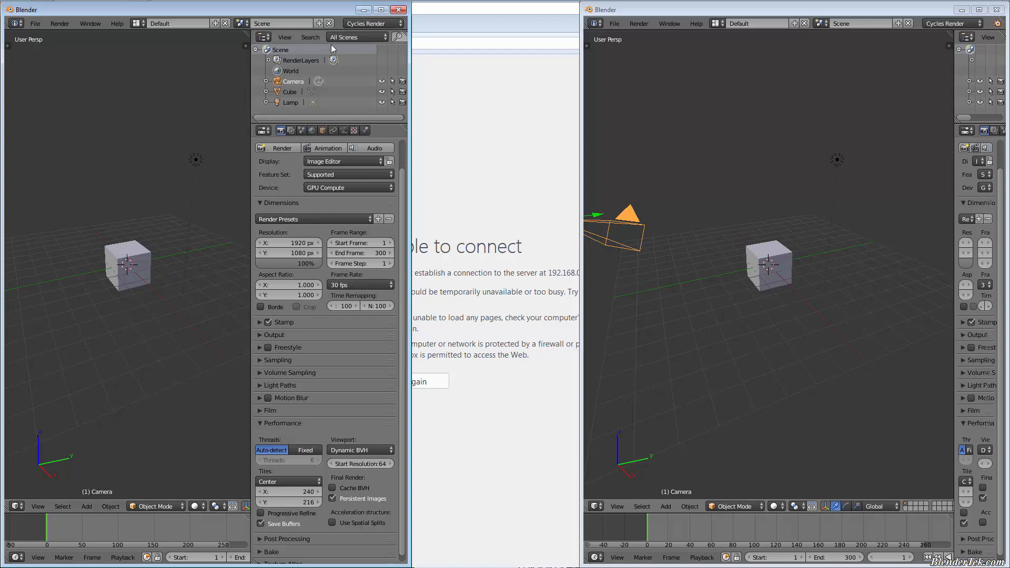
Switch the first instance's renderer to Network Render, and set the job engine to CYCLES with Save Before Job enabled.
{"action": "left_click", "coordinate": [364, 24]}
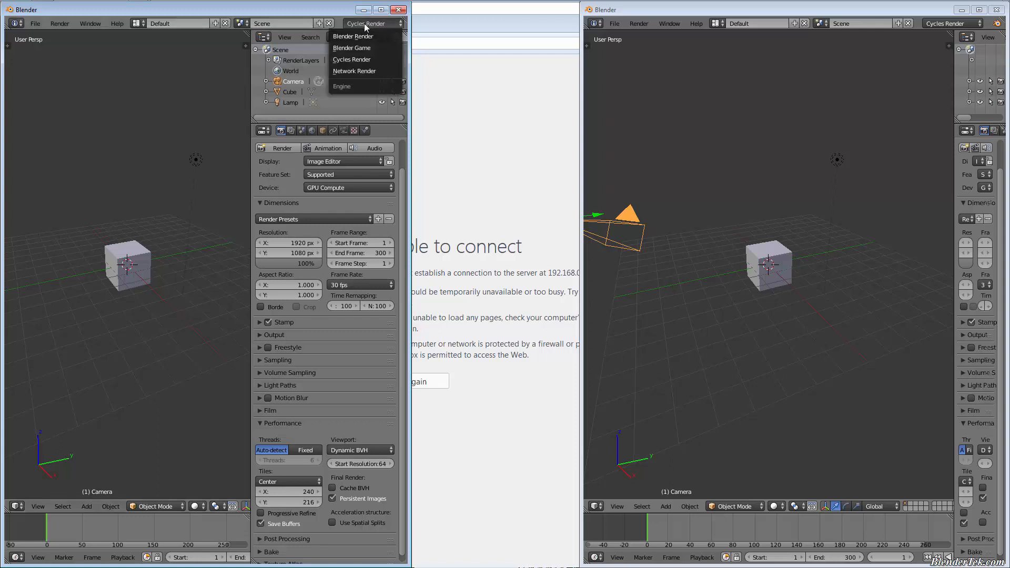
{"action": "left_click", "coordinate": [359, 73]}
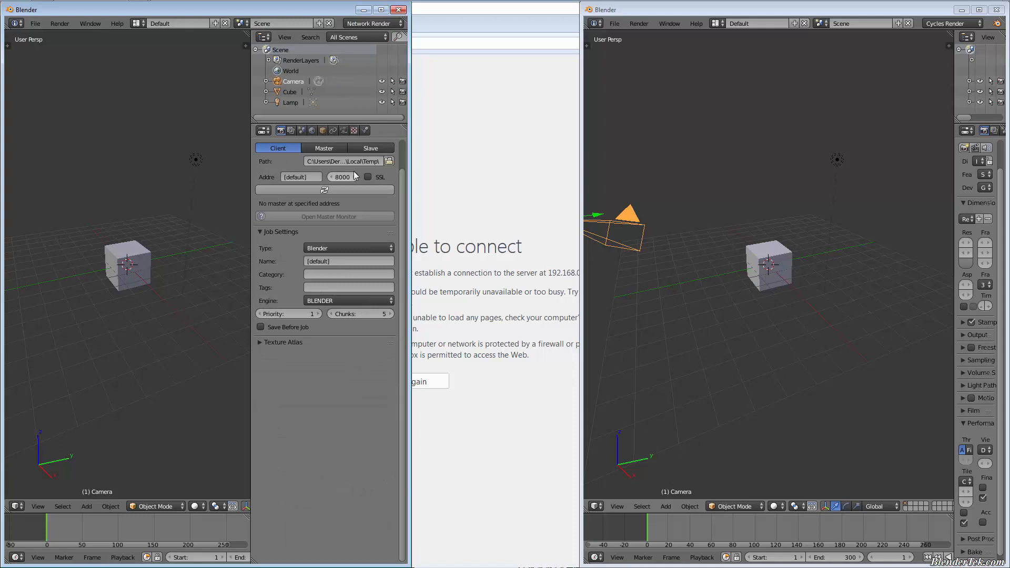
{"action": "left_click", "coordinate": [332, 303]}
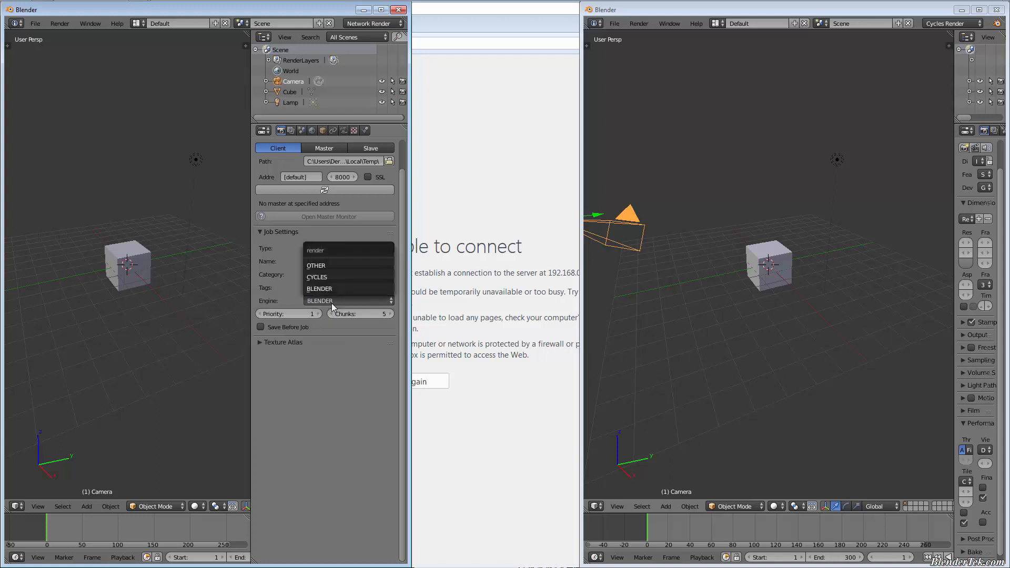
{"action": "left_click", "coordinate": [330, 277]}
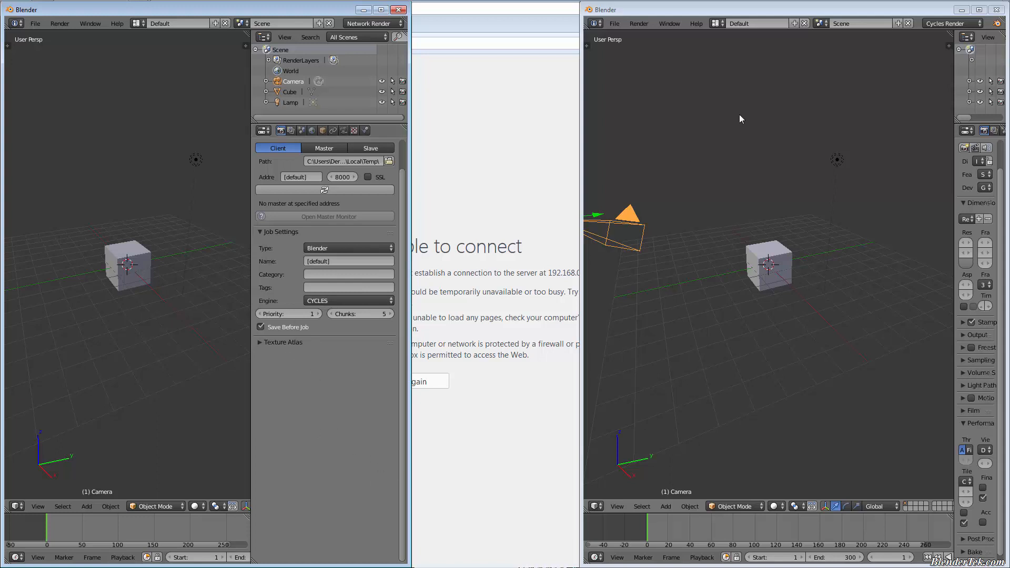
Switch the second instance to Network Render, widen its Properties editor, and choose the CYCLES job engine with Save Before Job enabled.
{"action": "left_click", "coordinate": [956, 27]}
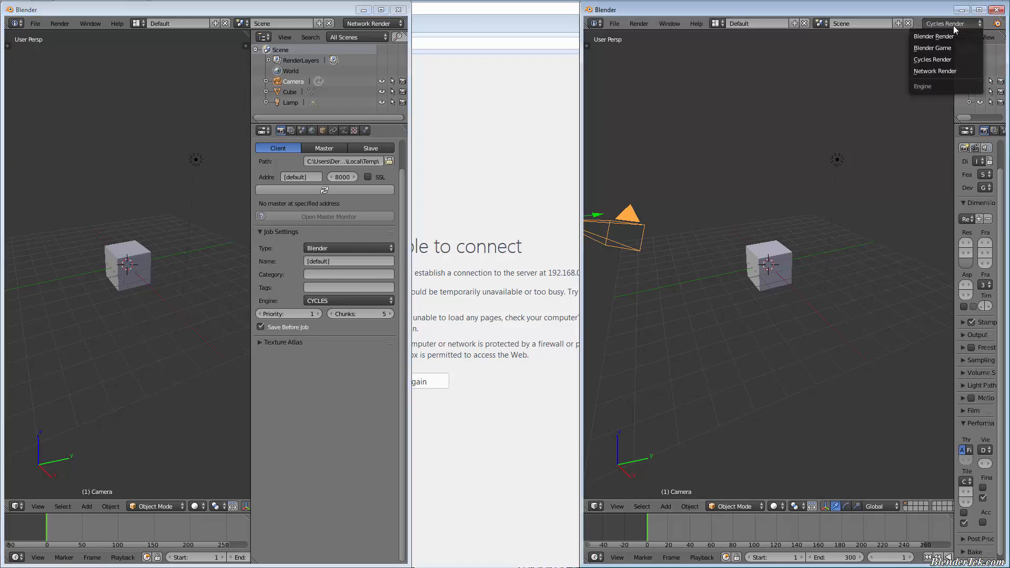
{"action": "left_click", "coordinate": [939, 72]}
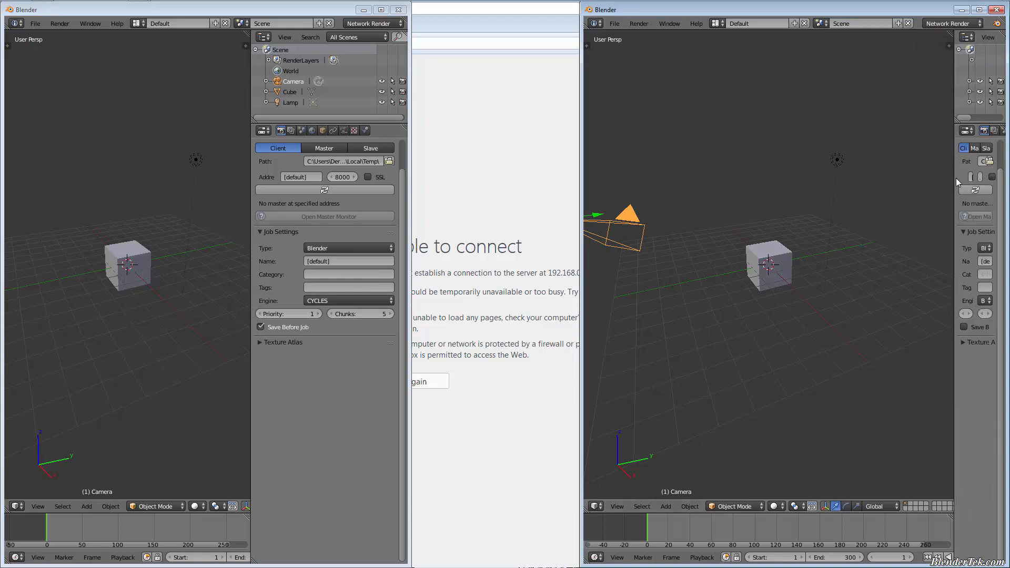
{"action": "left_click_drag", "start_coordinate": [953, 177], "coordinate": [819, 206]}
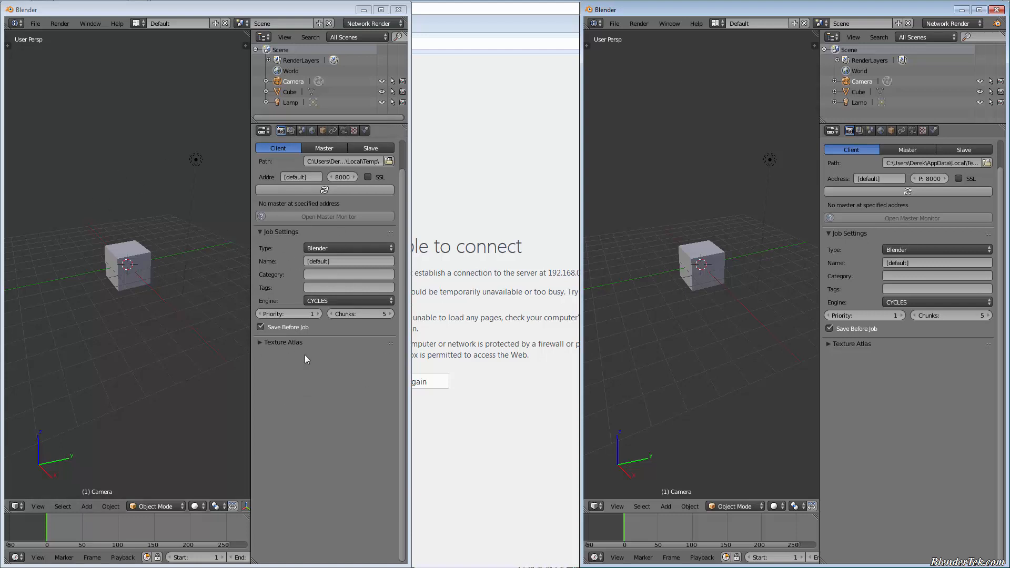
In the first instance, reselect the CYCLES job engine, switch to Master mode, and enable Clear on exit and Force Dependency Upload.
{"action": "left_click", "coordinate": [332, 303]}
{"action": "left_click", "coordinate": [342, 276]}
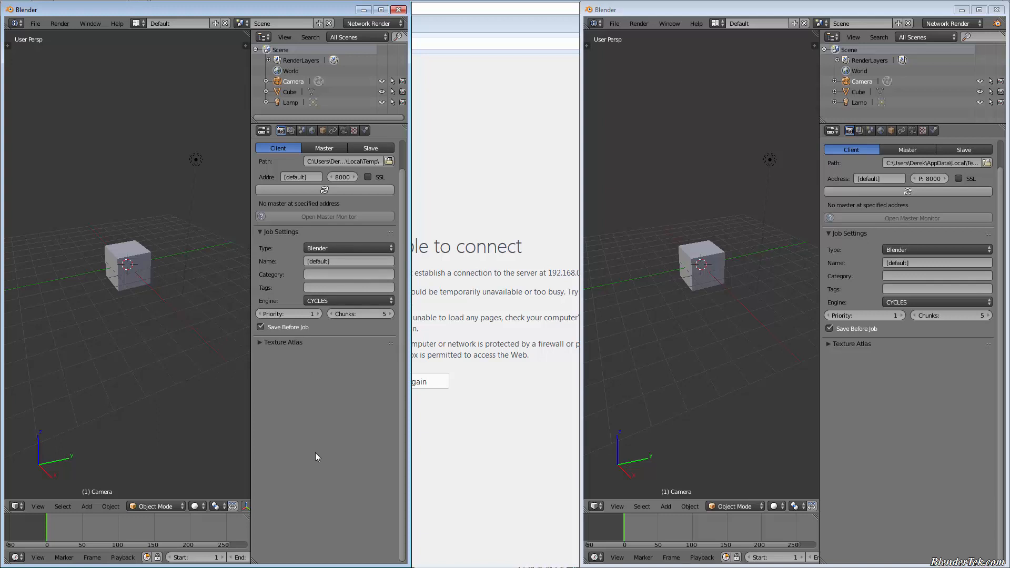
{"action": "left_click", "coordinate": [312, 150]}
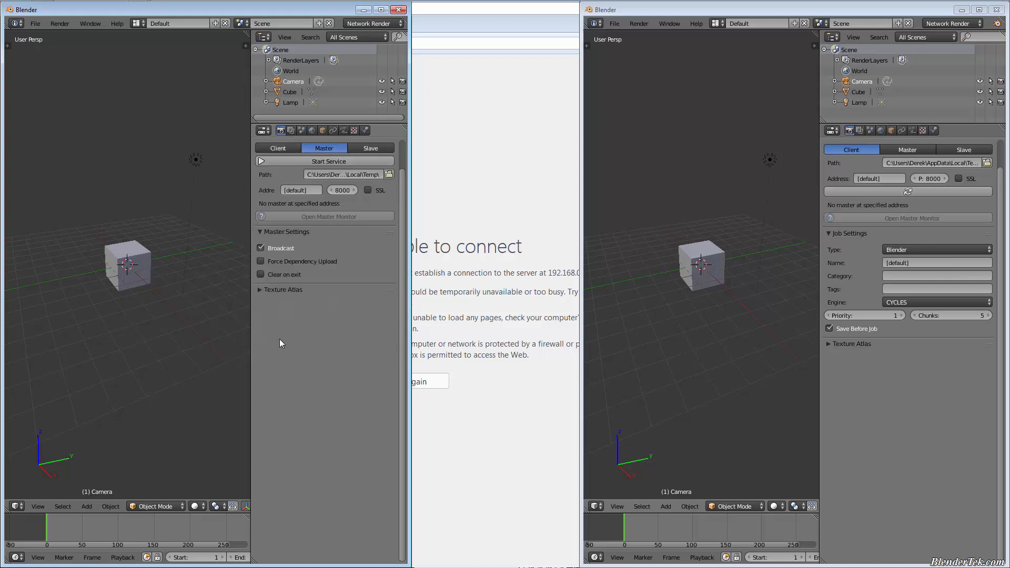
{"action": "left_click", "coordinate": [285, 274]}
{"action": "left_click", "coordinate": [282, 261]}
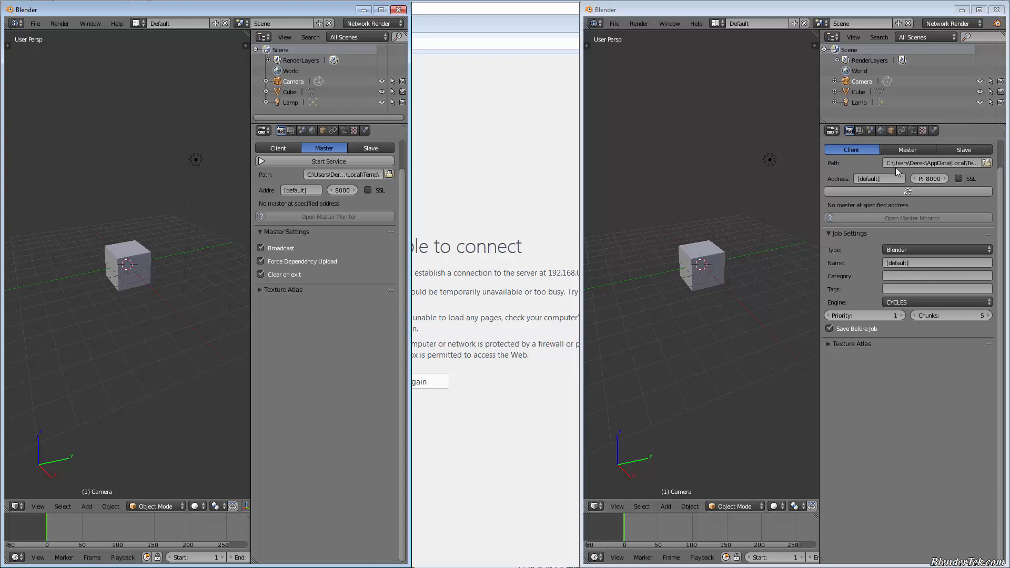
Switch the second instance to Master mode and enable Force Dependency Upload and Clear on exit.
{"action": "left_click", "coordinate": [914, 151]}
{"action": "left_click_drag", "start_coordinate": [862, 261], "coordinate": [860, 275]}
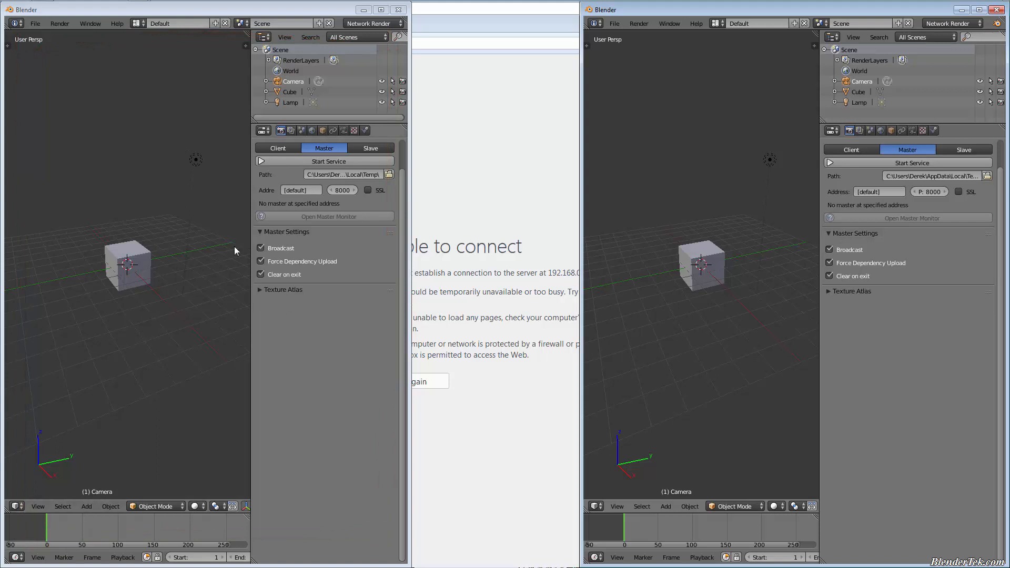
Start the master service in the first Blender instance and widen its window to expose the render status.
{"action": "left_click", "coordinate": [341, 161]}
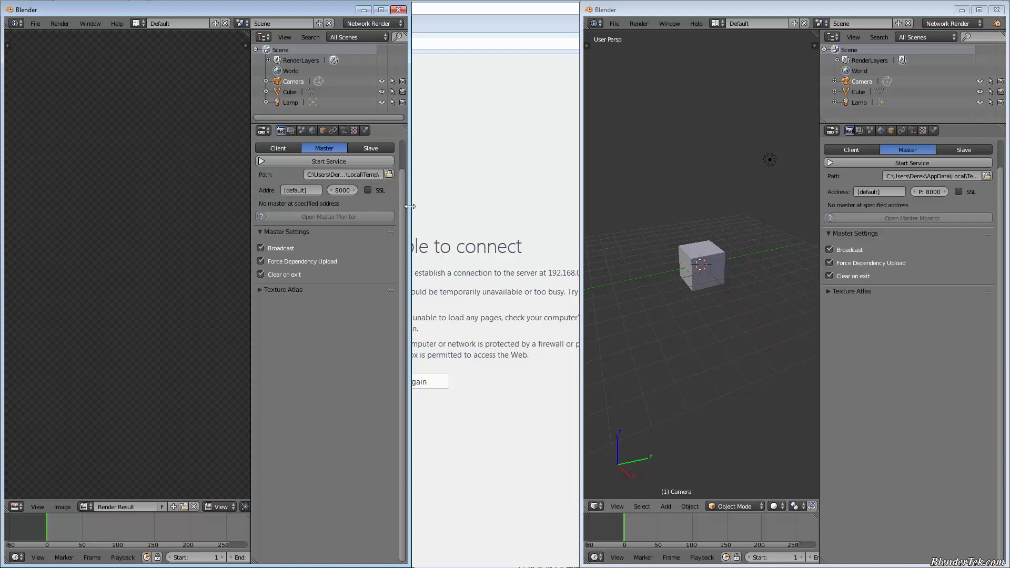
{"action": "left_click_drag", "start_coordinate": [410, 206], "coordinate": [434, 210]}
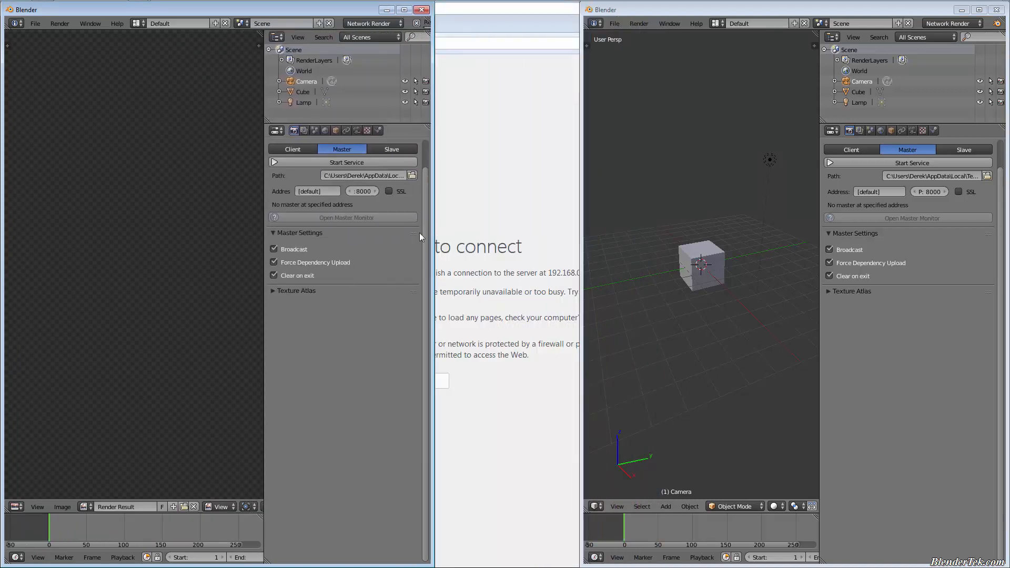
{"action": "scroll", "coordinate": [163, 273], "scroll_direction": "down", "scroll_amount": 9}
{"action": "scroll", "coordinate": [189, 270], "scroll_direction": "up", "scroll_amount": 1}
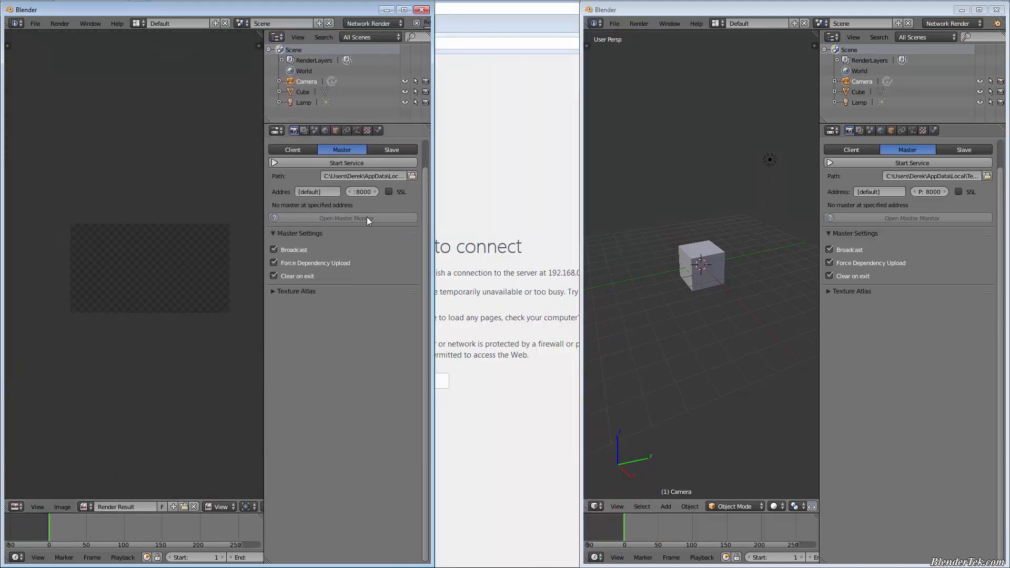
{"action": "left_click_drag", "start_coordinate": [432, 191], "coordinate": [620, 178]}
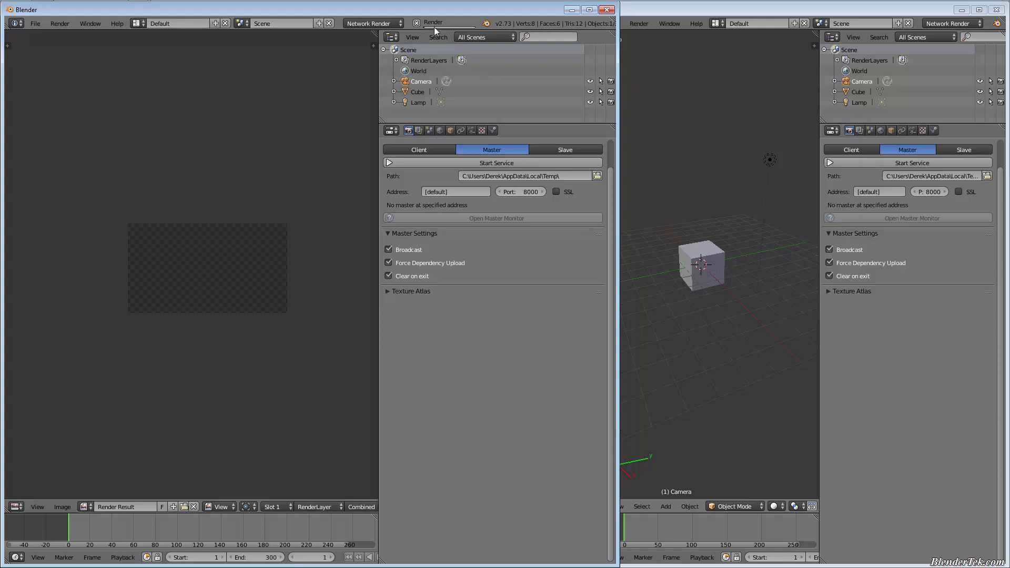
Narrow the first Blender window and fit the browser's NetRender page at 192.168.0.16:8000 between the two Blender windows.
{"action": "left_click_drag", "start_coordinate": [619, 97], "coordinate": [363, 120]}
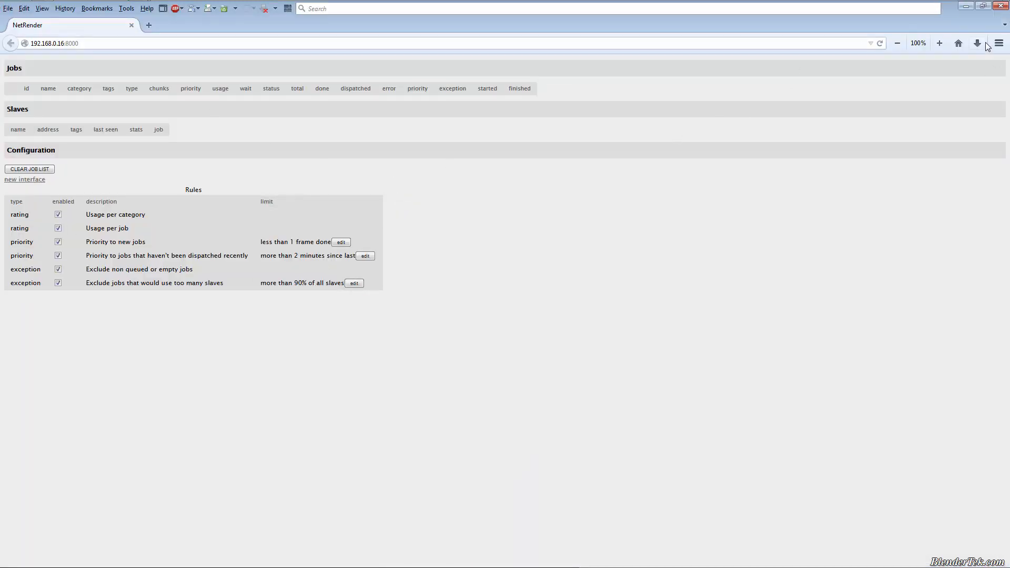
{"action": "left_click", "coordinate": [983, 5]}
{"action": "left_click", "coordinate": [881, 401]}
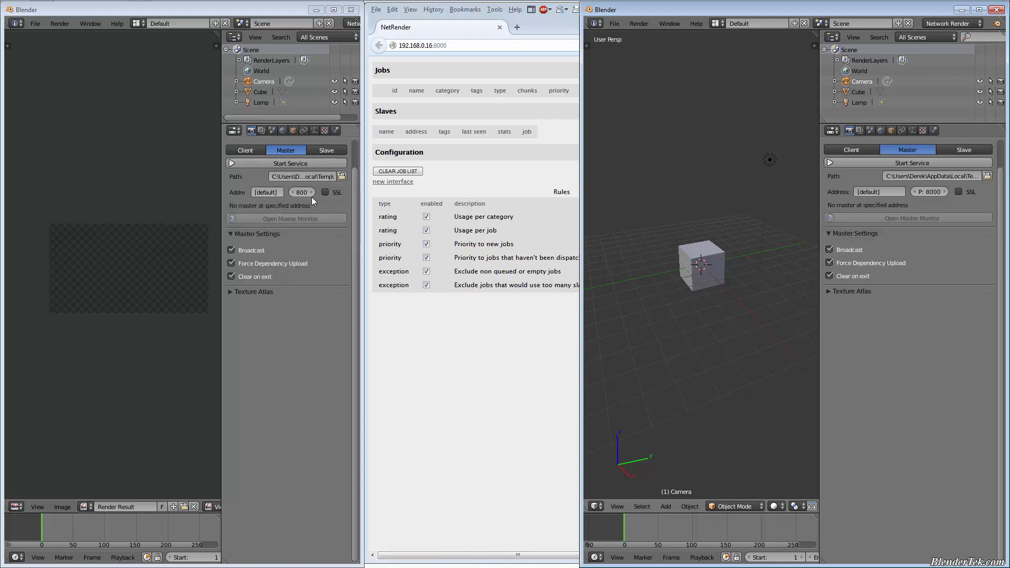
Widen the first instance's properties area and set its master path to C:\renderfarm\.
{"action": "left_click", "coordinate": [216, 192]}
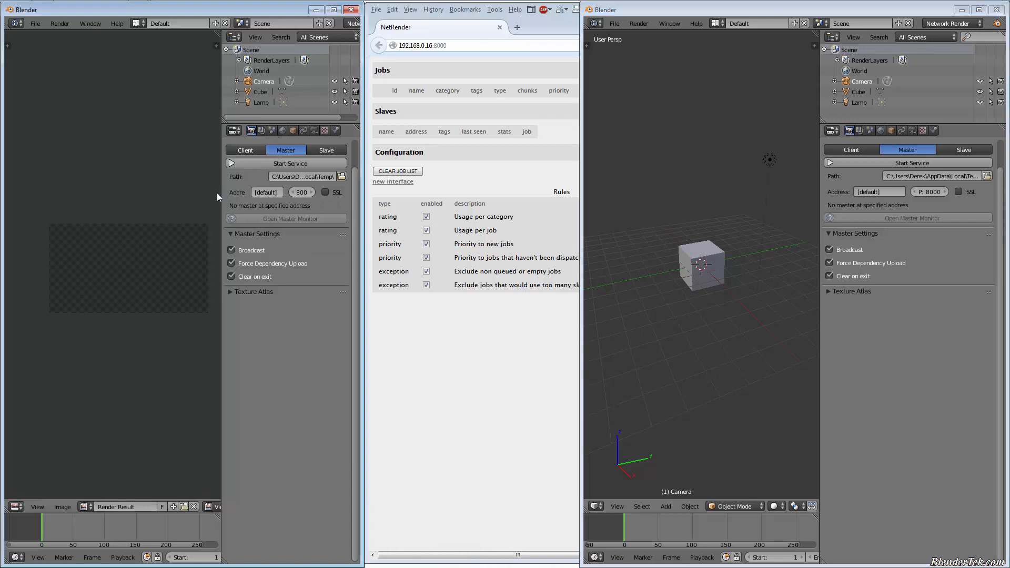
{"action": "left_click_drag", "start_coordinate": [222, 187], "coordinate": [161, 190]}
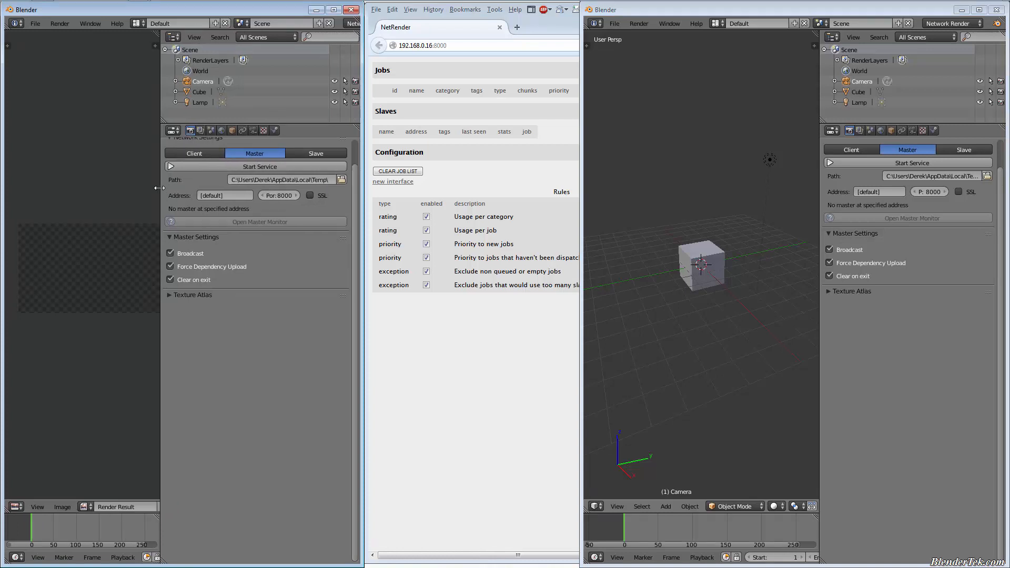
{"action": "left_click", "coordinate": [315, 180]}
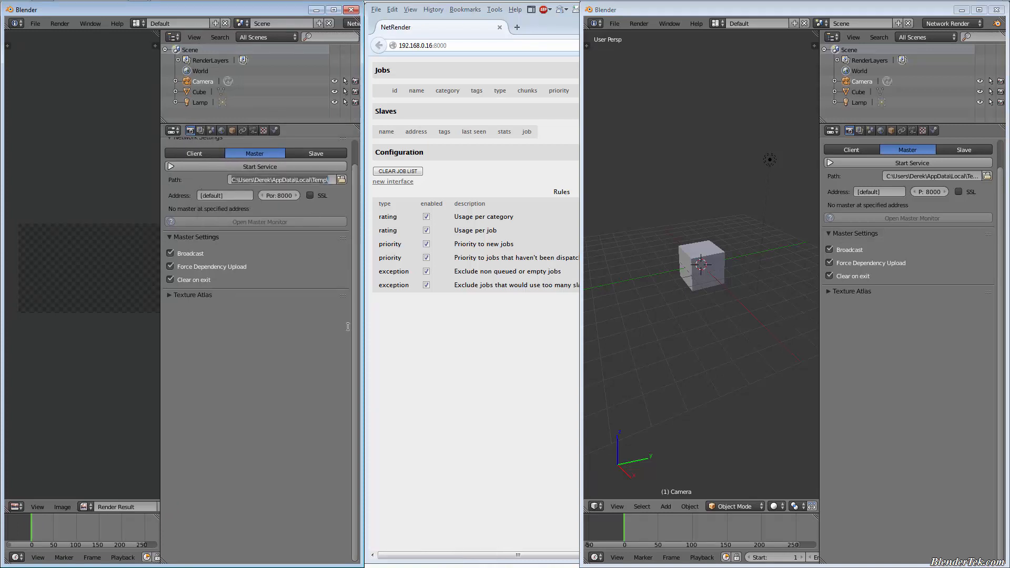
{"action": "type", "text": "C:\\"}
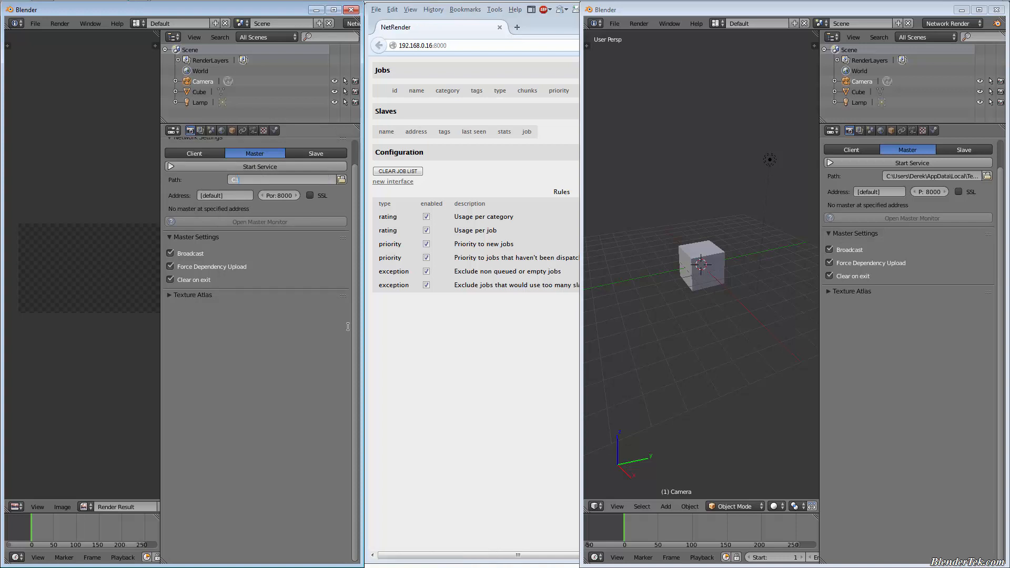
{"action": "type", "text": ":\renderfarm\\"}
{"action": "key", "text": "Return"}
Set the master path in the second instance to C:\renderfarm\.
{"action": "left_click", "coordinate": [930, 175]}
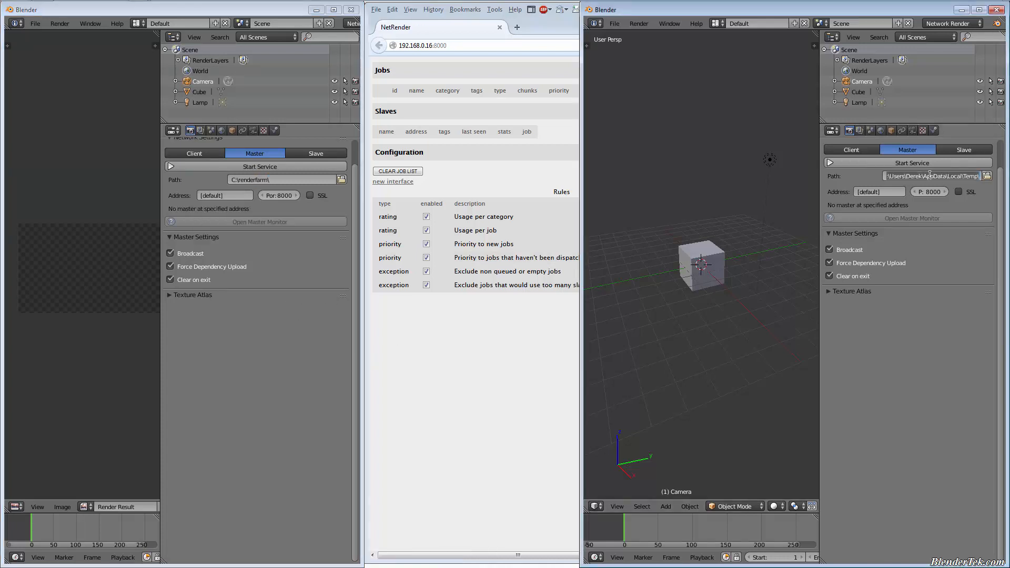
{"action": "type", "text": "C:\\renderfarm\\"}
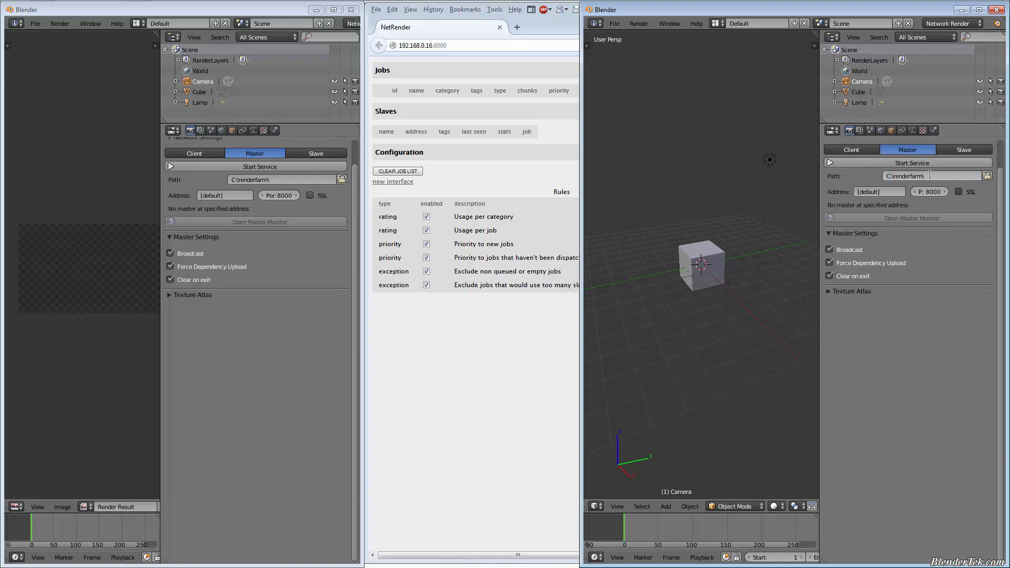
{"action": "key", "text": "Return"}
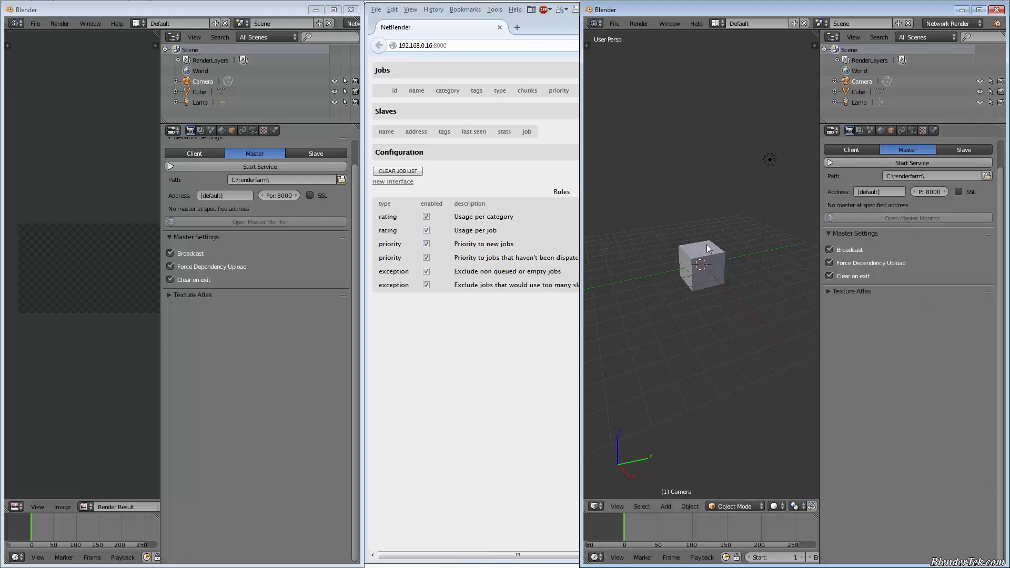
Switch the second instance to Client mode and have it detect the master server's address automatically.
{"action": "left_click", "coordinate": [866, 150]}
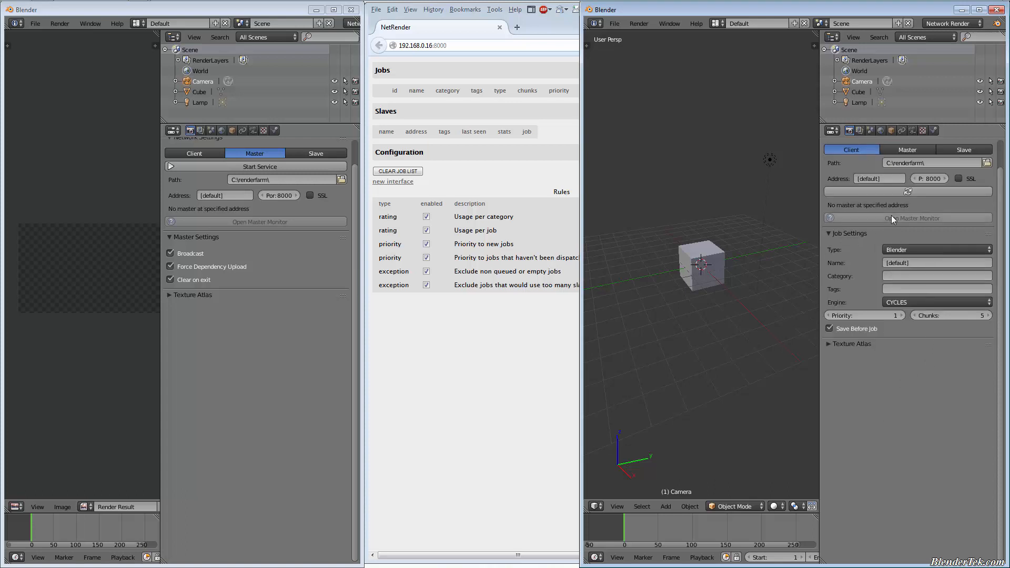
{"action": "left_click", "coordinate": [914, 193]}
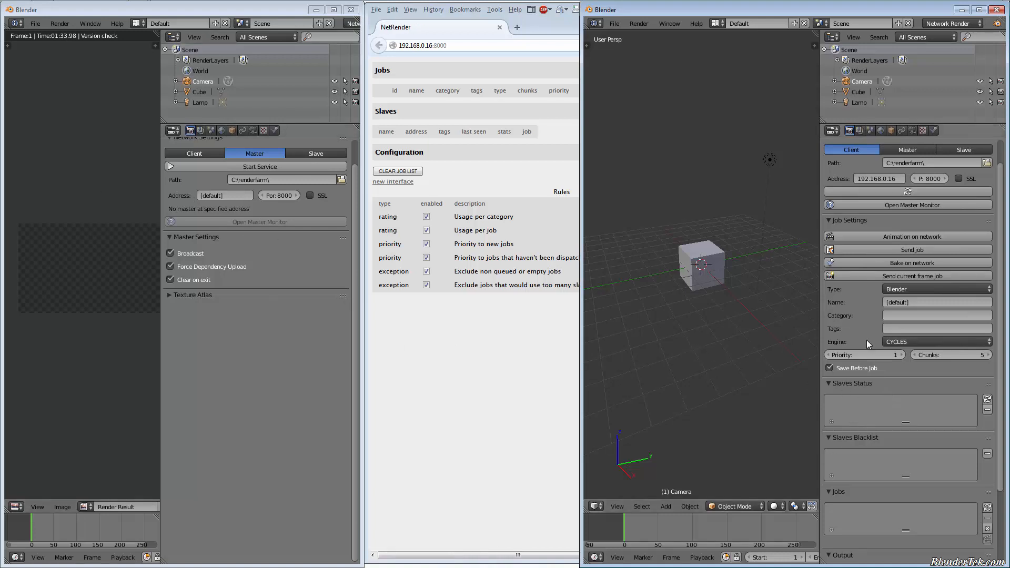
{"action": "left_click", "coordinate": [909, 290]}
Refresh the client's Slaves Status and Jobs lists, and collapse the Slaves Blacklist section.
{"action": "scroll", "coordinate": [1005, 314], "scroll_direction": "down", "scroll_amount": 1}
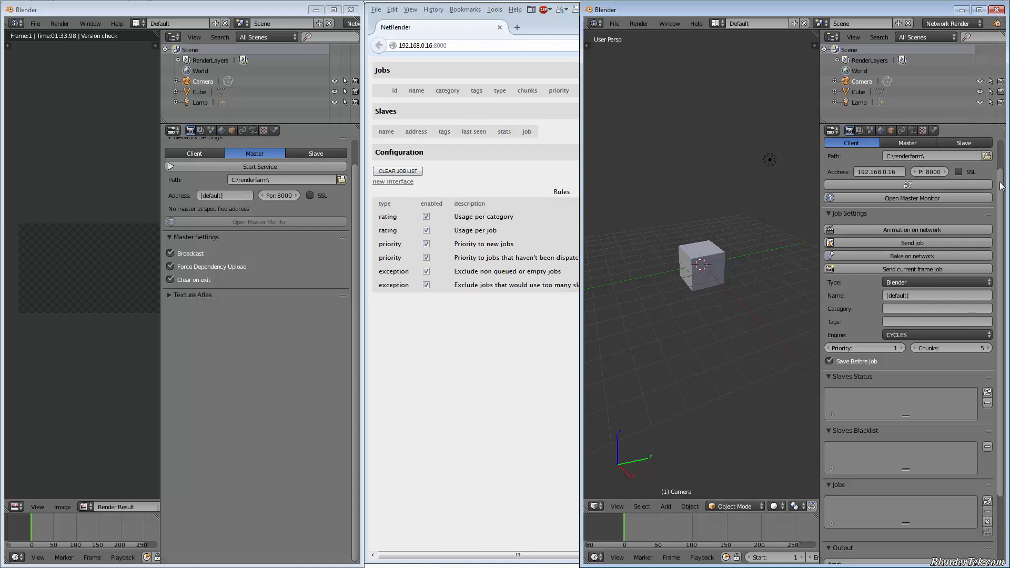
{"action": "scroll", "coordinate": [1002, 185], "scroll_direction": "down", "scroll_amount": 4}
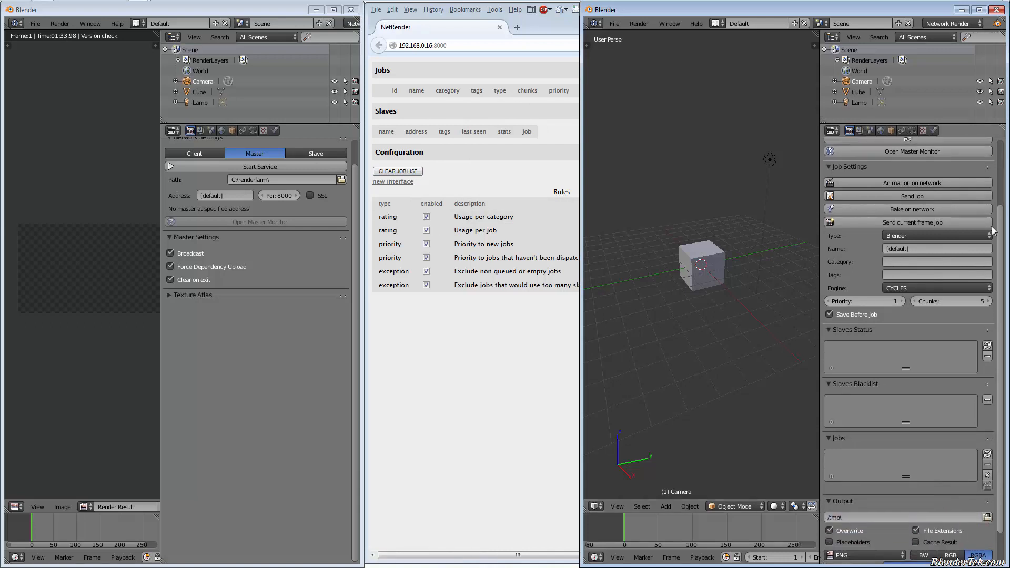
{"action": "left_click", "coordinate": [987, 310]}
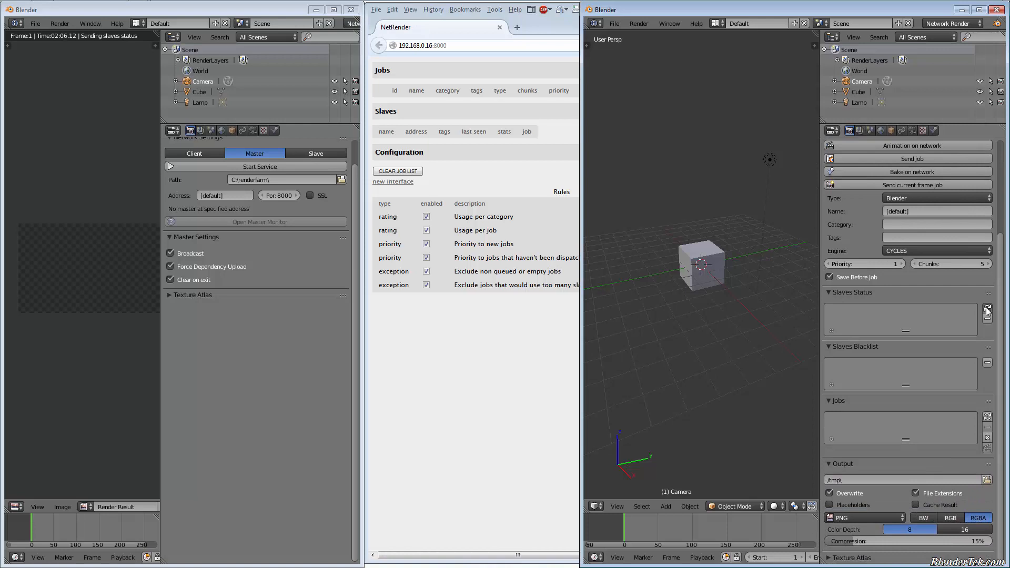
{"action": "left_click", "coordinate": [986, 308]}
{"action": "left_click", "coordinate": [986, 417]}
{"action": "left_click", "coordinate": [987, 416]}
{"action": "left_click", "coordinate": [987, 416]}
{"action": "left_click", "coordinate": [856, 475]}
{"action": "left_click", "coordinate": [1001, 392]}
{"action": "scroll", "coordinate": [1001, 395], "scroll_direction": "up", "scroll_amount": 6}
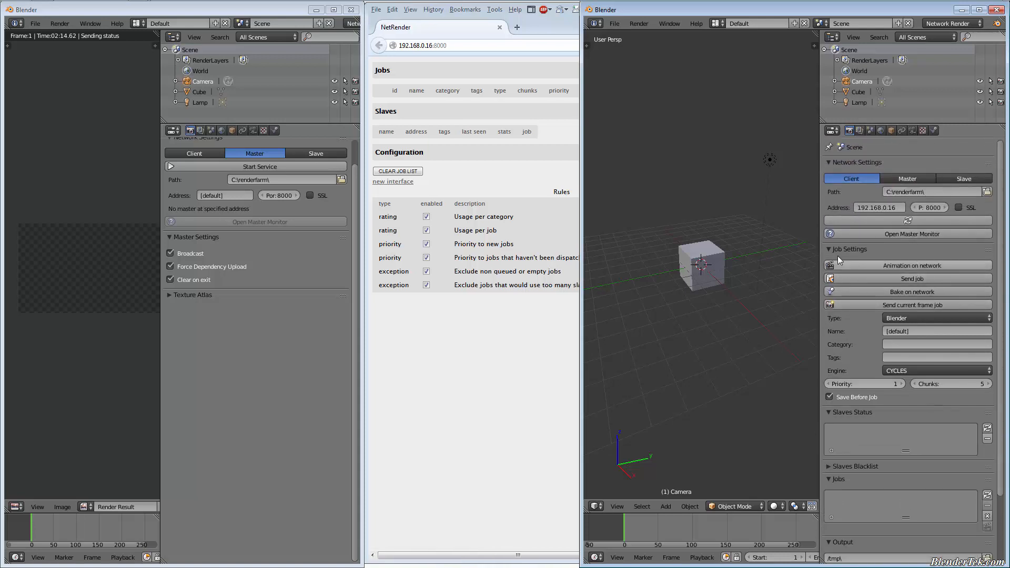
Switch the second instance to Slave mode, narrow the browser window, and widen both Blender windows.
{"action": "left_click", "coordinate": [962, 179]}
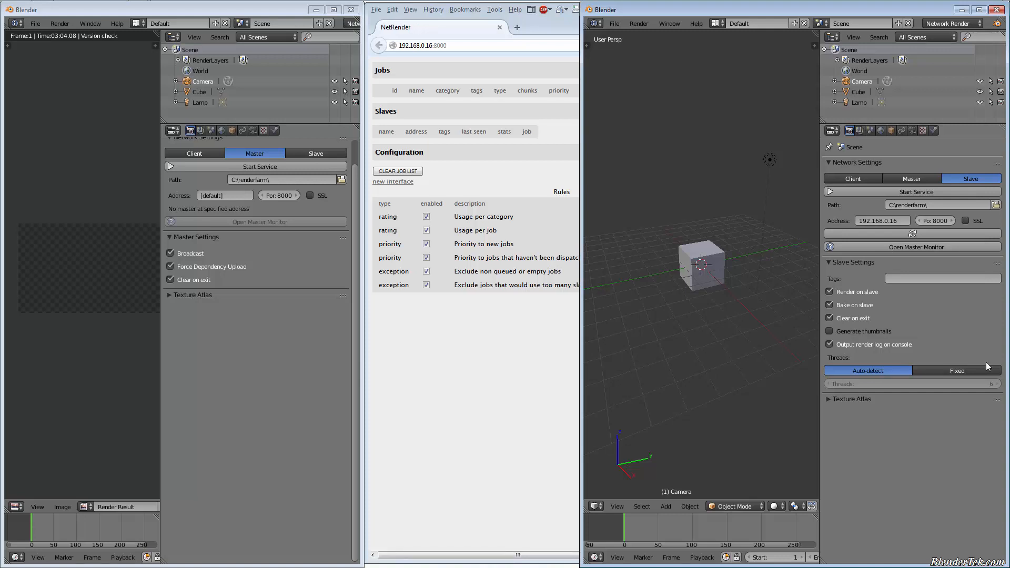
{"action": "left_click", "coordinate": [162, 332]}
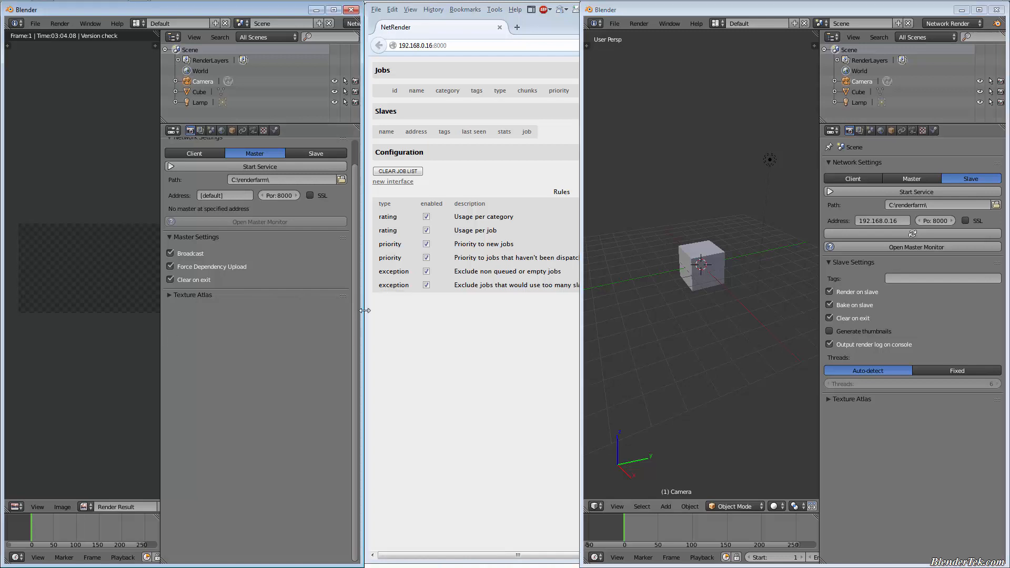
{"action": "left_click_drag", "start_coordinate": [366, 309], "coordinate": [393, 311]}
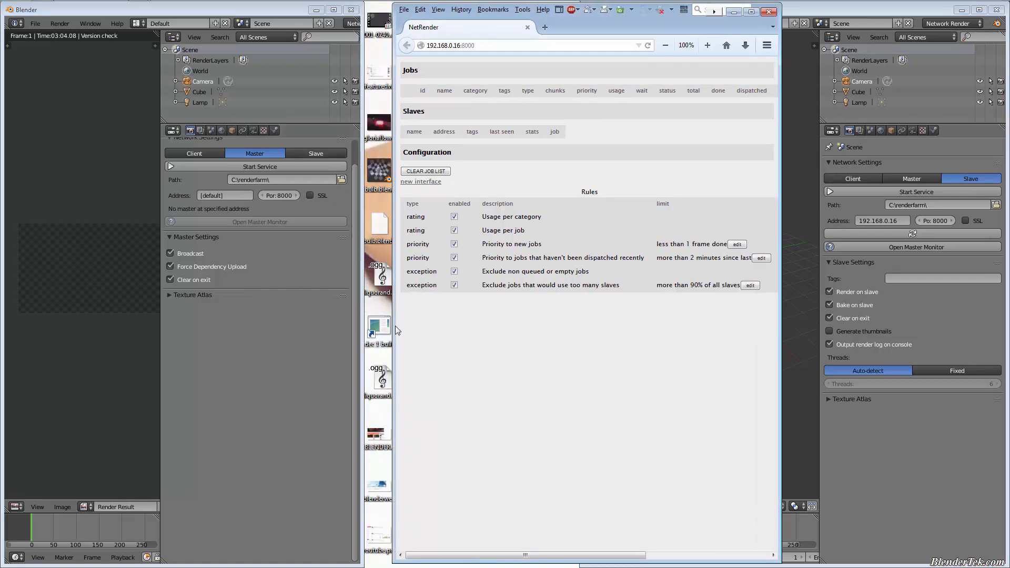
{"action": "left_click_drag", "start_coordinate": [364, 334], "coordinate": [711, 345]}
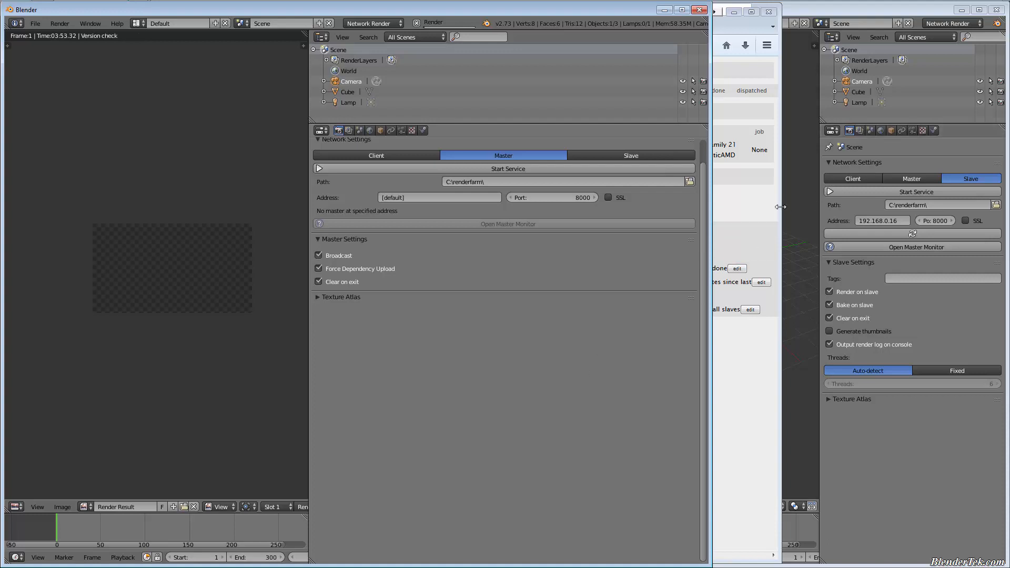
{"action": "left_click_drag", "start_coordinate": [781, 206], "coordinate": [697, 222]}
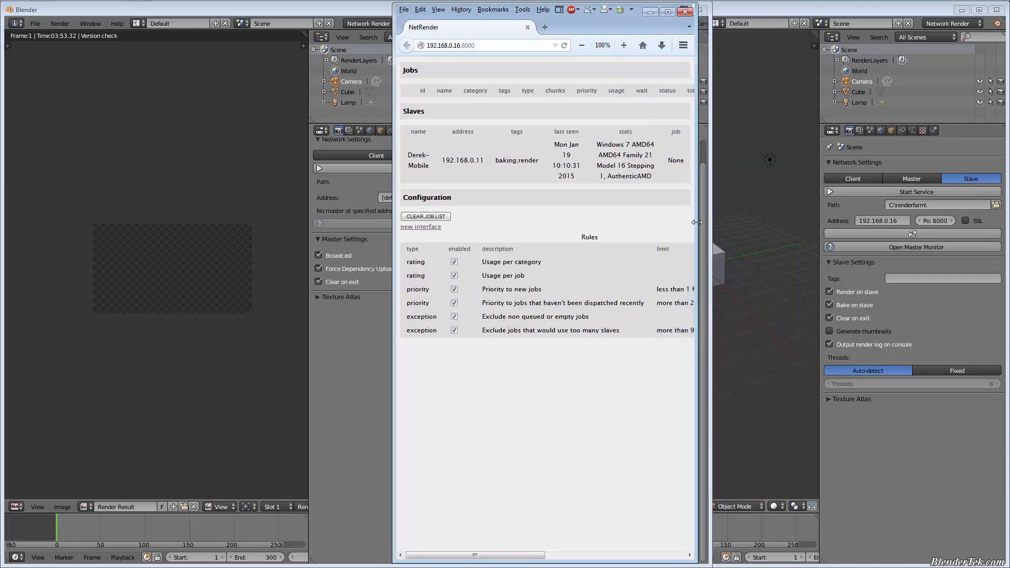
{"action": "left_click", "coordinate": [757, 19]}
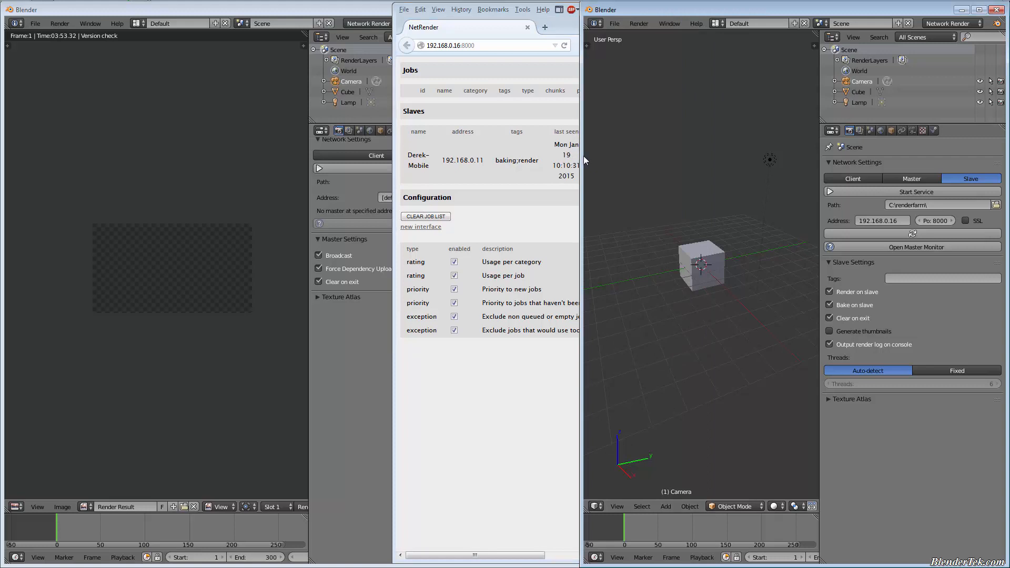
{"action": "left_click_drag", "start_coordinate": [583, 155], "coordinate": [387, 163]}
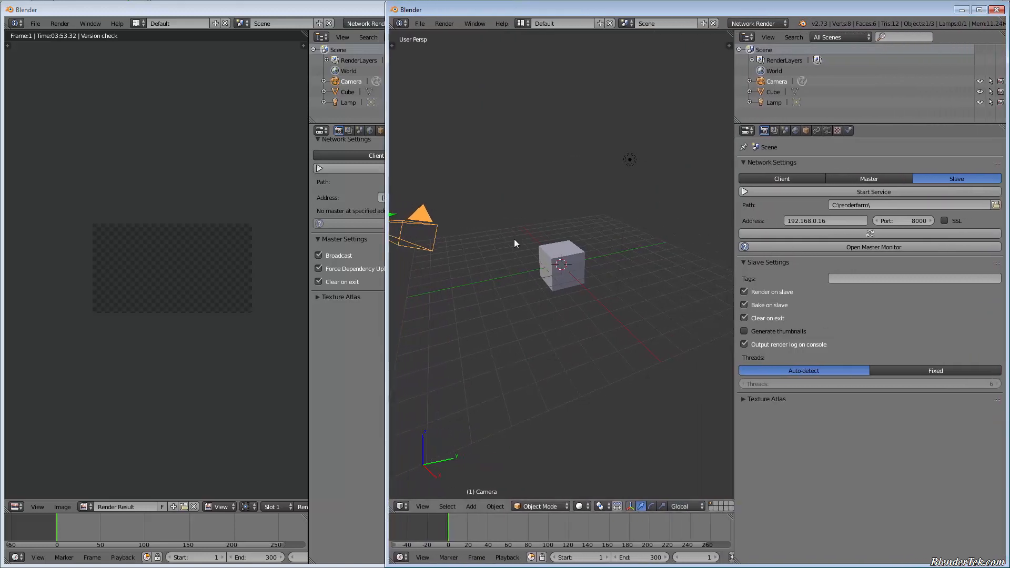
In the second instance, switch the engine to Cycles Render and make the cube material's diffuse color blue.
{"action": "right_click", "coordinate": [576, 256]}
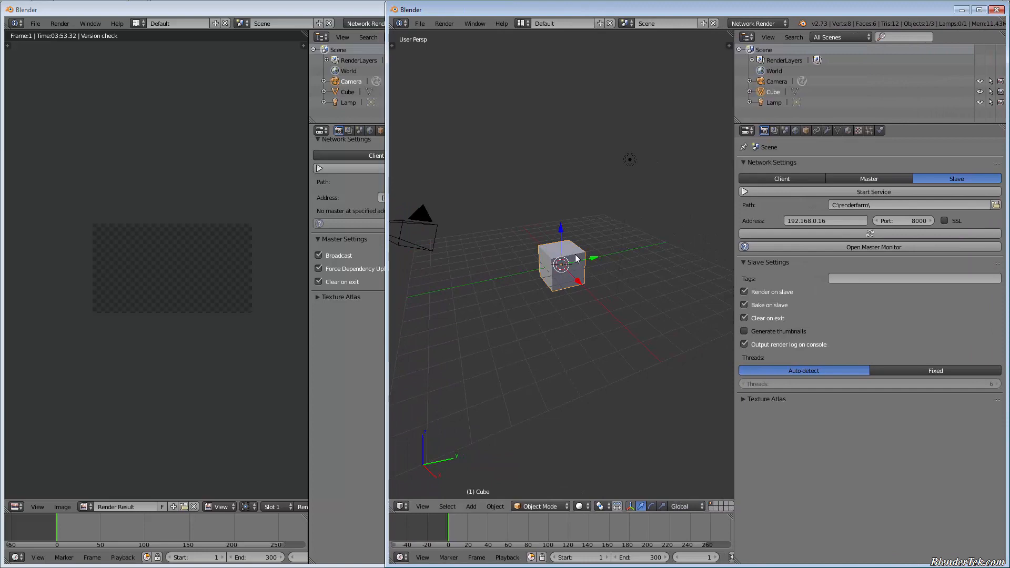
{"action": "left_click", "coordinate": [848, 131]}
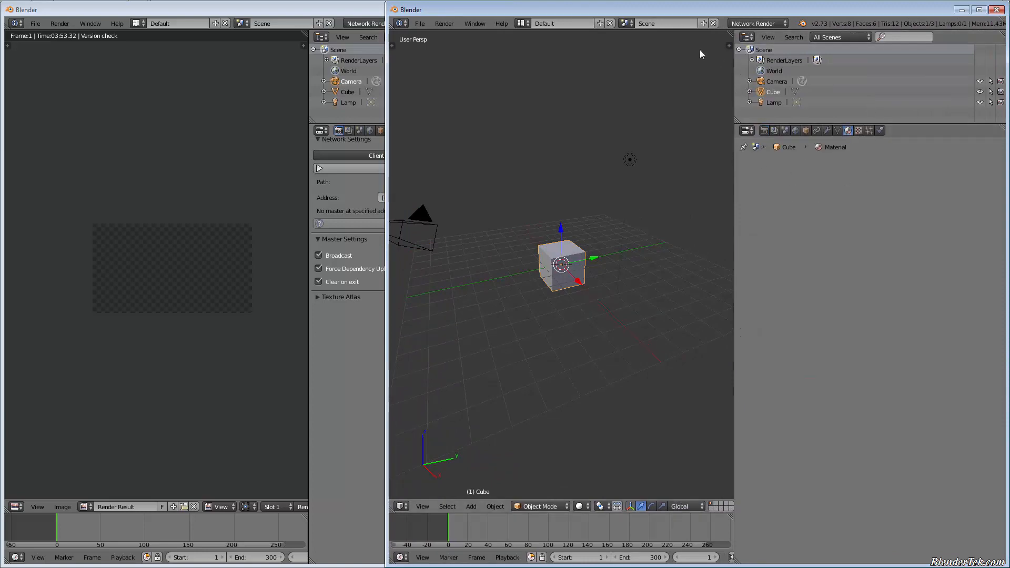
{"action": "left_click", "coordinate": [741, 21]}
{"action": "left_click", "coordinate": [761, 58]}
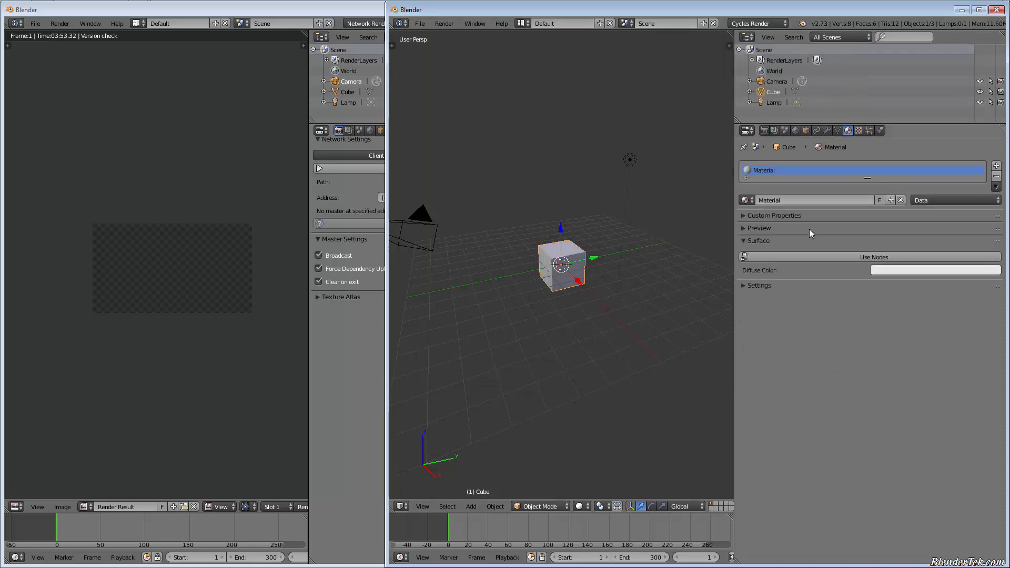
{"action": "left_click", "coordinate": [904, 271]}
{"action": "left_click", "coordinate": [909, 151]}
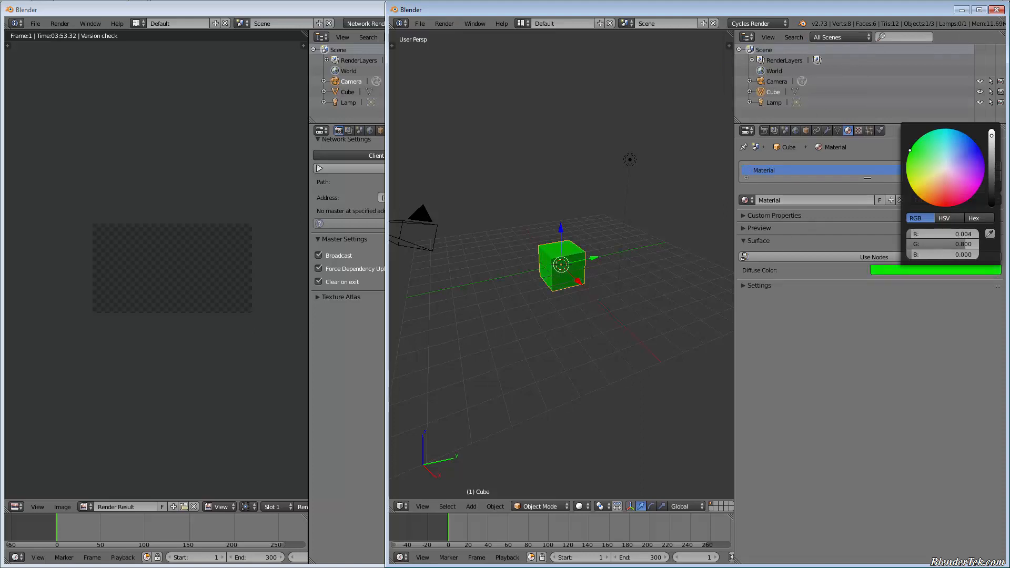
{"action": "left_click_drag", "start_coordinate": [912, 146], "coordinate": [978, 148]}
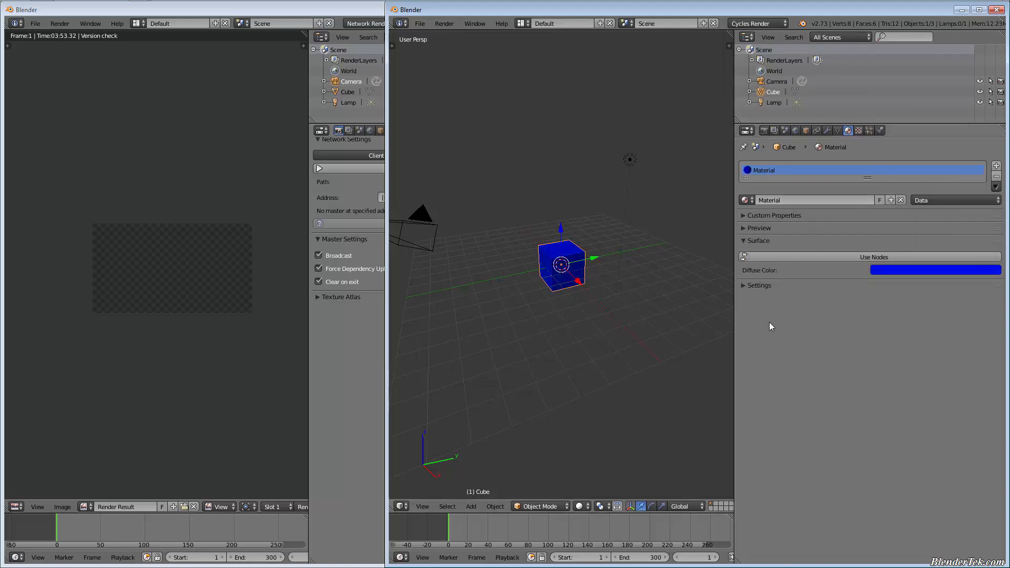
Set the second instance's engine back to Network Render, choose Client mode, and detect the master server again.
{"action": "left_click", "coordinate": [776, 24]}
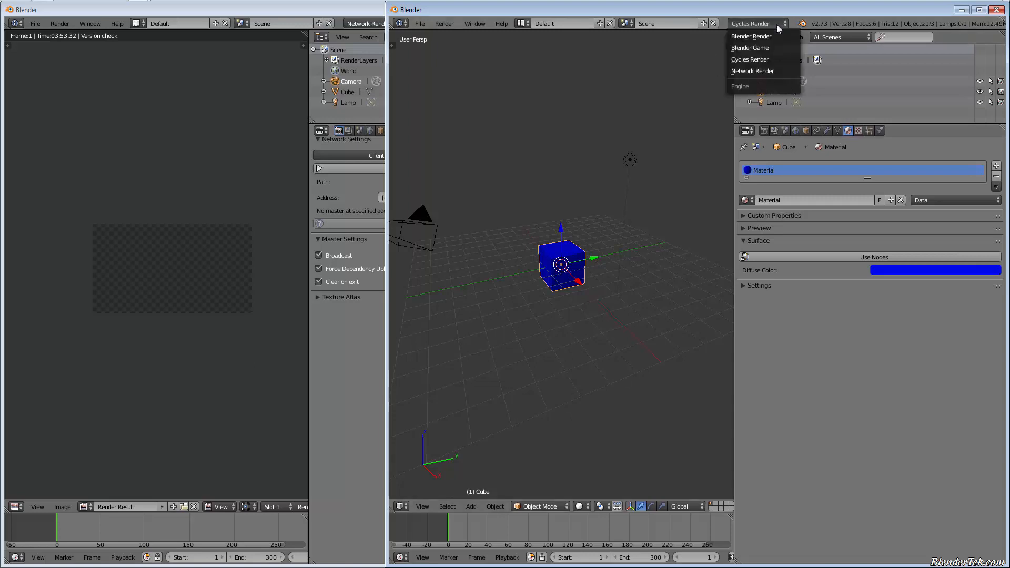
{"action": "left_click", "coordinate": [759, 74]}
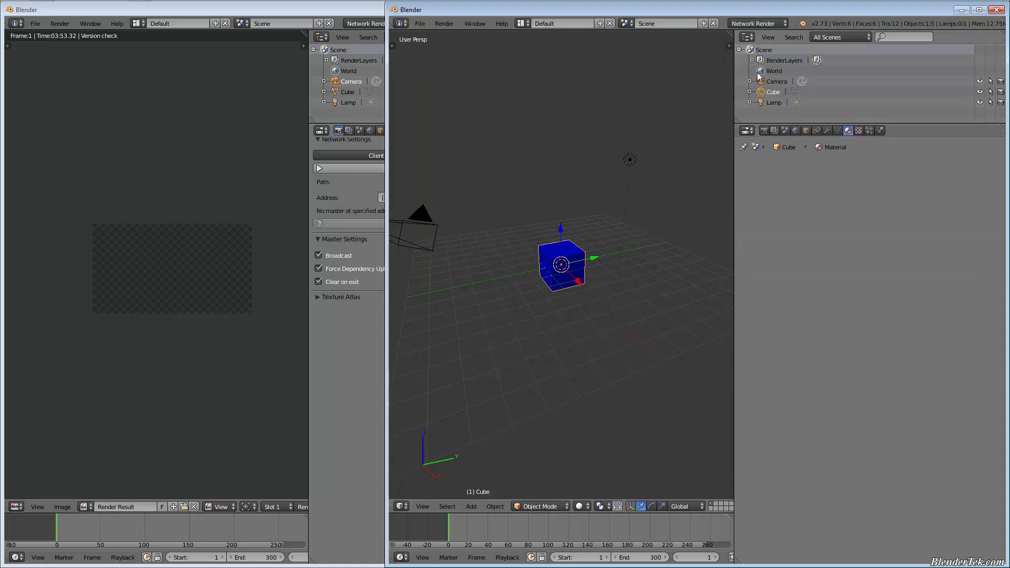
{"action": "left_click", "coordinate": [764, 131]}
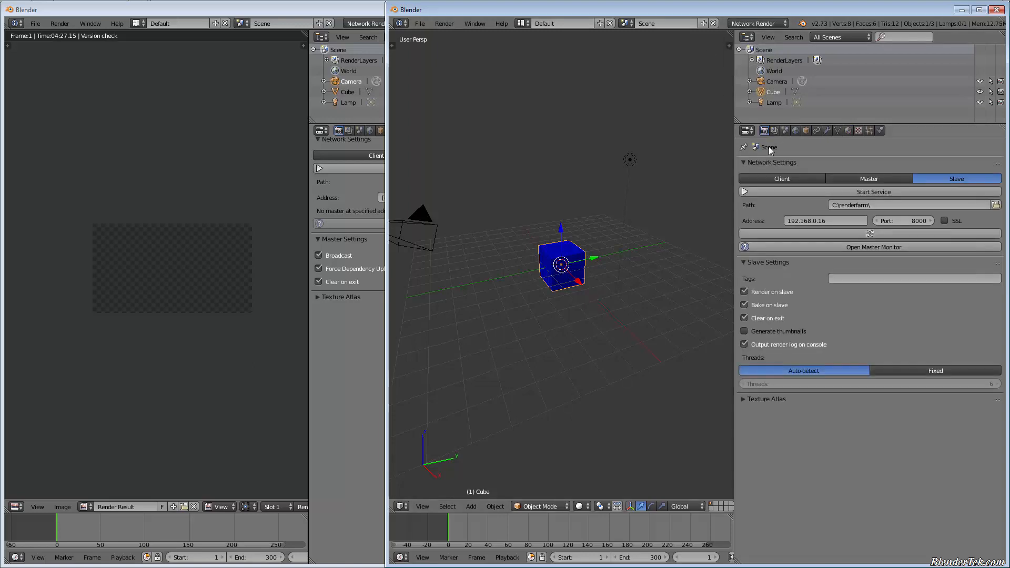
{"action": "left_click", "coordinate": [806, 179]}
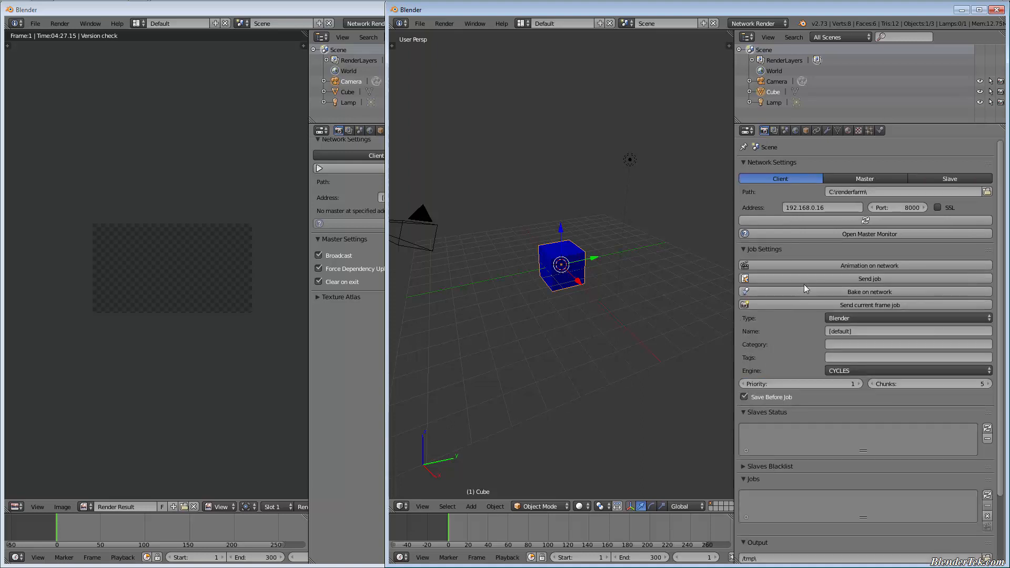
{"action": "left_click", "coordinate": [872, 220]}
Refresh the client's Slaves Status and Jobs lists, and select the connected slave to show its details.
{"action": "scroll", "coordinate": [1002, 238], "scroll_direction": "down", "scroll_amount": 5}
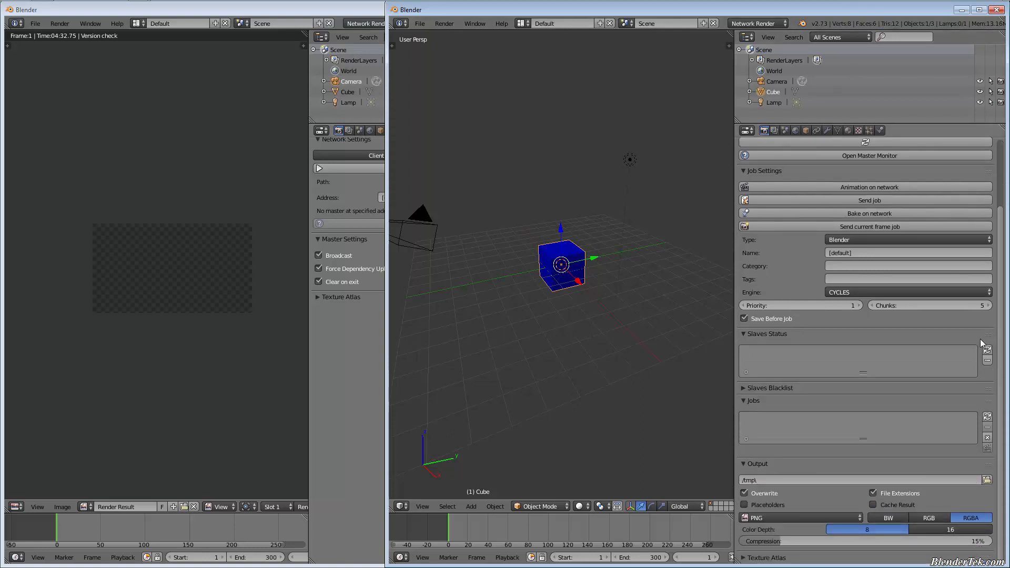
{"action": "left_click", "coordinate": [987, 350]}
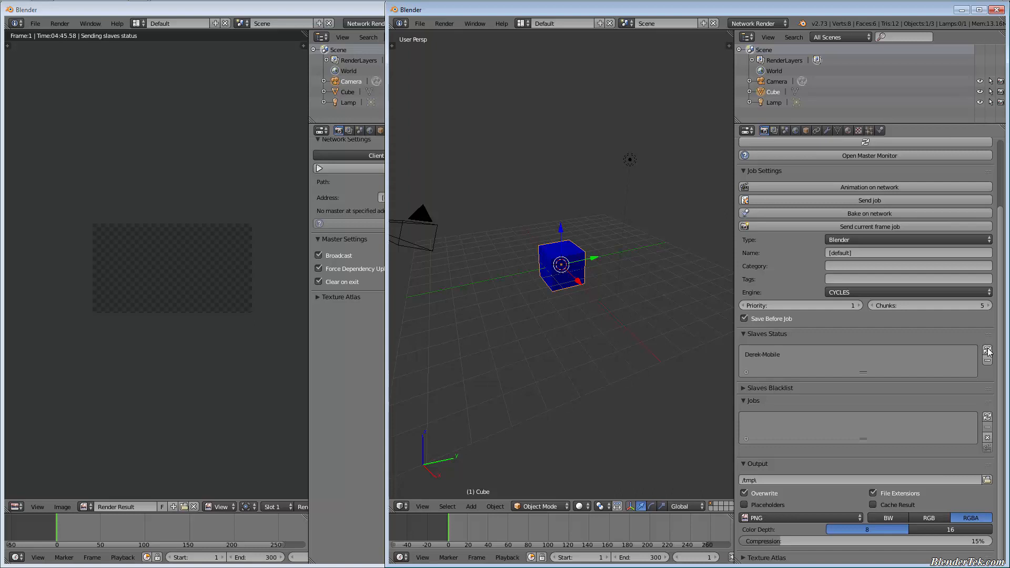
{"action": "left_click", "coordinate": [758, 357]}
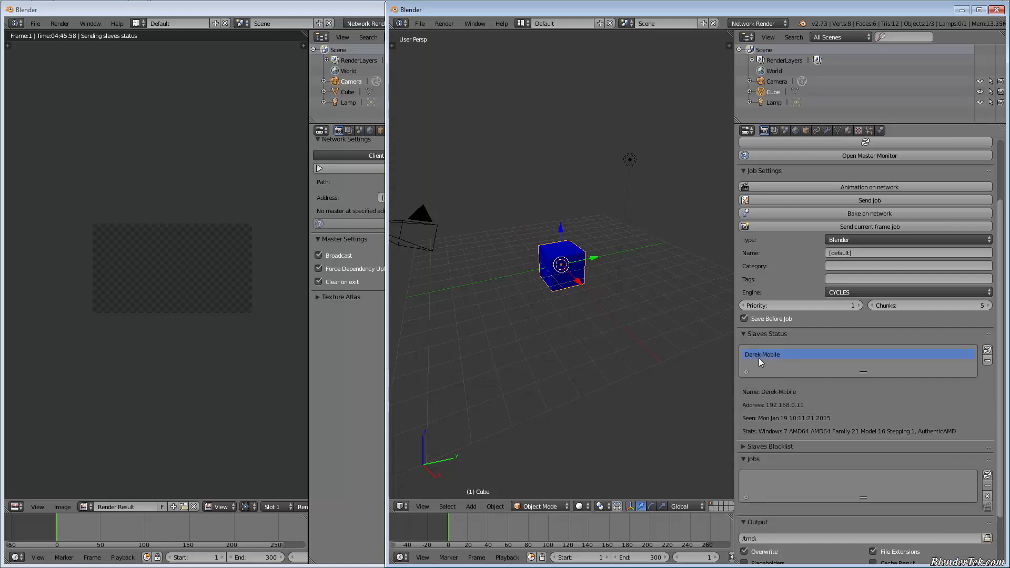
{"action": "left_click", "coordinate": [743, 333]}
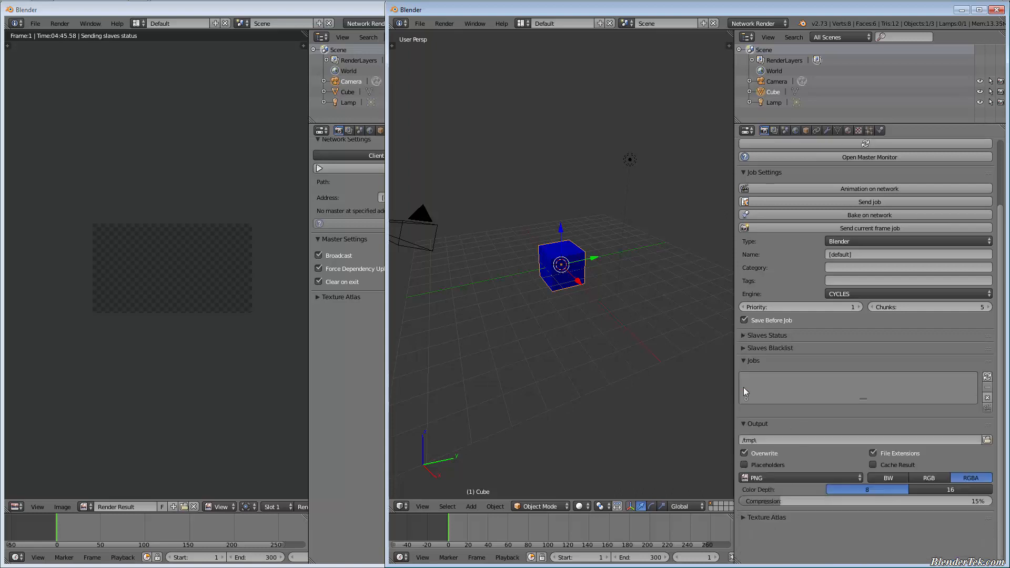
{"action": "left_click", "coordinate": [987, 379]}
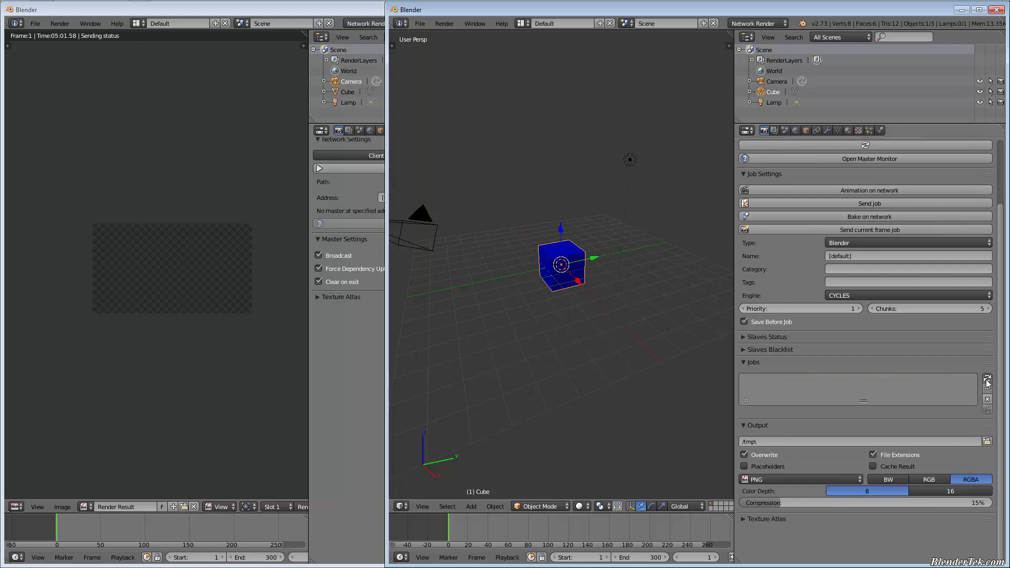
{"action": "left_click", "coordinate": [743, 339]}
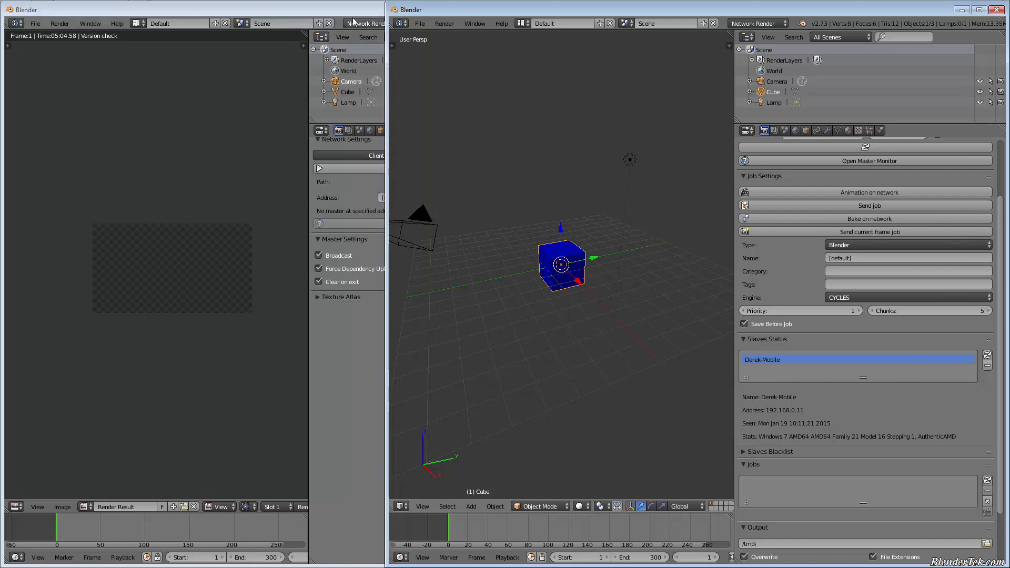
Widen the master monitor browser window to examine the slave's listed details, and return to the client Blender window.
{"action": "mouse_move", "coordinate": [384, 112]}
{"action": "left_mouse_down"}
{"action": "mouse_move", "coordinate": [711, 114]}
{"action": "mouse_move", "coordinate": [305, 116]}
{"action": "mouse_move", "coordinate": [368, 115]}
{"action": "left_mouse_up"}
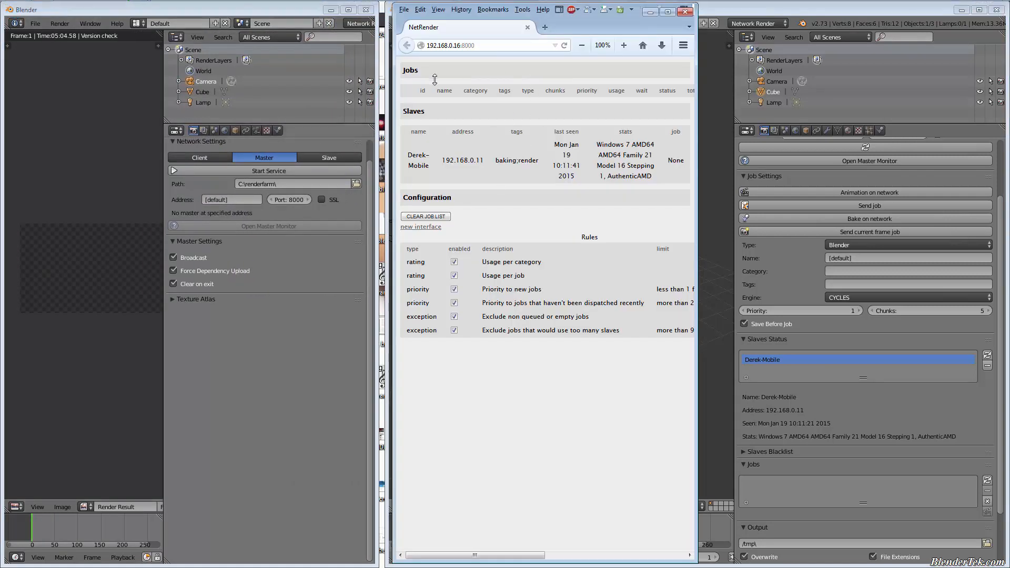
{"action": "left_click_drag", "start_coordinate": [394, 88], "coordinate": [91, 106]}
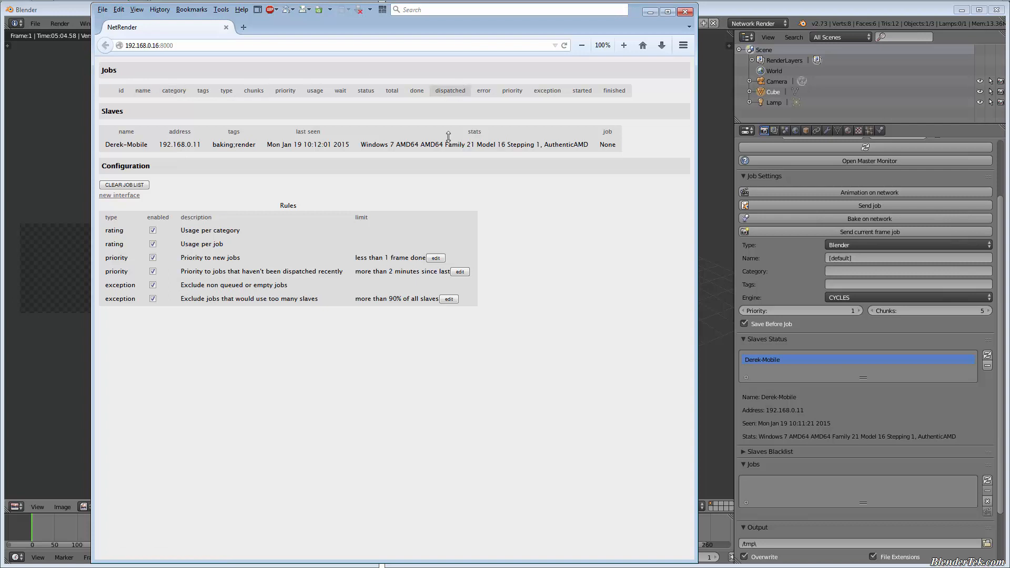
{"action": "left_click", "coordinate": [777, 10]}
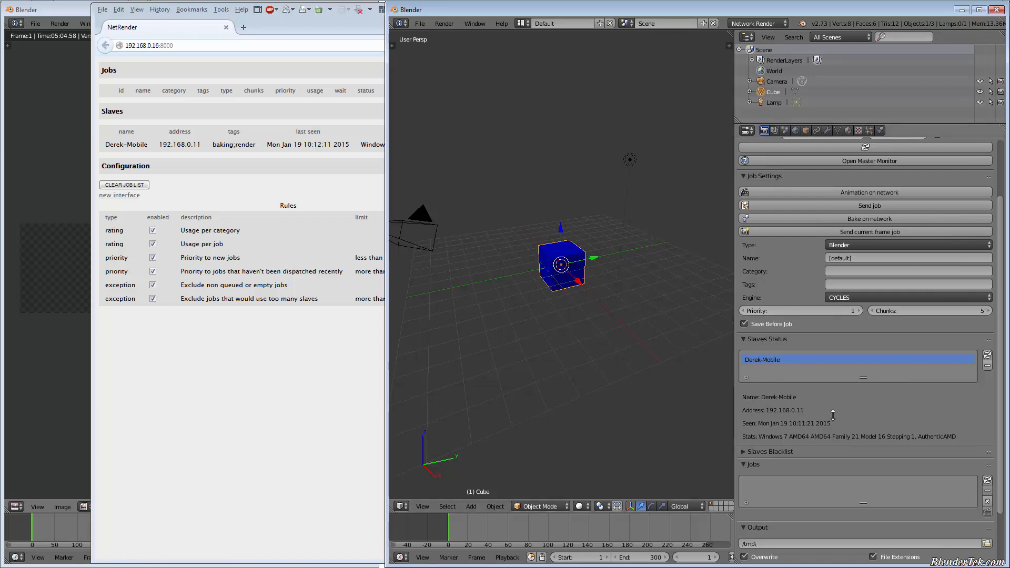
Try to send the current frame as a network job, and save the client scene as renderfarm2.blend in the YouTube folder.
{"action": "left_click", "coordinate": [788, 232]}
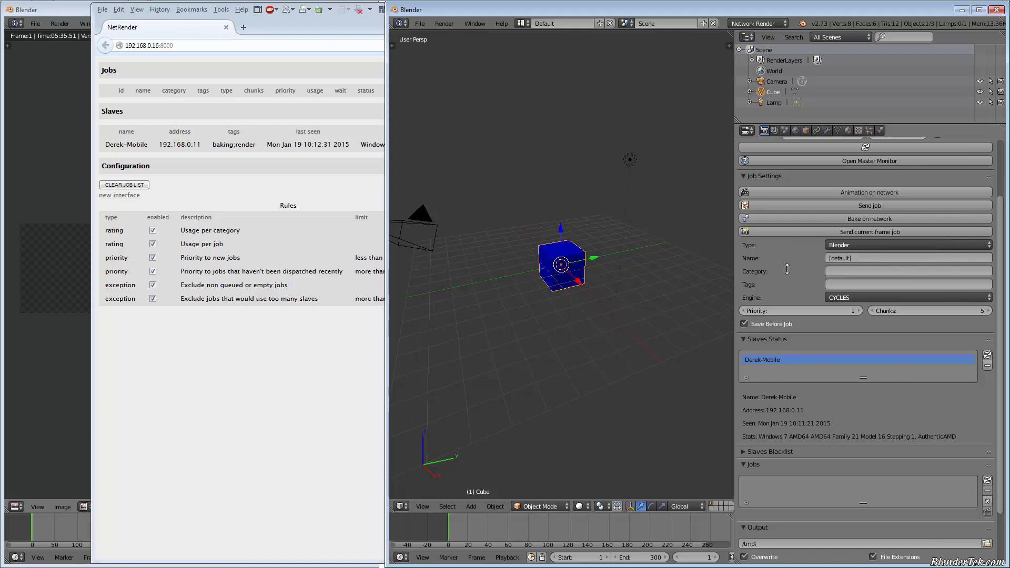
{"action": "left_click", "coordinate": [786, 231]}
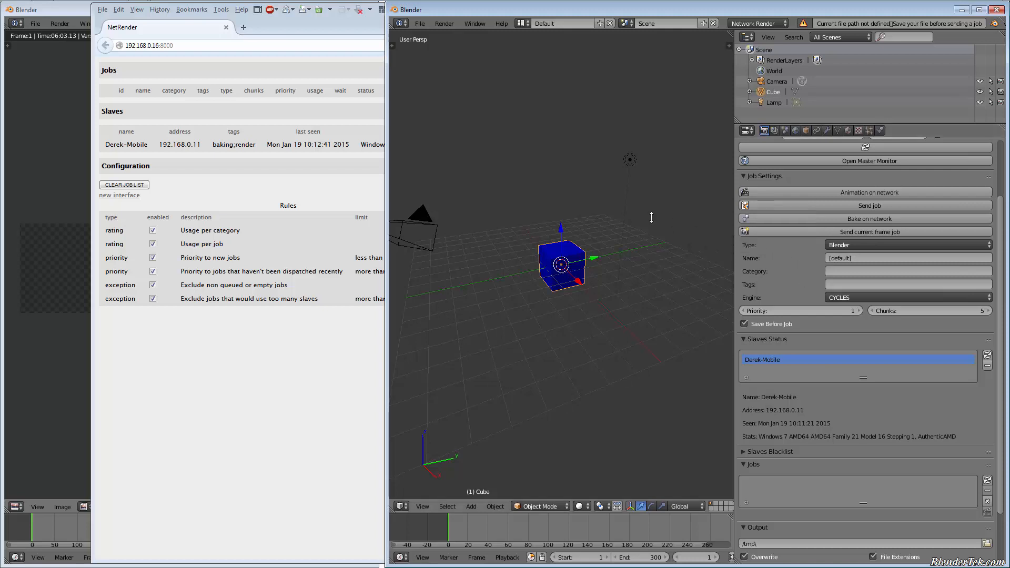
{"action": "left_click", "coordinate": [420, 24]}
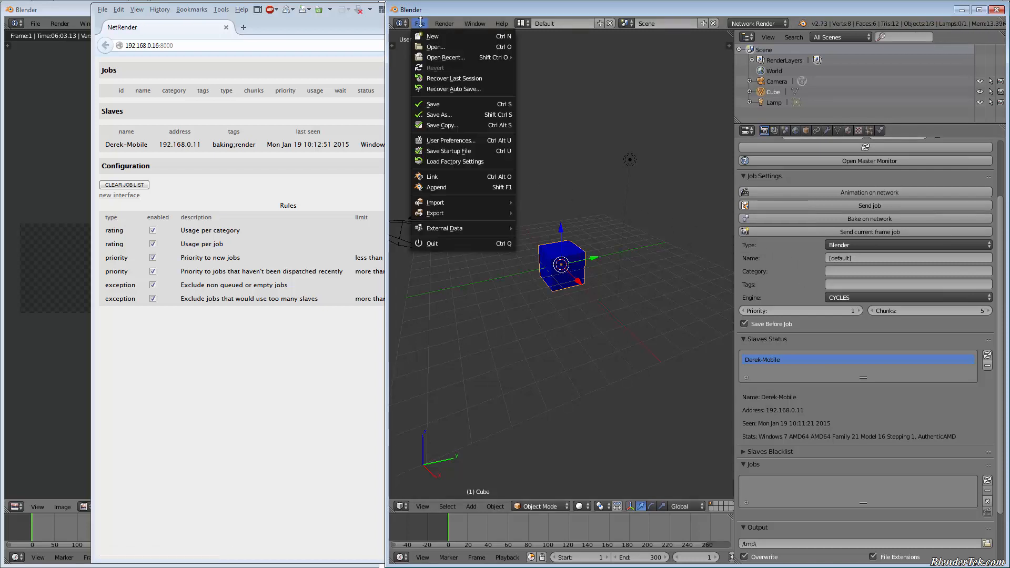
{"action": "left_click", "coordinate": [476, 114]}
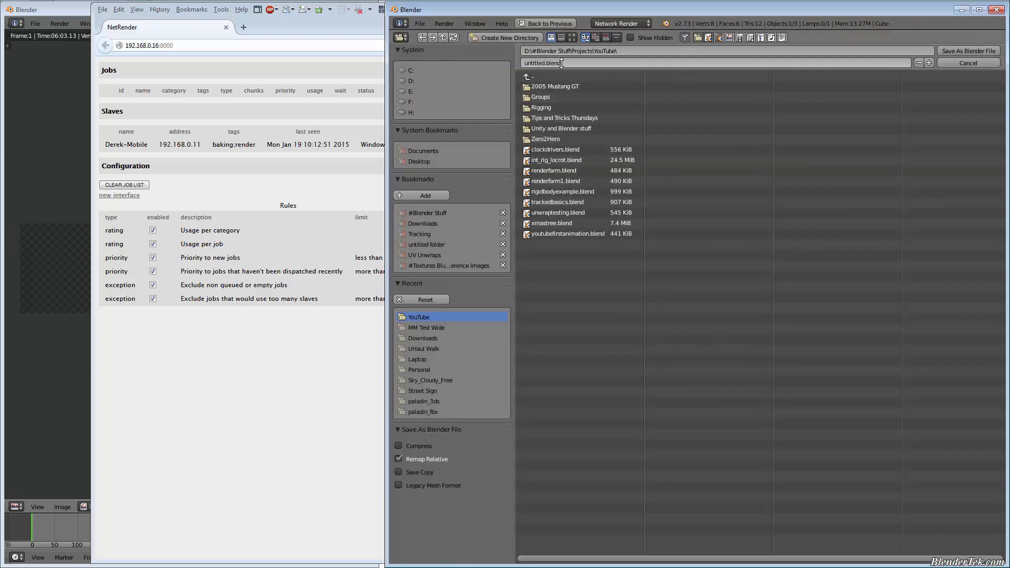
{"action": "left_click", "coordinate": [574, 181]}
{"action": "left_click", "coordinate": [575, 63]}
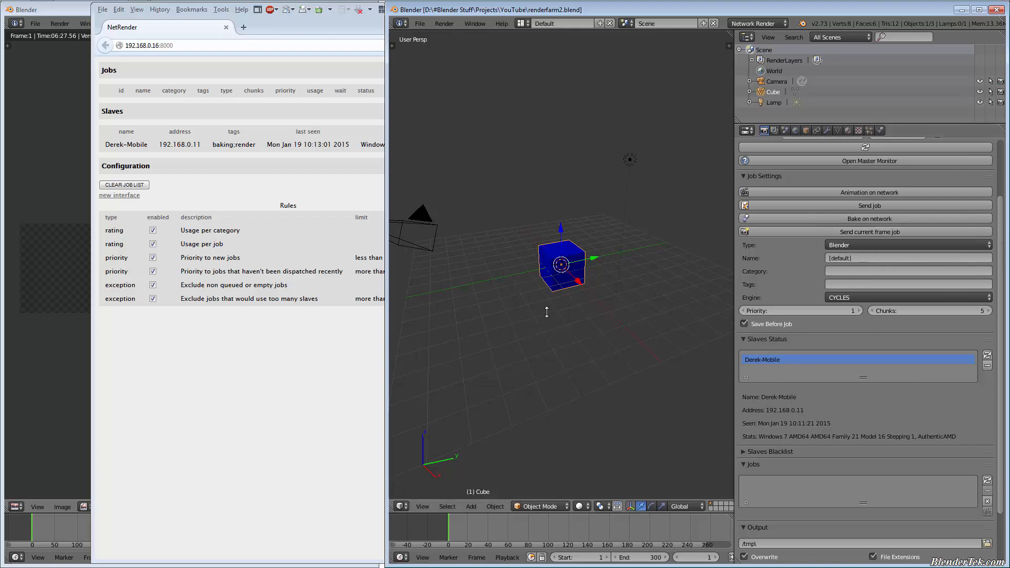
Check the cube's framing through the camera, and send the current frame as a network render job.
{"action": "key", "text": "KP_0"}
{"action": "middle_click_drag", "start_coordinate": [596, 227], "coordinate": [577, 261], "text": "ctrl"}
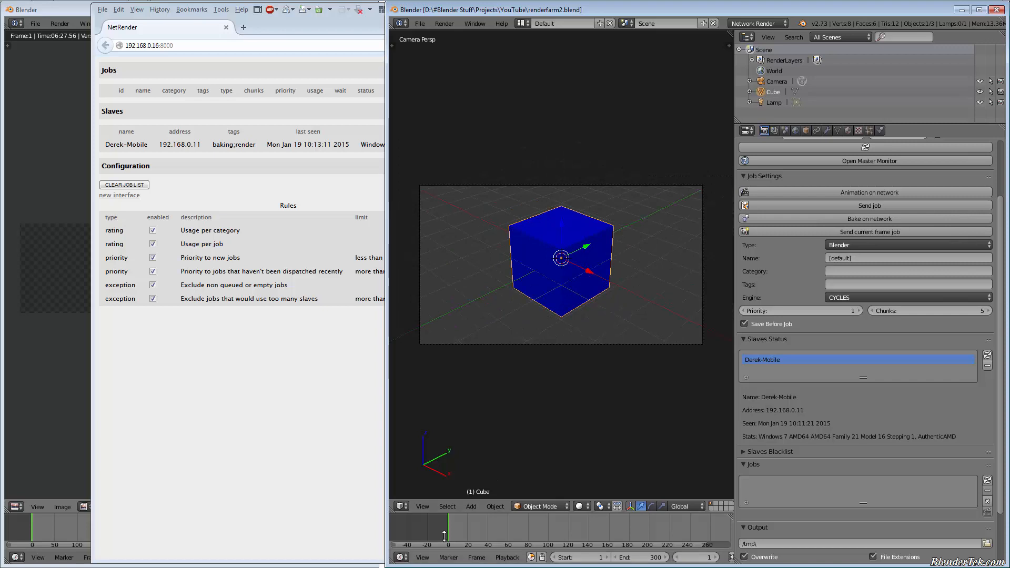
{"action": "key", "text": "KP_0"}
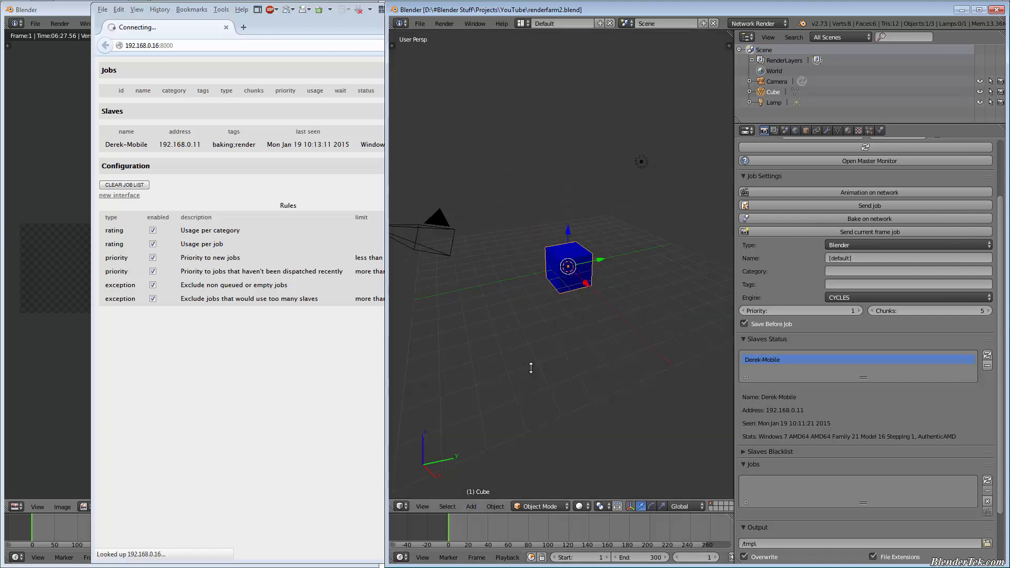
{"action": "left_click", "coordinate": [838, 232]}
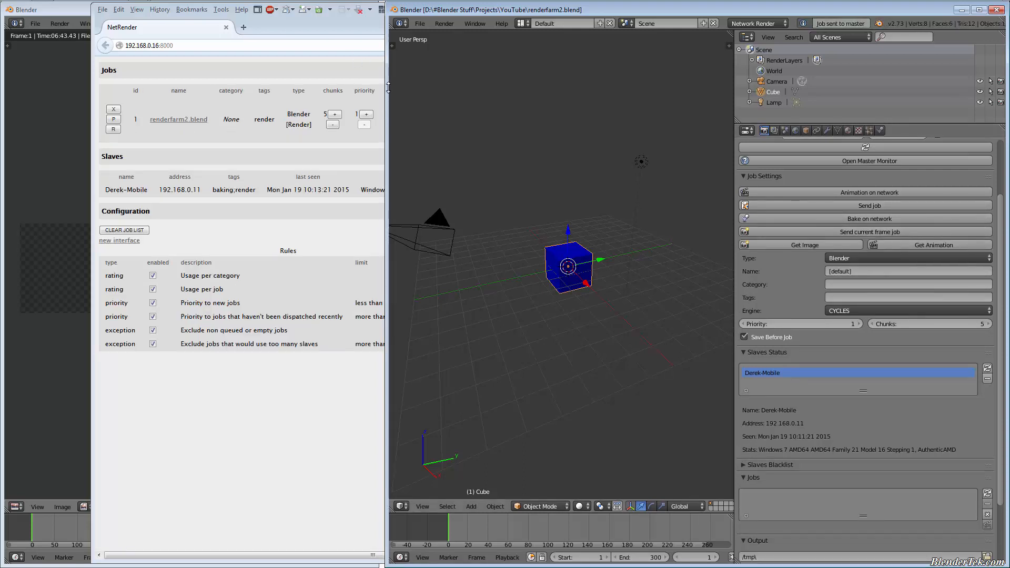
Uncover the master monitor page to examine the renderfarm2.blend job's status, and widen the client window again.
{"action": "left_click_drag", "start_coordinate": [388, 88], "coordinate": [711, 113]}
{"action": "left_click", "coordinate": [526, 168]}
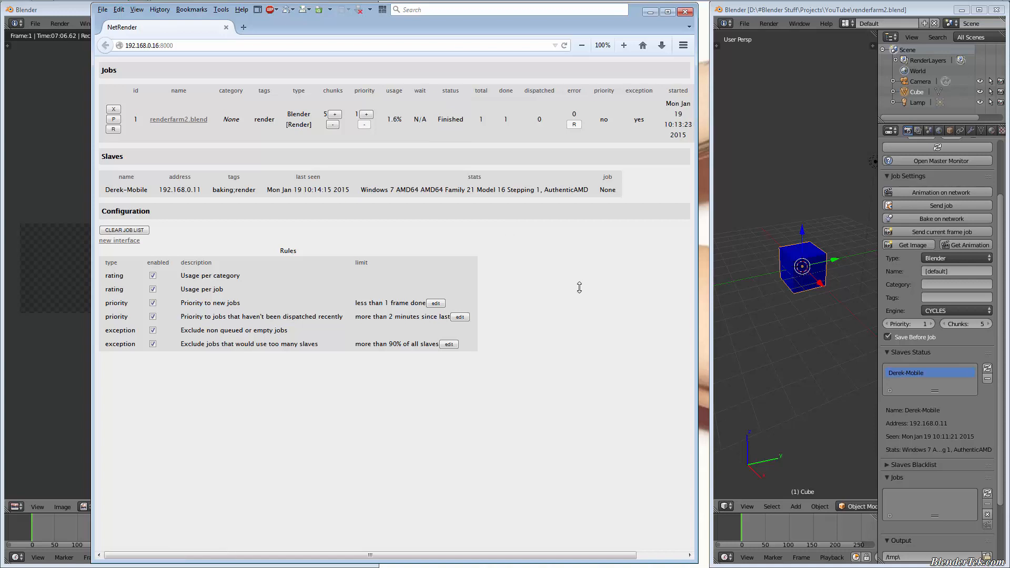
{"action": "left_click_drag", "start_coordinate": [711, 198], "coordinate": [557, 242]}
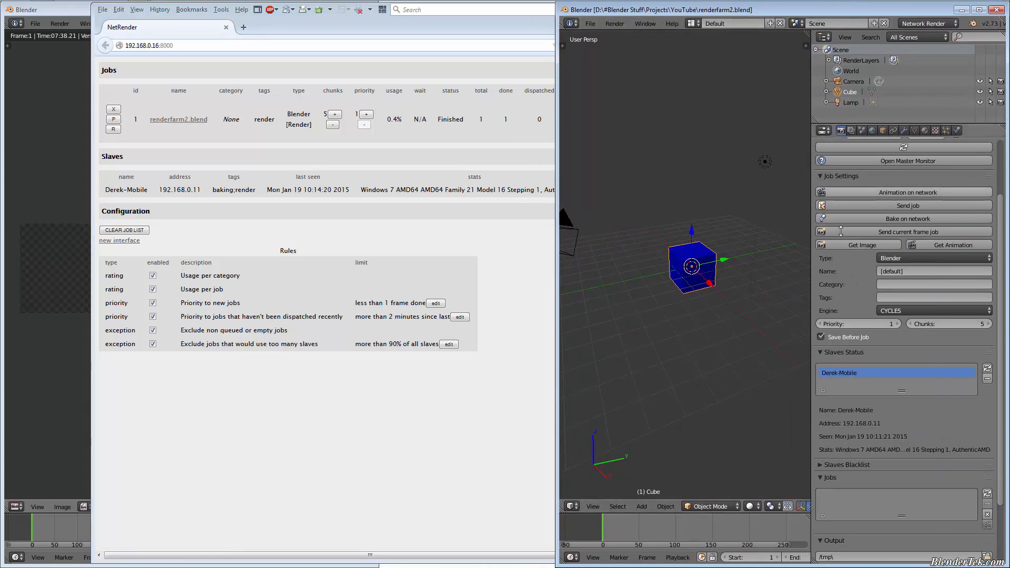
Get the finished image from the render farm into the client, and inspect the rendered cube in the enlarged window.
{"action": "left_click", "coordinate": [856, 245]}
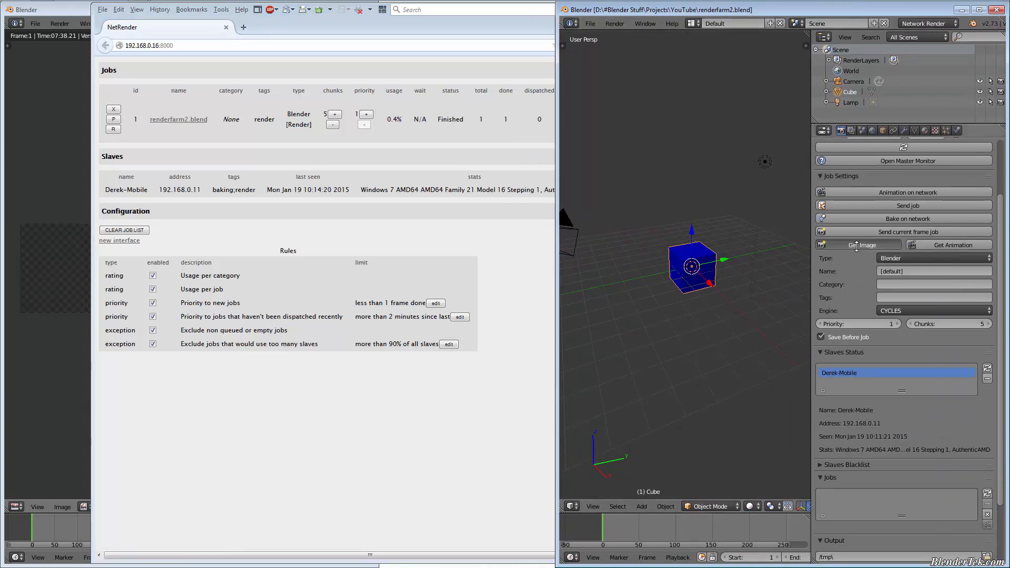
{"action": "left_click_drag", "start_coordinate": [557, 235], "coordinate": [167, 268]}
{"action": "scroll", "coordinate": [474, 236], "scroll_direction": "down", "scroll_amount": 4}
{"action": "scroll", "coordinate": [475, 235], "scroll_direction": "down", "scroll_amount": 1}
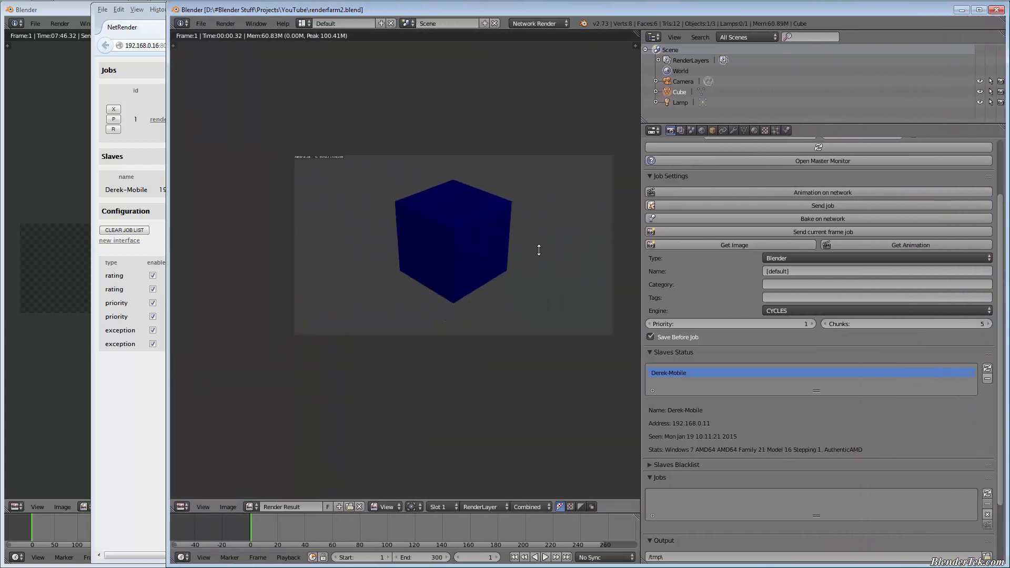
{"action": "scroll", "coordinate": [533, 247], "scroll_direction": "up", "scroll_amount": 1}
{"action": "middle_click_drag", "start_coordinate": [533, 249], "coordinate": [527, 290]}
{"action": "scroll", "coordinate": [515, 301], "scroll_direction": "up", "scroll_amount": 3}
{"action": "scroll", "coordinate": [514, 301], "scroll_direction": "down", "scroll_amount": 3}
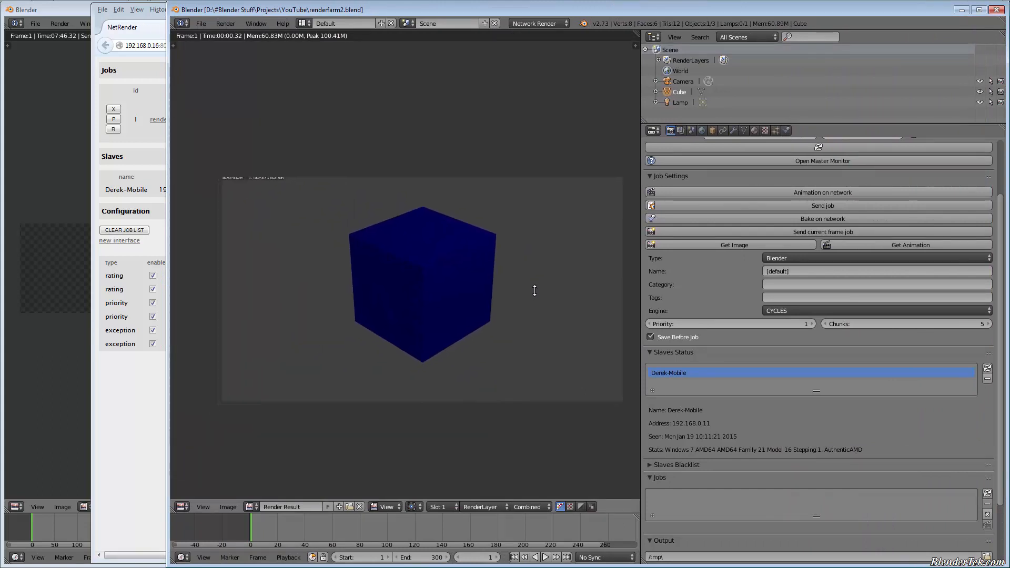
{"action": "middle_click_drag", "start_coordinate": [534, 291], "coordinate": [529, 289]}
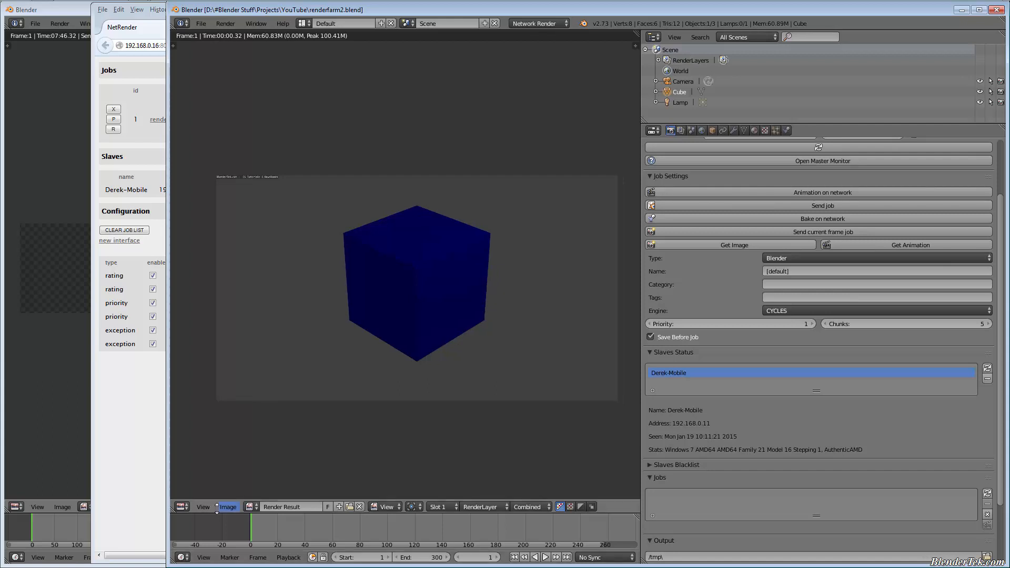
Bring the C: drive's renderfarm folder window into view to examine output.exr, and move it away again.
{"action": "left_click", "coordinate": [222, 506]}
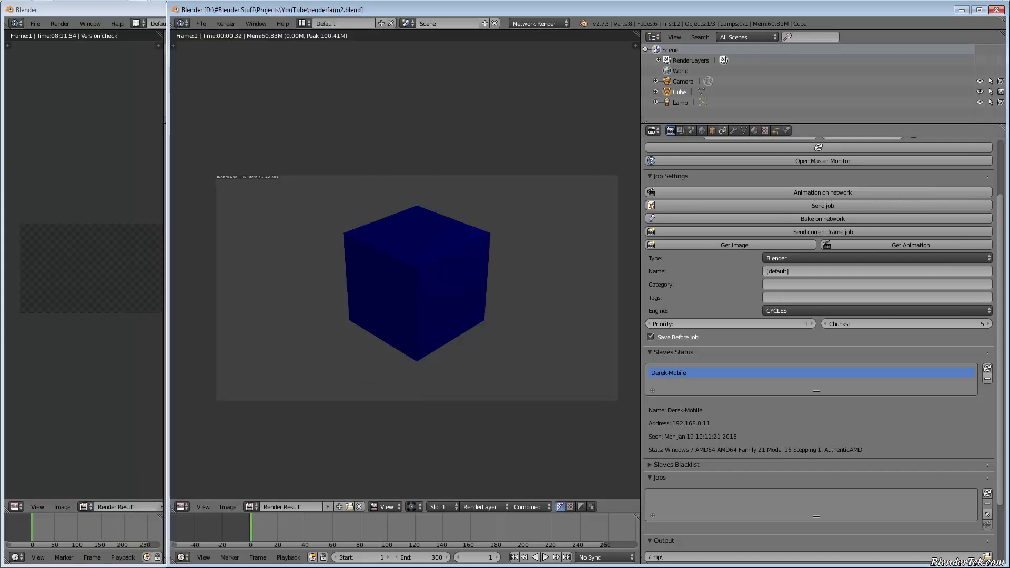
{"action": "left_click_drag", "start_coordinate": [1009, 77], "coordinate": [455, 104]}
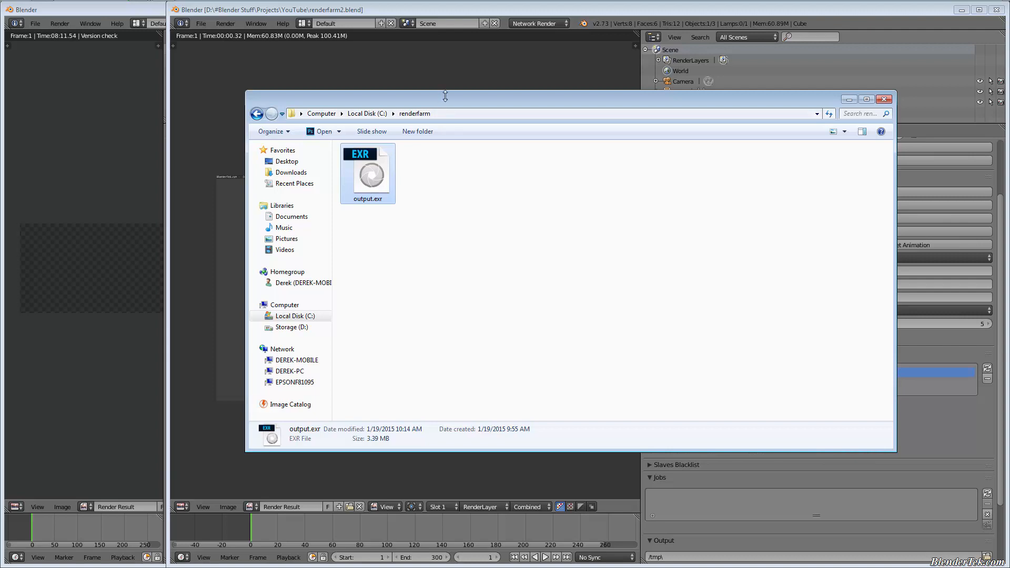
{"action": "left_click_drag", "start_coordinate": [445, 97], "coordinate": [1009, 122]}
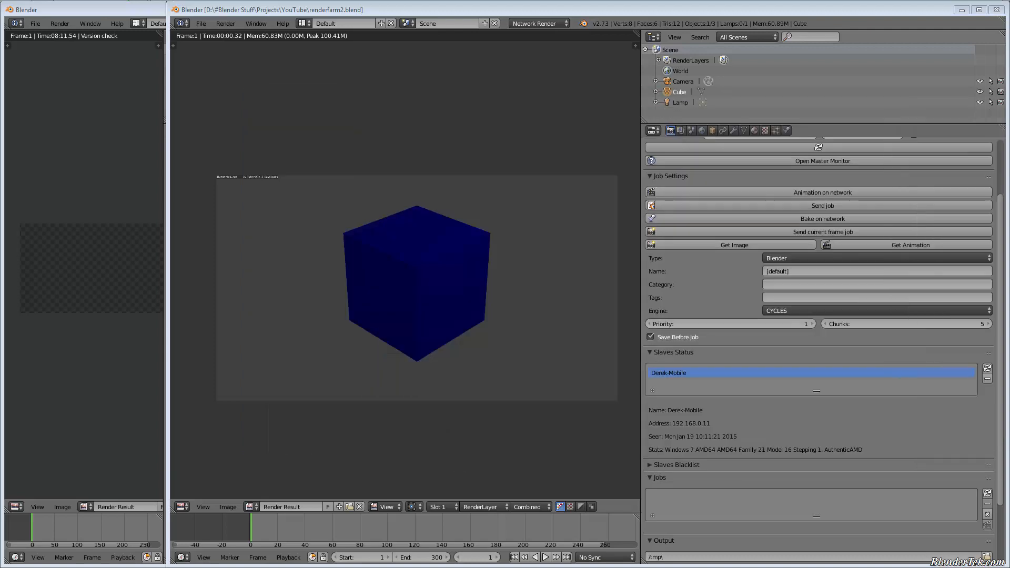
Look at the Master mode's network settings in the client instance, and return it to Client mode.
{"action": "left_click", "coordinate": [1003, 219]}
{"action": "scroll", "coordinate": [1003, 219], "scroll_direction": "up", "scroll_amount": 5}
{"action": "left_click", "coordinate": [822, 178]}
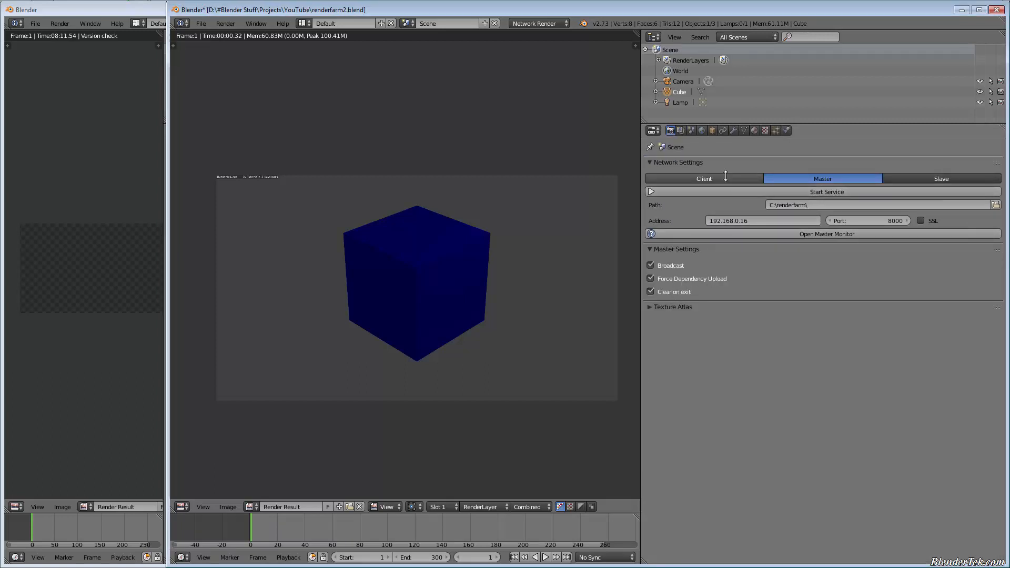
{"action": "left_click", "coordinate": [703, 178]}
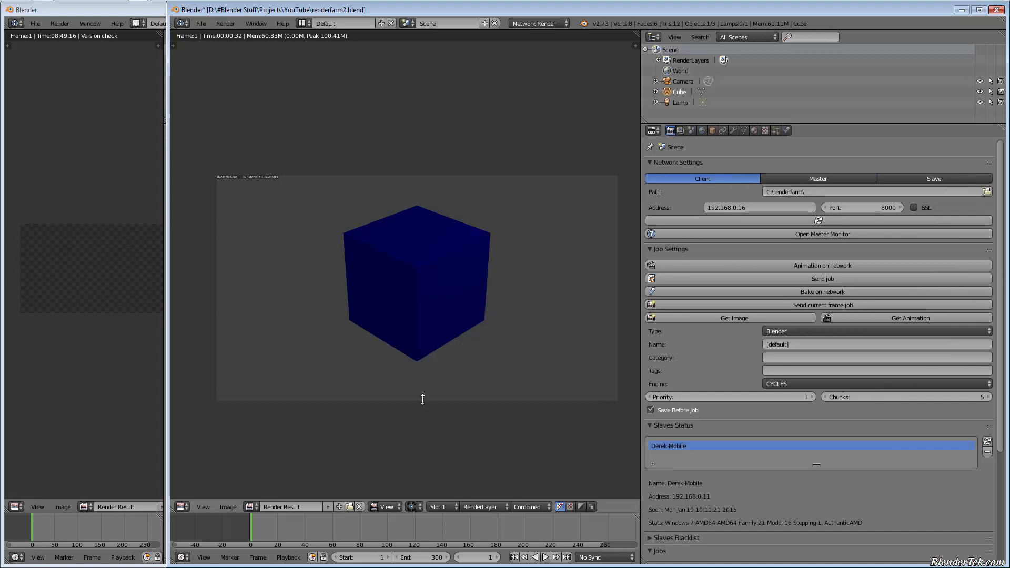
Close the render result, switch the engine to Cycles Render, and change the cube material's diffuse color to pinkish red.
{"action": "key", "text": "Escape"}
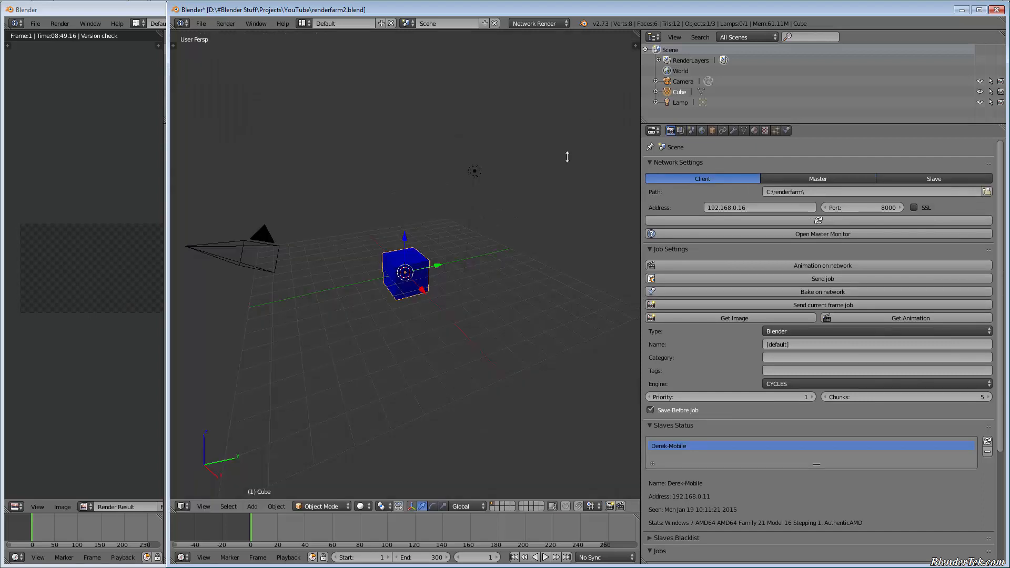
{"action": "left_click", "coordinate": [551, 23]}
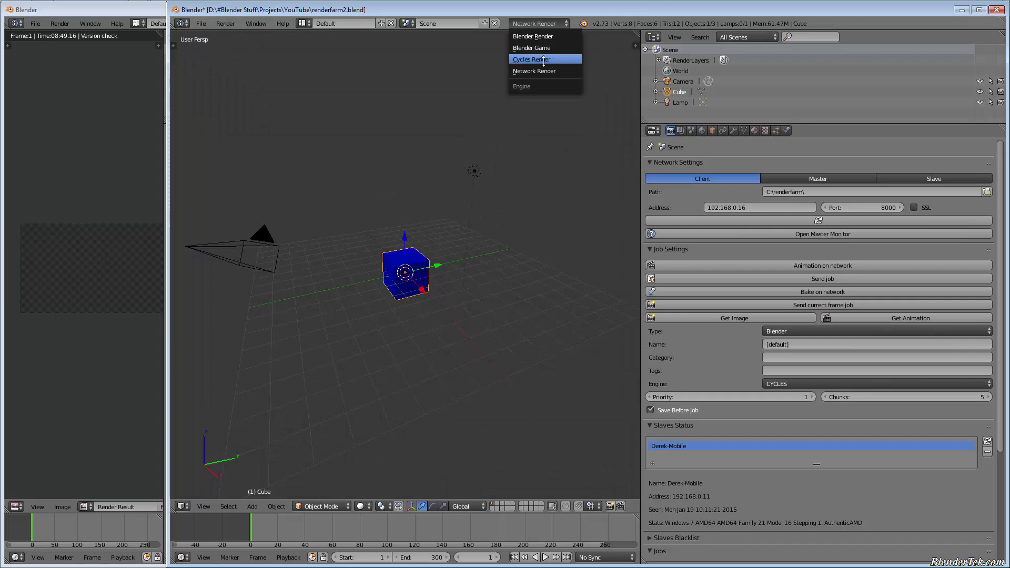
{"action": "left_click", "coordinate": [542, 60]}
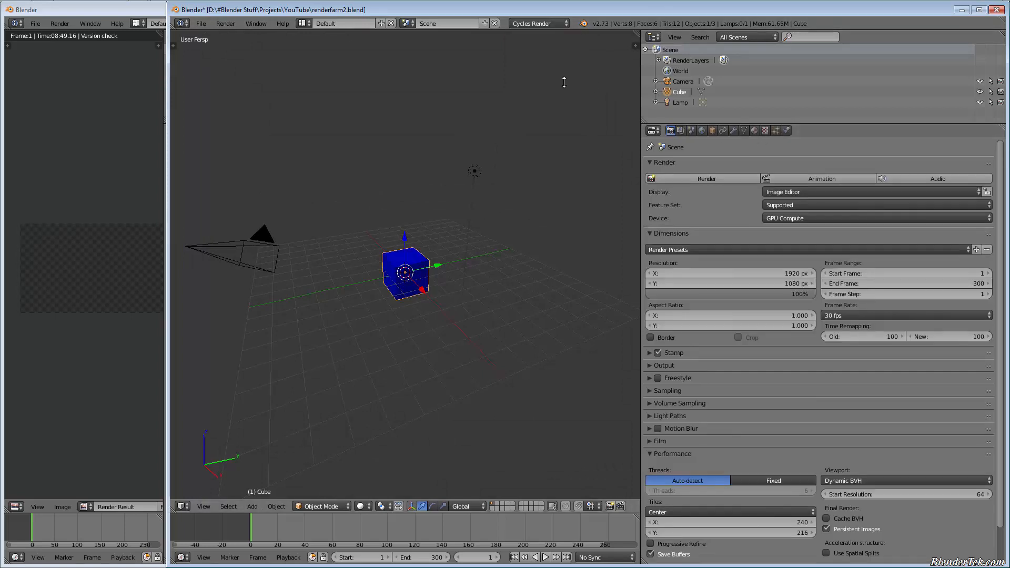
{"action": "left_click", "coordinate": [754, 131]}
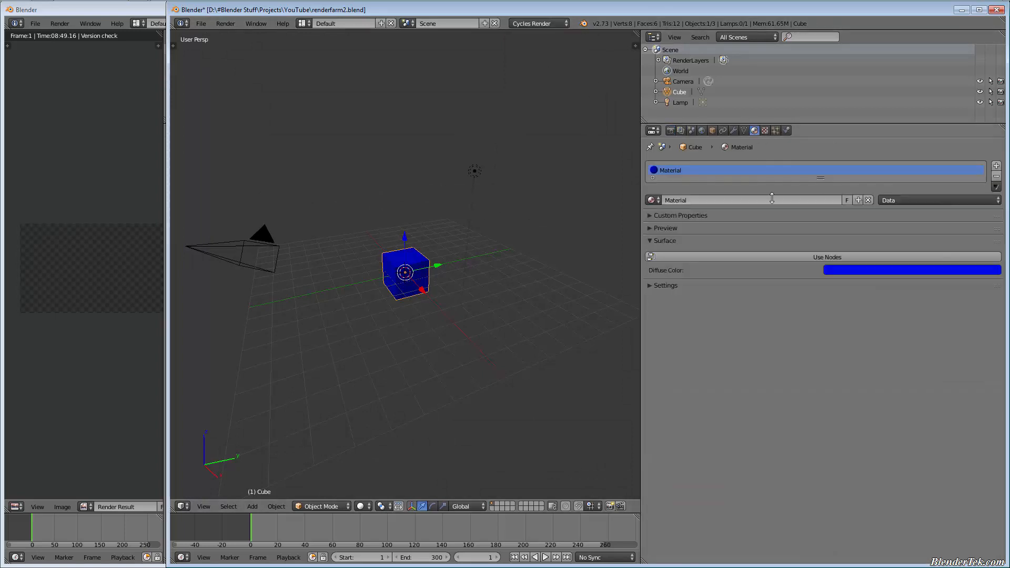
{"action": "left_click", "coordinate": [900, 273]}
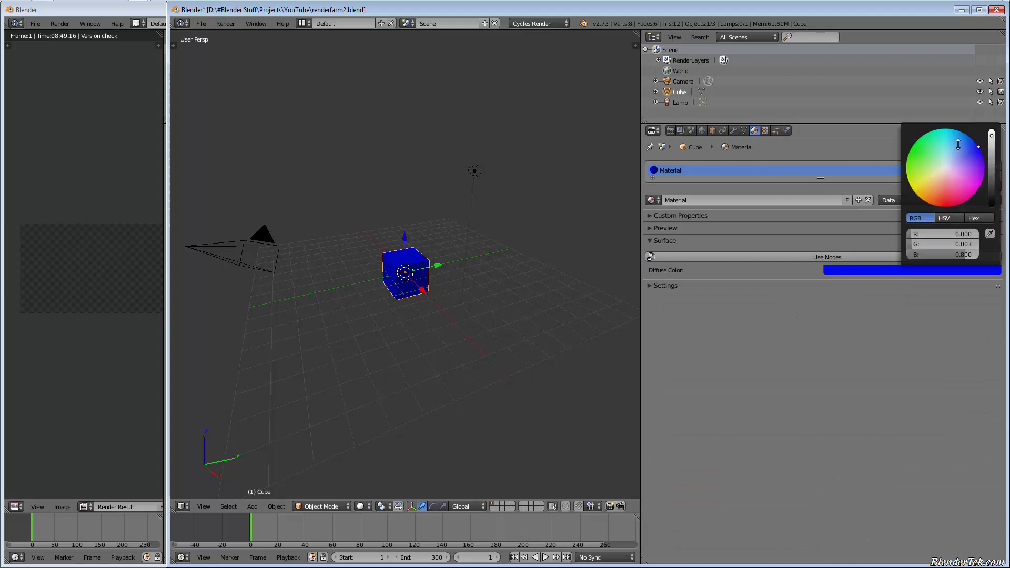
{"action": "left_click_drag", "start_coordinate": [972, 153], "coordinate": [969, 195]}
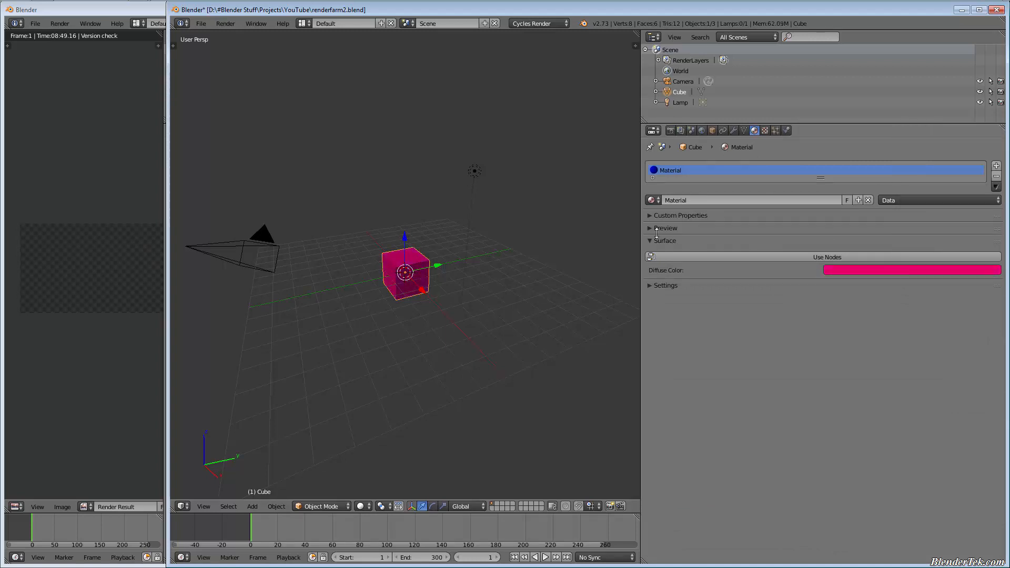
{"action": "scroll", "coordinate": [471, 211], "scroll_direction": "up", "scroll_amount": 2}
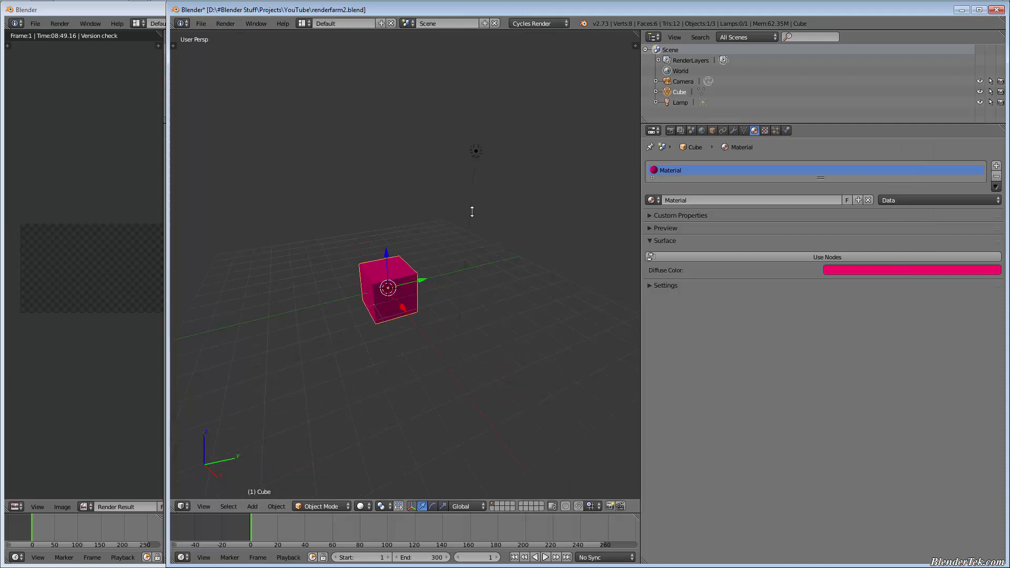
In camera view, move the cube to the left edge of the camera frame and insert a keyframe at frame 1.
{"action": "left_click", "coordinate": [537, 23]}
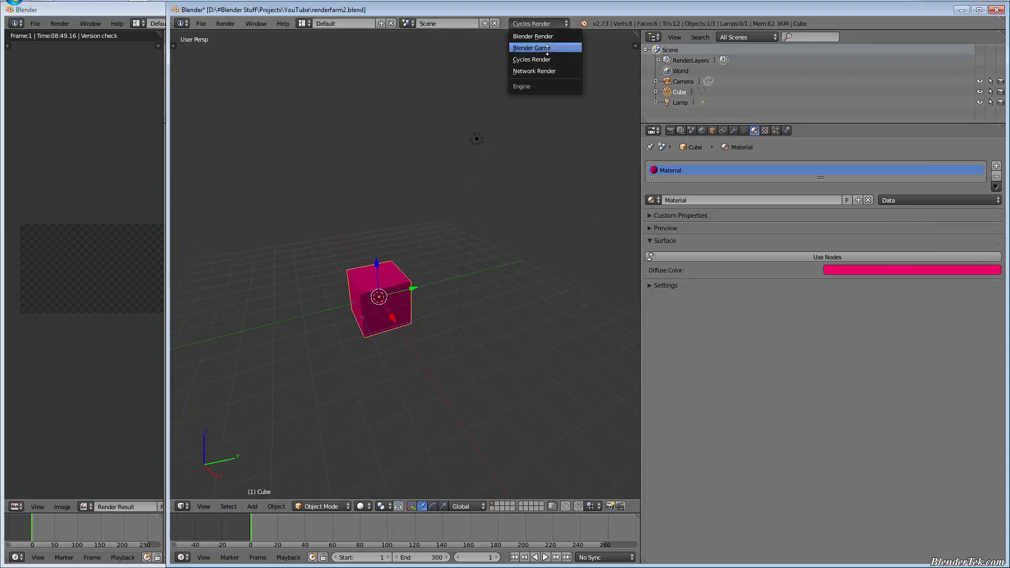
{"action": "middle_click_drag", "start_coordinate": [319, 315], "coordinate": [342, 294]}
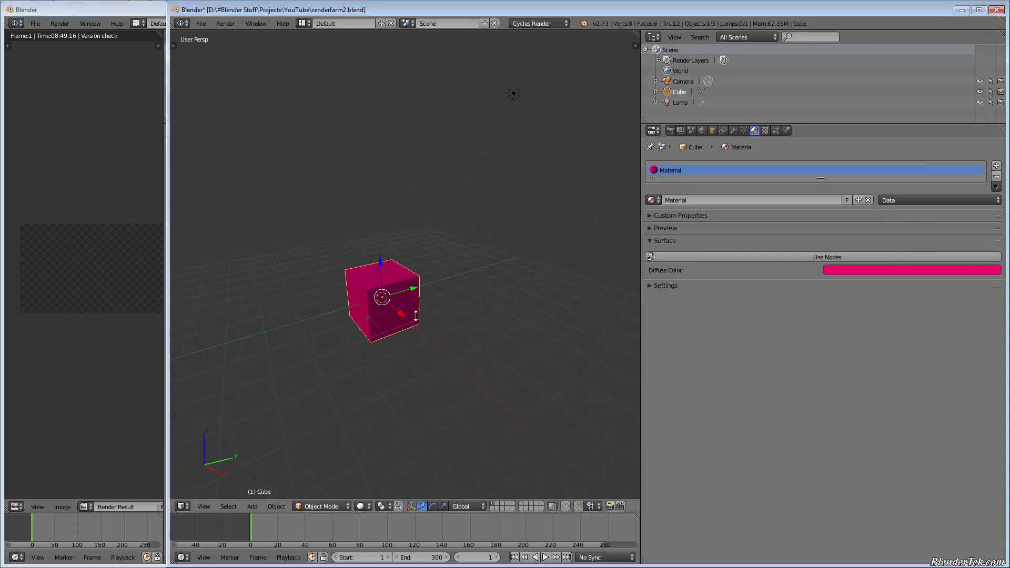
{"action": "key", "text": "KP_0"}
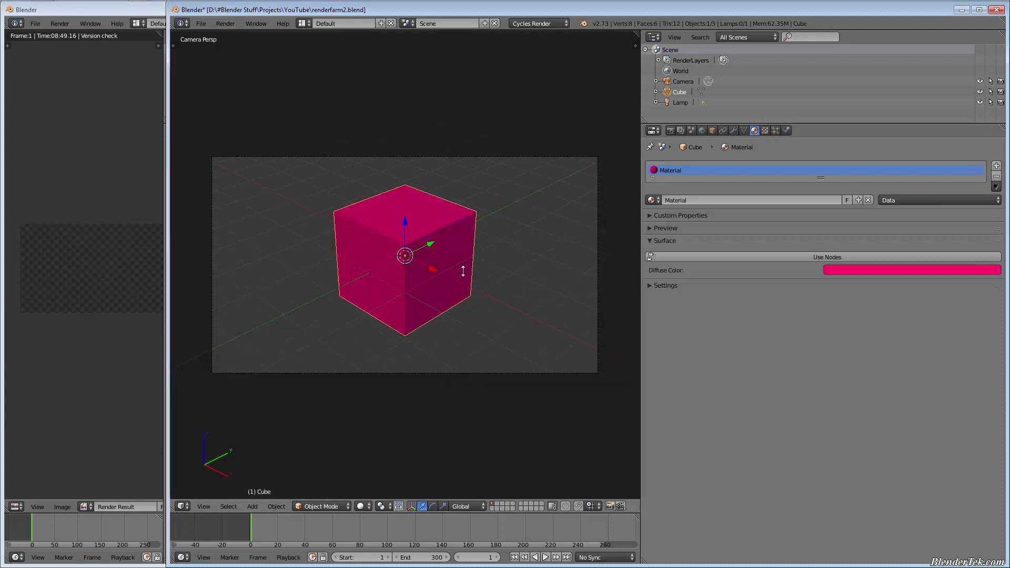
{"action": "key", "text": "g"}
{"action": "left_click", "coordinate": [389, 272]}
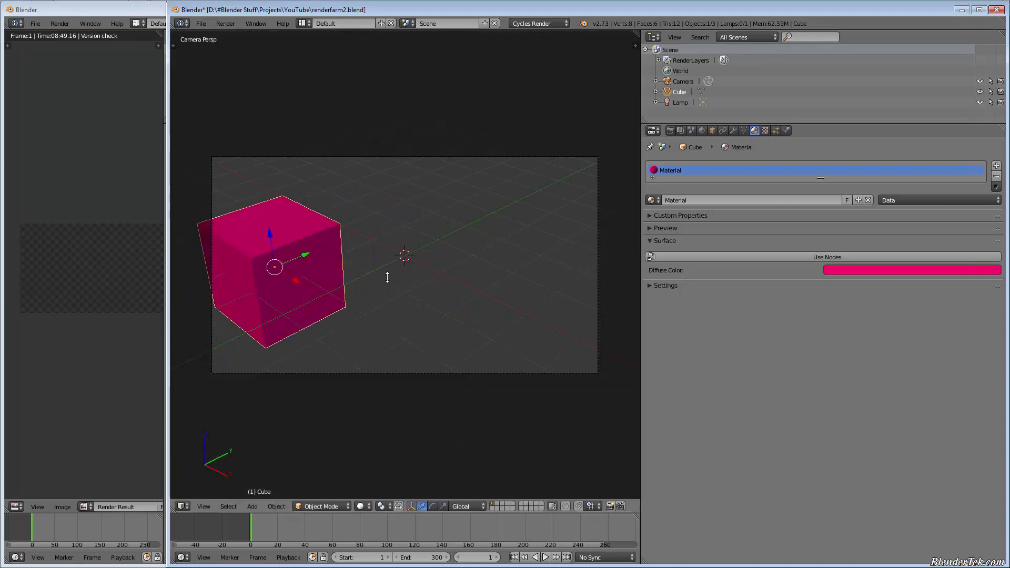
{"action": "key", "text": "i"}
{"action": "left_click", "coordinate": [363, 325]}
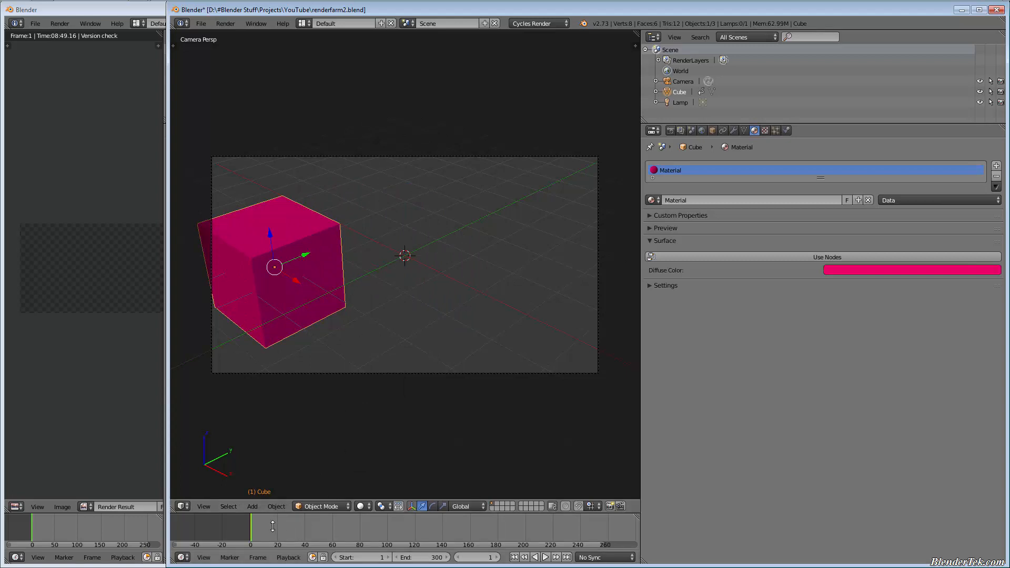
At frame 10, move the cube to the right edge of the camera frame and insert a keyframe.
{"action": "mouse_move", "coordinate": [260, 527]}
{"action": "left_mouse_down"}
{"action": "mouse_move", "coordinate": [278, 526]}
{"action": "mouse_move", "coordinate": [264, 528]}
{"action": "left_mouse_up"}
{"action": "key", "text": "g"}
{"action": "left_click", "coordinate": [582, 261]}
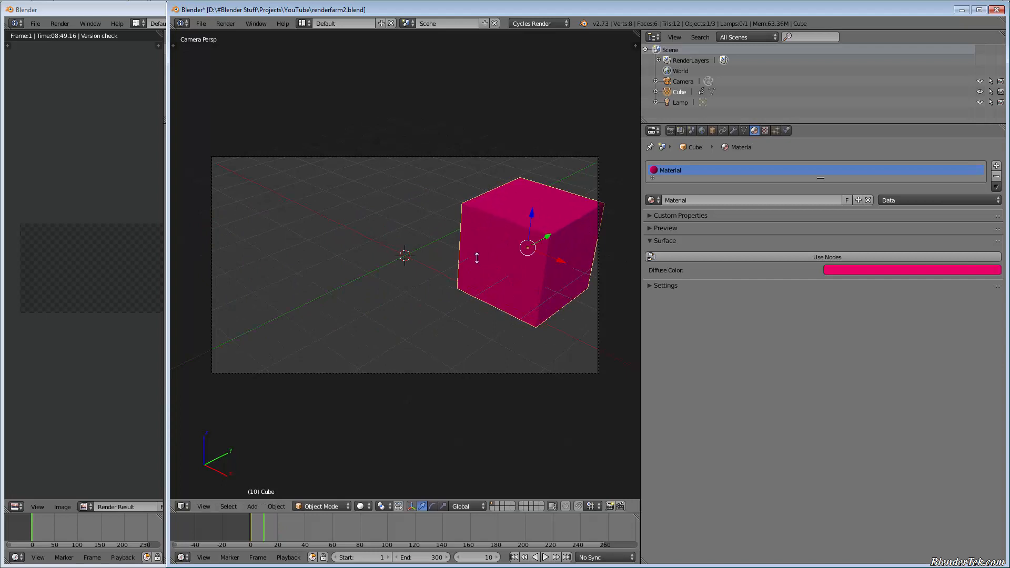
{"action": "key", "text": "i"}
{"action": "left_click", "coordinate": [437, 251]}
Set the end frame of the render range to 10.
{"action": "left_click", "coordinate": [670, 130]}
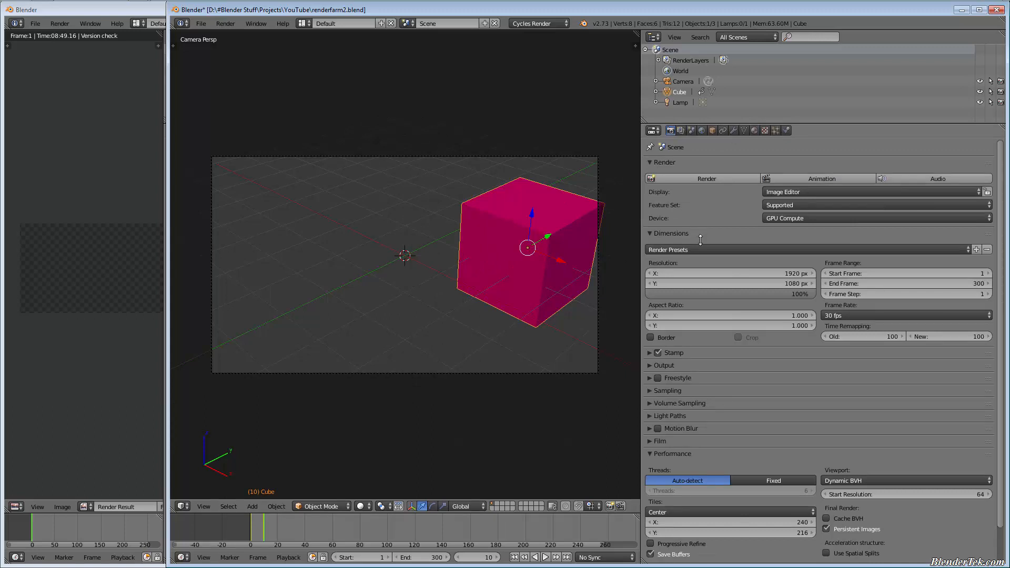
{"action": "left_click", "coordinate": [886, 284]}
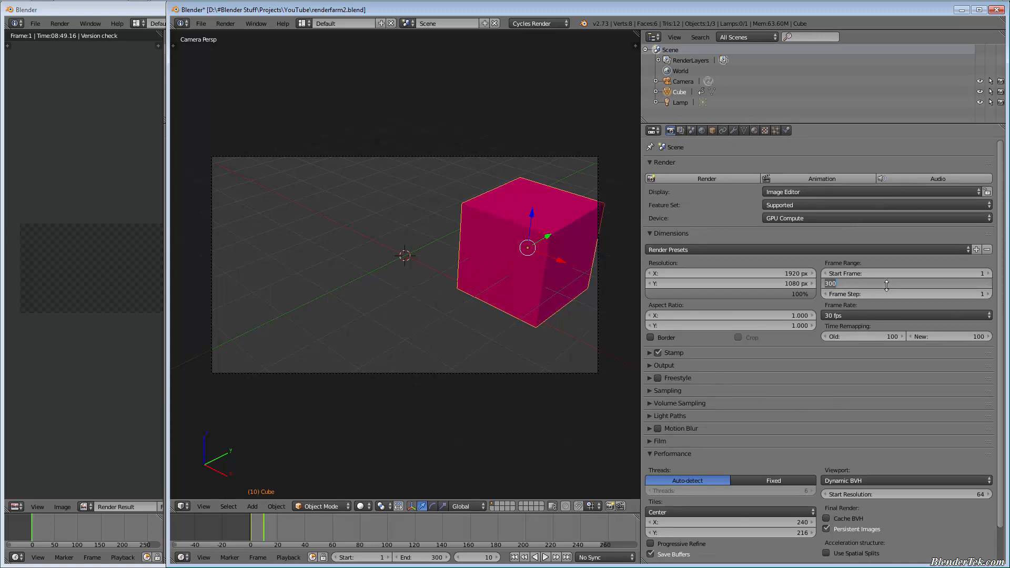
{"action": "type", "text": "10"}
{"action": "key", "text": "Return"}
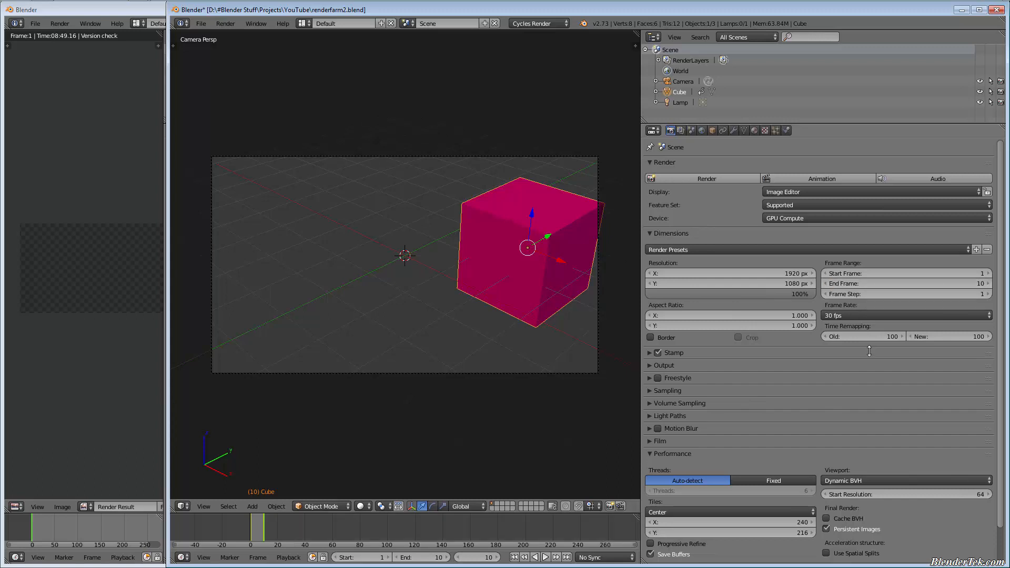
Switch the engine to Network Render, and refresh the master server connection and the slaves status.
{"action": "left_click", "coordinate": [754, 130]}
{"action": "left_click", "coordinate": [764, 129]}
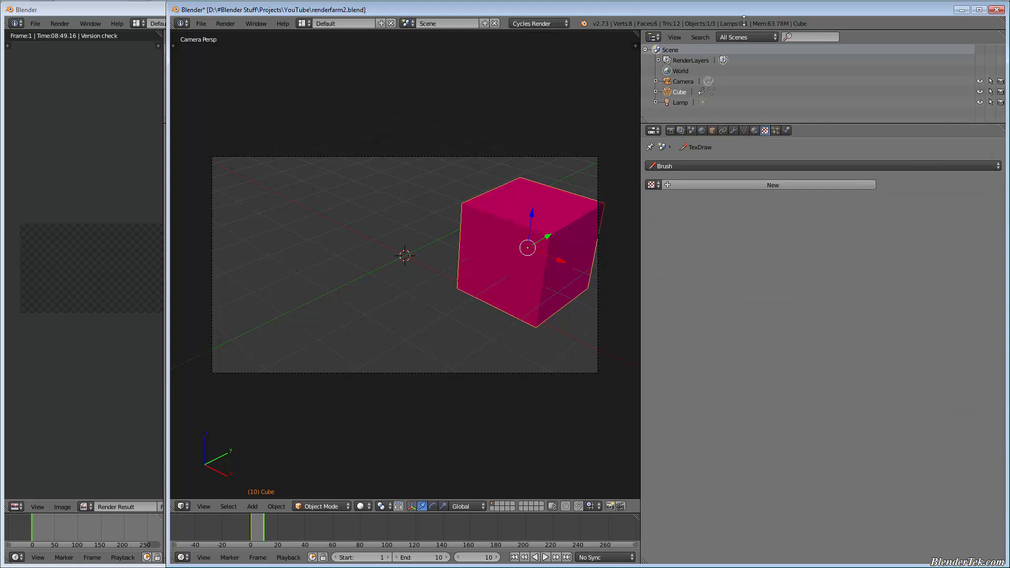
{"action": "left_click", "coordinate": [531, 23]}
{"action": "left_click", "coordinate": [558, 76]}
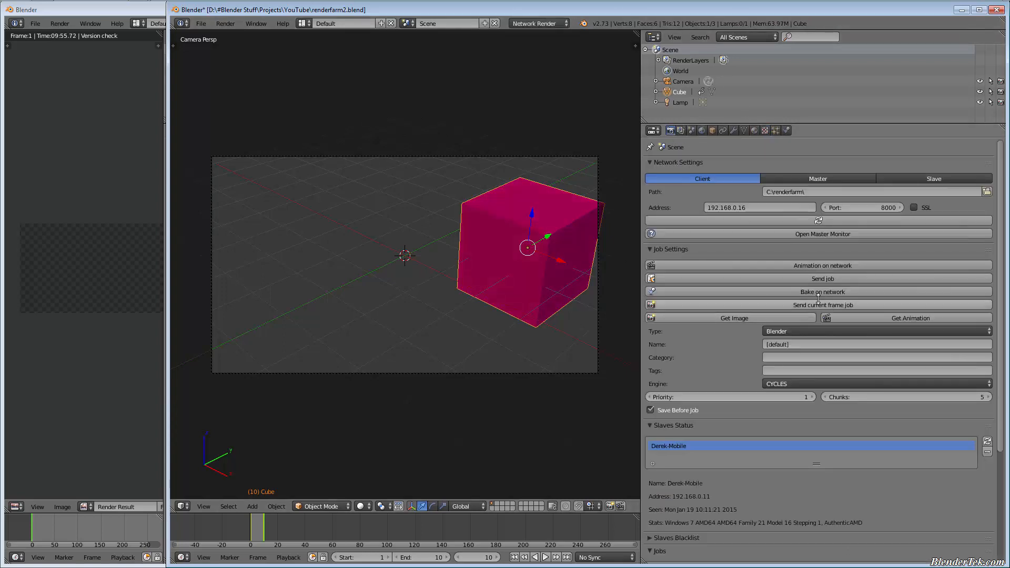
{"action": "left_click", "coordinate": [830, 220]}
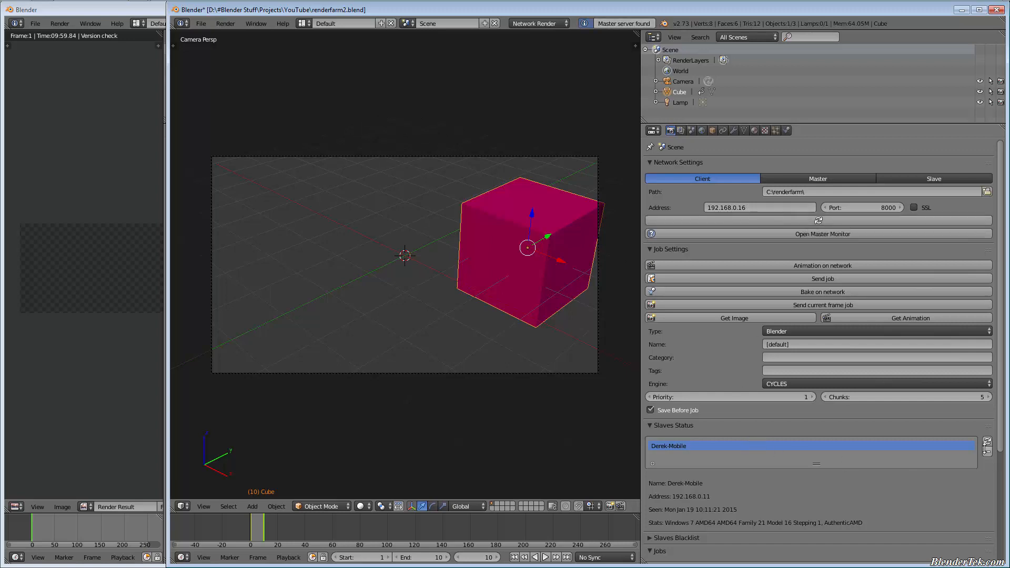
{"action": "left_click", "coordinate": [986, 442]}
Refresh the network job list, select the old renderfarm2.blend job, and clear all jobs.
{"action": "scroll", "coordinate": [738, 447], "scroll_direction": "down", "scroll_amount": 5}
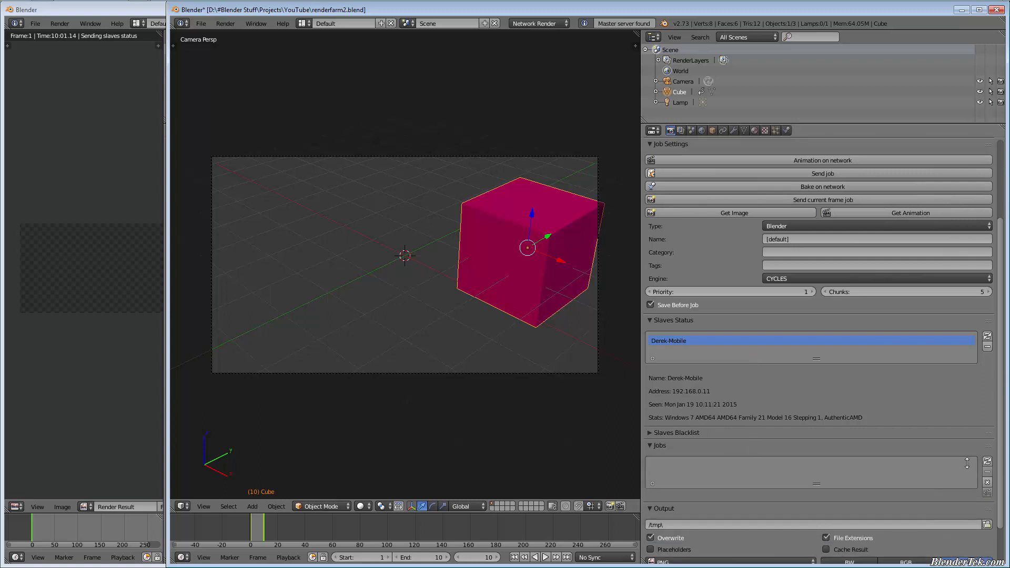
{"action": "left_click", "coordinate": [986, 461]}
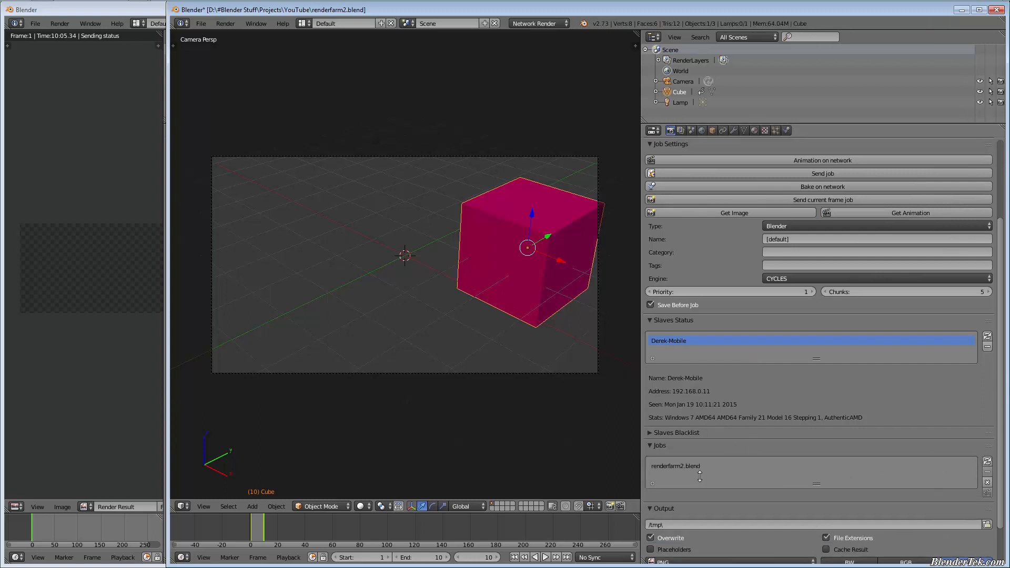
{"action": "left_click", "coordinate": [683, 466]}
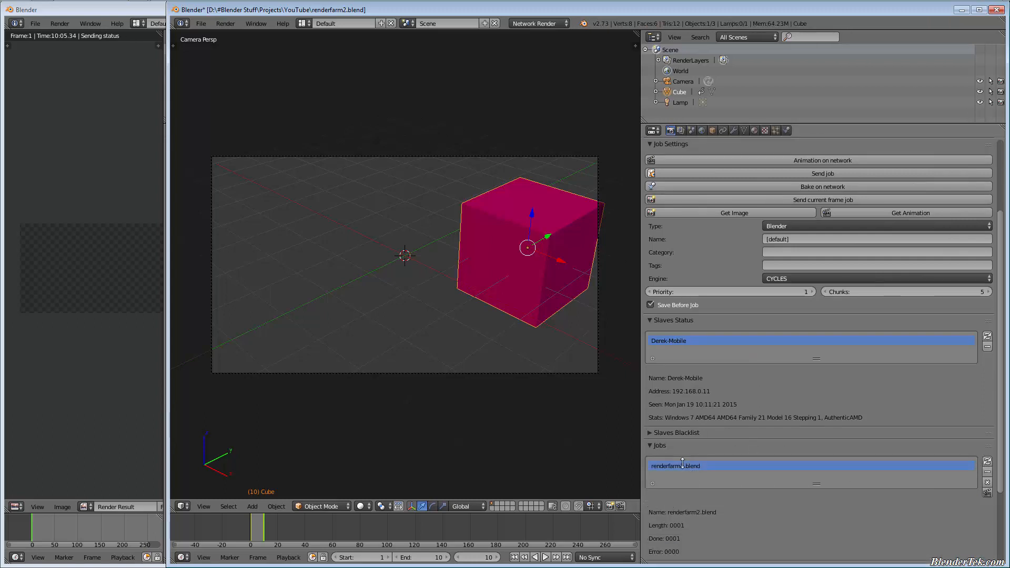
{"action": "left_click", "coordinate": [987, 482]}
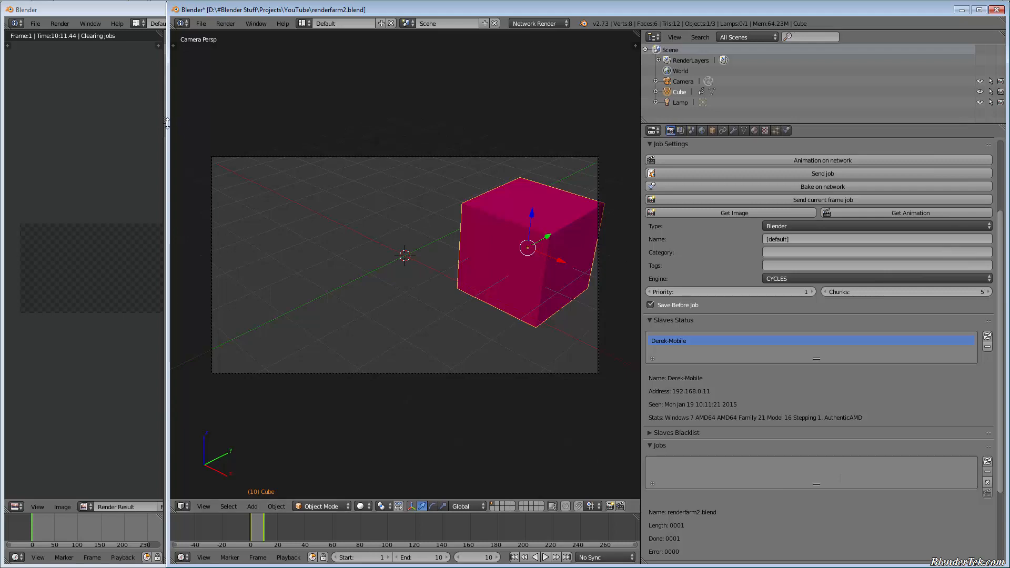
Narrow the client window and bring up the NetRender page in the browser to check the jobs and slaves.
{"action": "left_click_drag", "start_coordinate": [172, 125], "coordinate": [297, 124]}
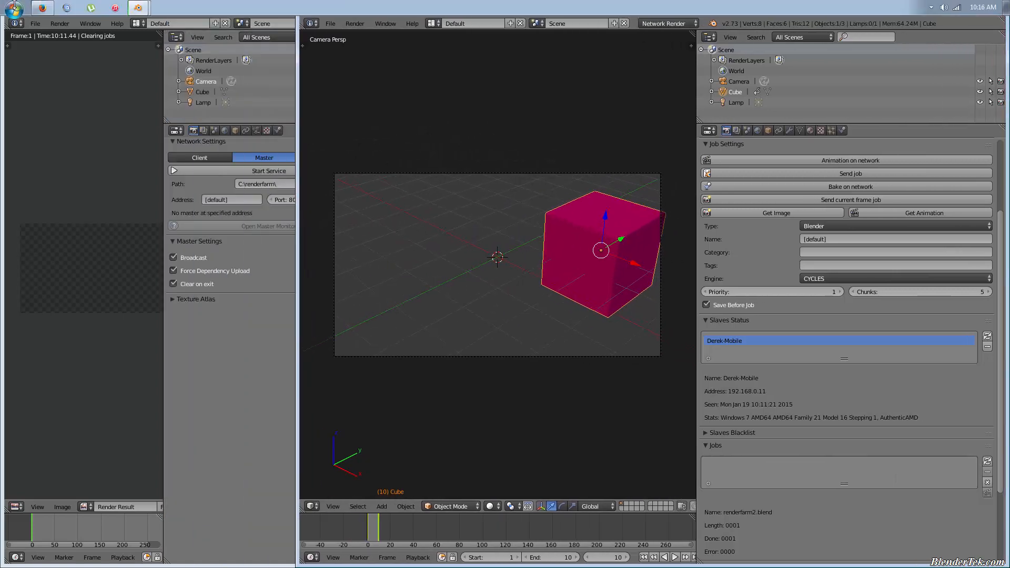
{"action": "left_click", "coordinate": [41, 7]}
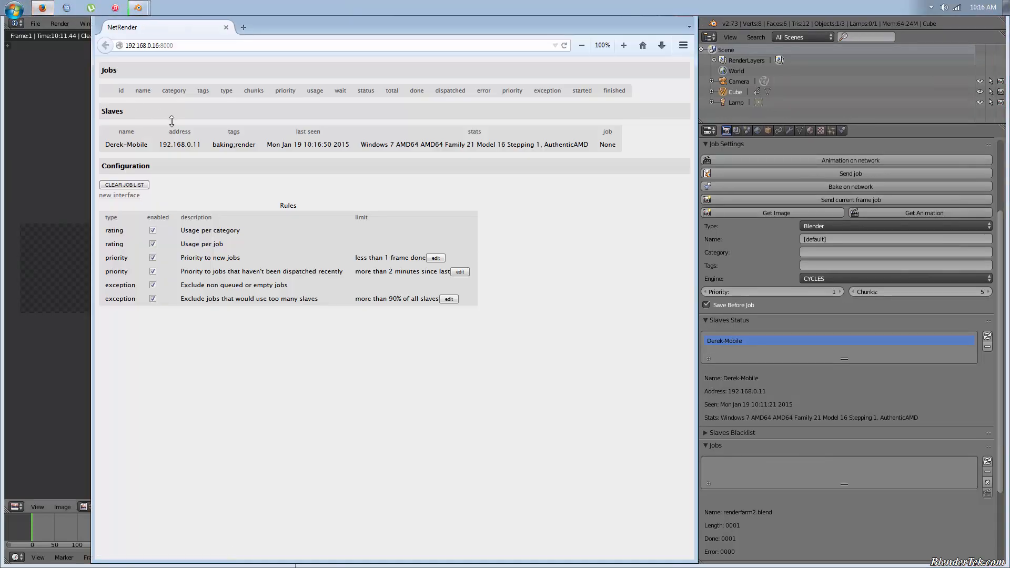
{"action": "left_click", "coordinate": [35, 181]}
In the client instance, render the animation on the network and refresh the job list.
{"action": "left_click", "coordinate": [764, 392]}
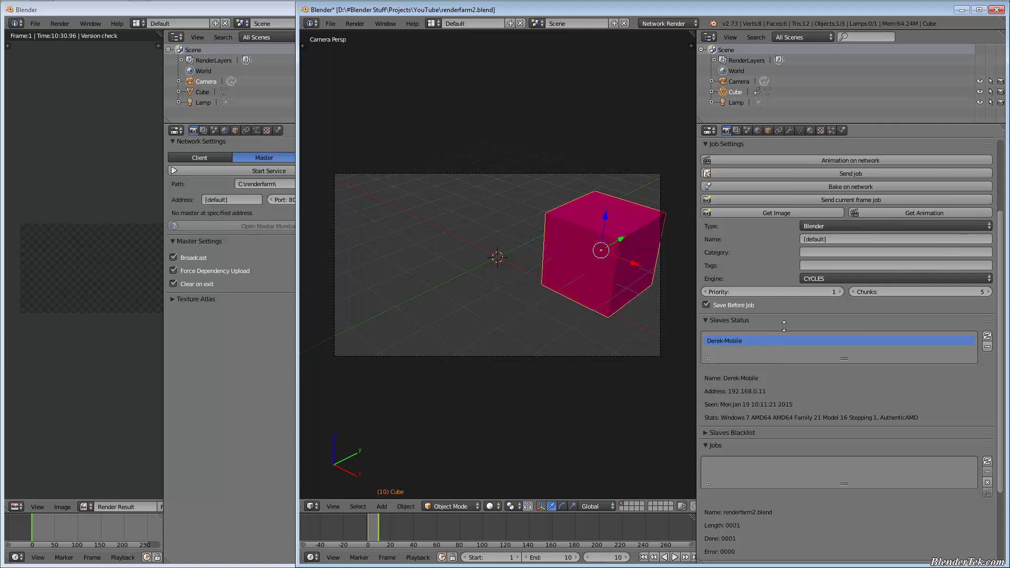
{"action": "left_click", "coordinate": [858, 159]}
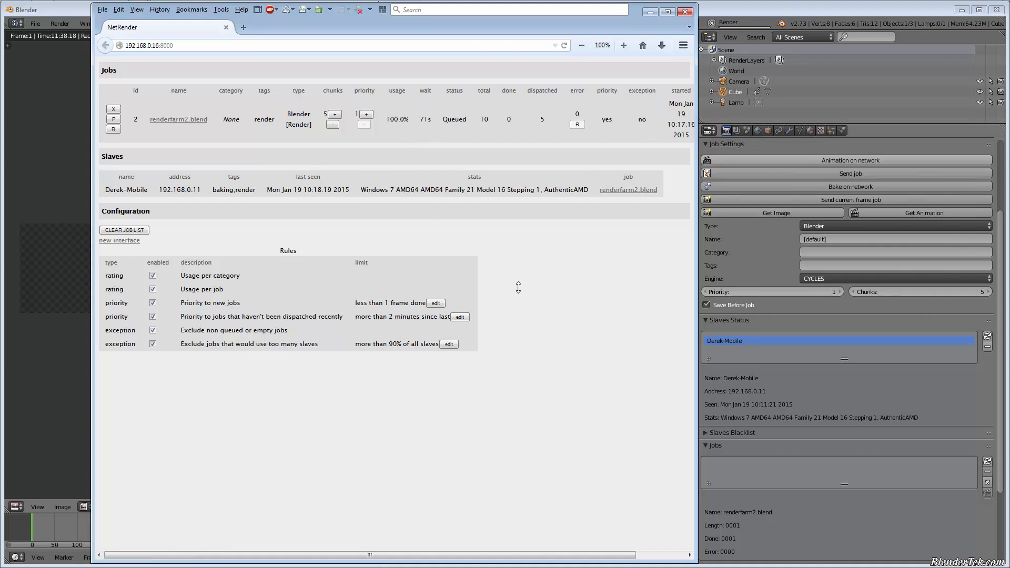
{"action": "left_click", "coordinate": [987, 461]}
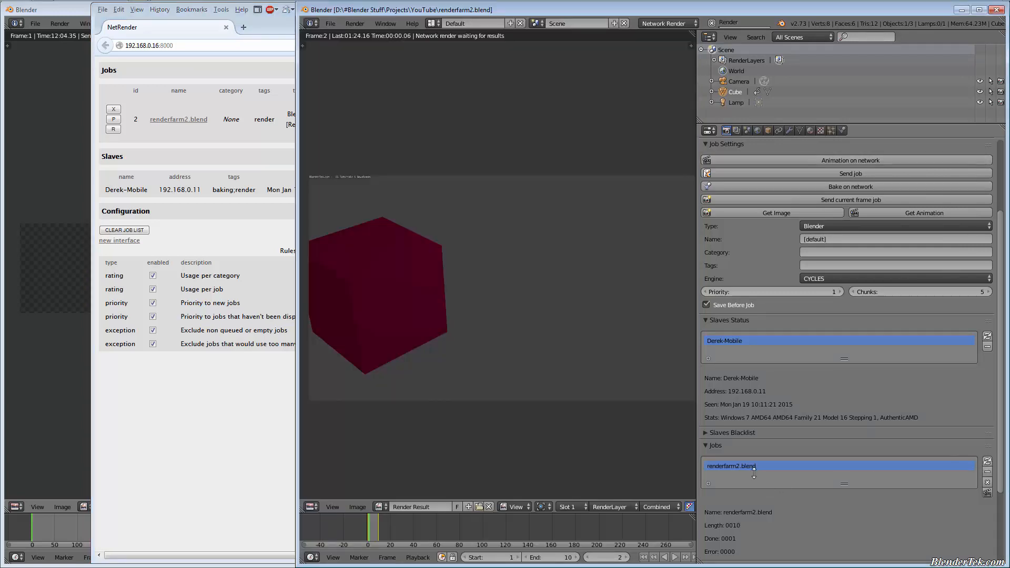
Examine the first rendered frame in the client's render result and check the job's progress on the NetRender page.
{"action": "scroll", "coordinate": [582, 271], "scroll_direction": "down", "scroll_amount": 2}
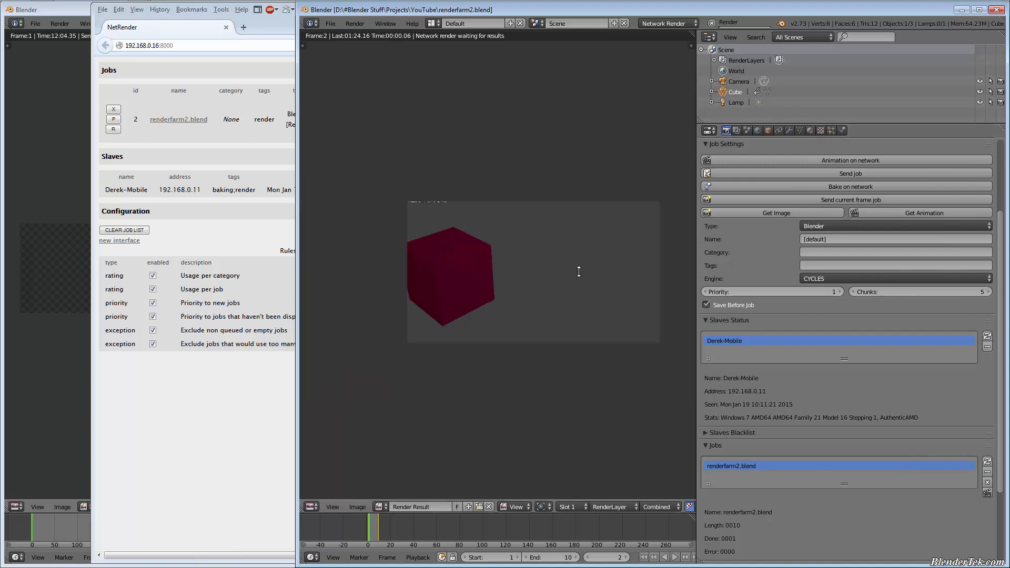
{"action": "scroll", "coordinate": [582, 273], "scroll_direction": "up", "scroll_amount": 2}
{"action": "scroll", "coordinate": [584, 286], "scroll_direction": "down", "scroll_amount": 1}
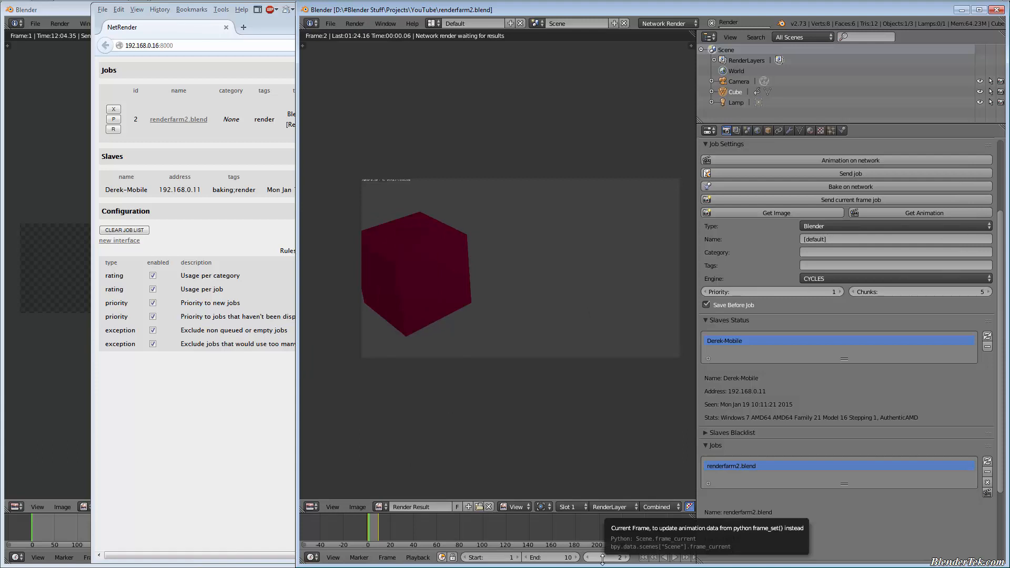
{"action": "left_click", "coordinate": [232, 448]}
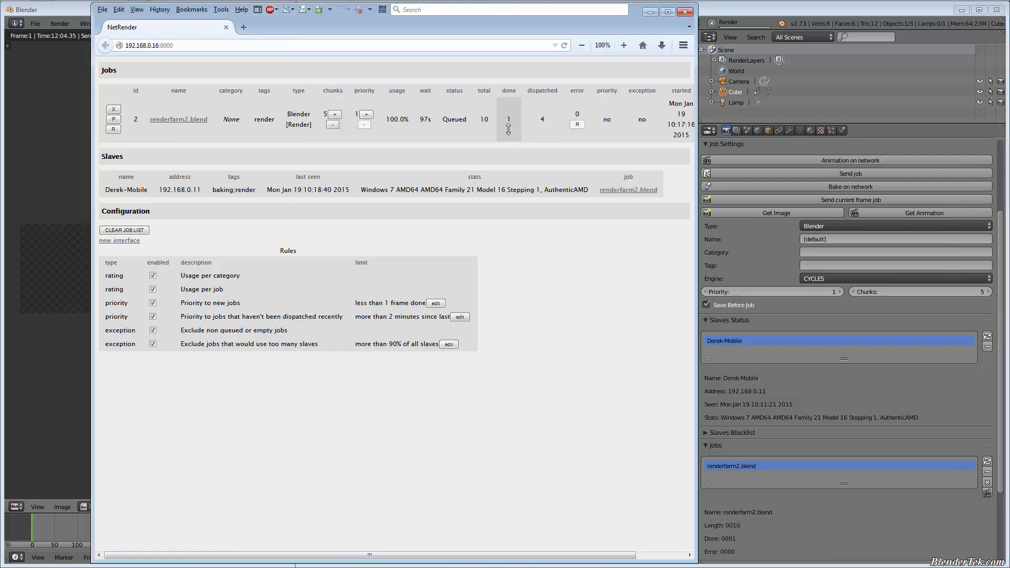
{"action": "key", "text": "alt+Tab"}
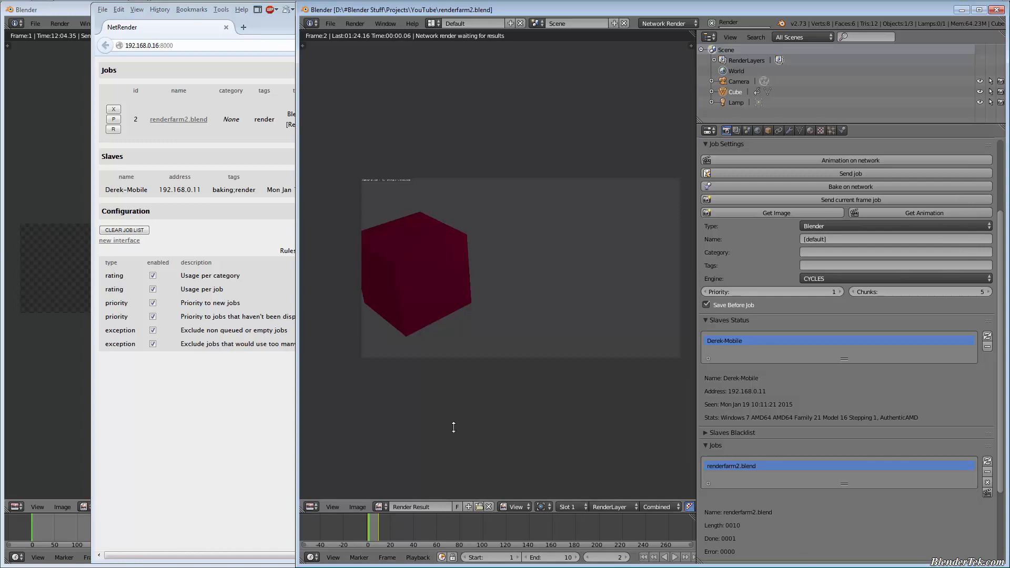
{"action": "key", "text": "alt+Tab"}
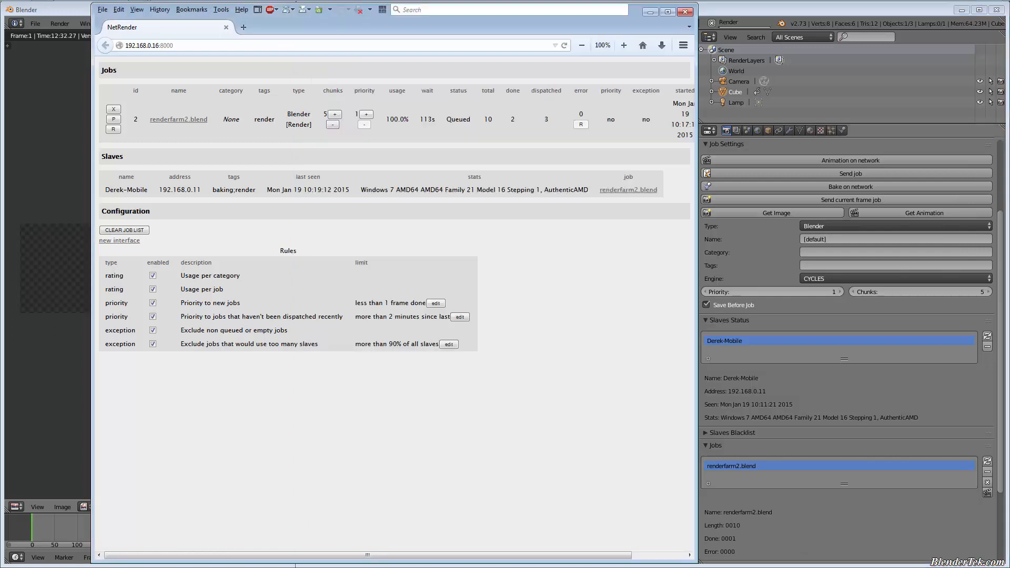
{"action": "left_click", "coordinate": [899, 522]}
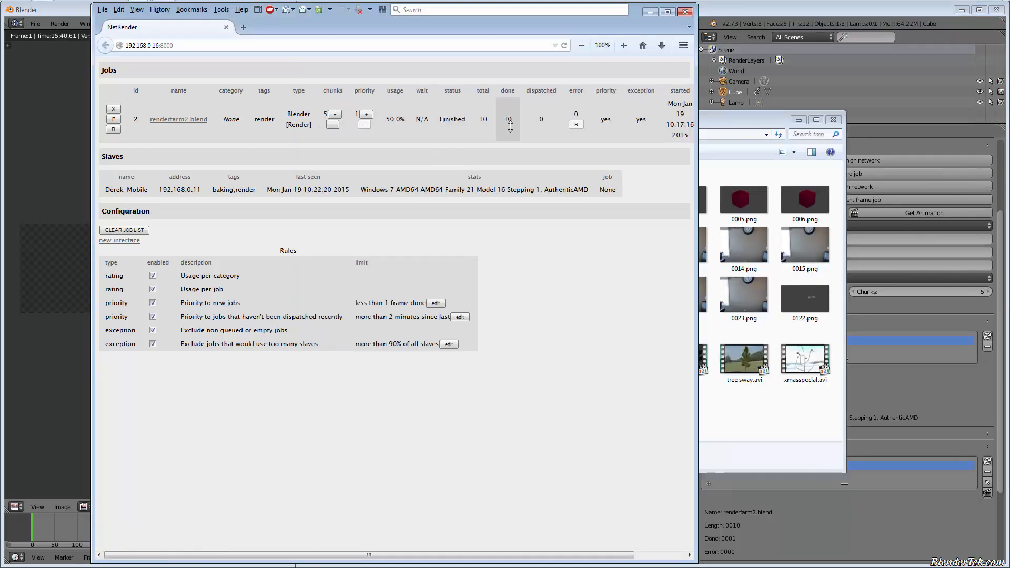
Bring the C: drive's tmp folder into view and select 0001.png to examine the rendered frames.
{"action": "left_click", "coordinate": [787, 433]}
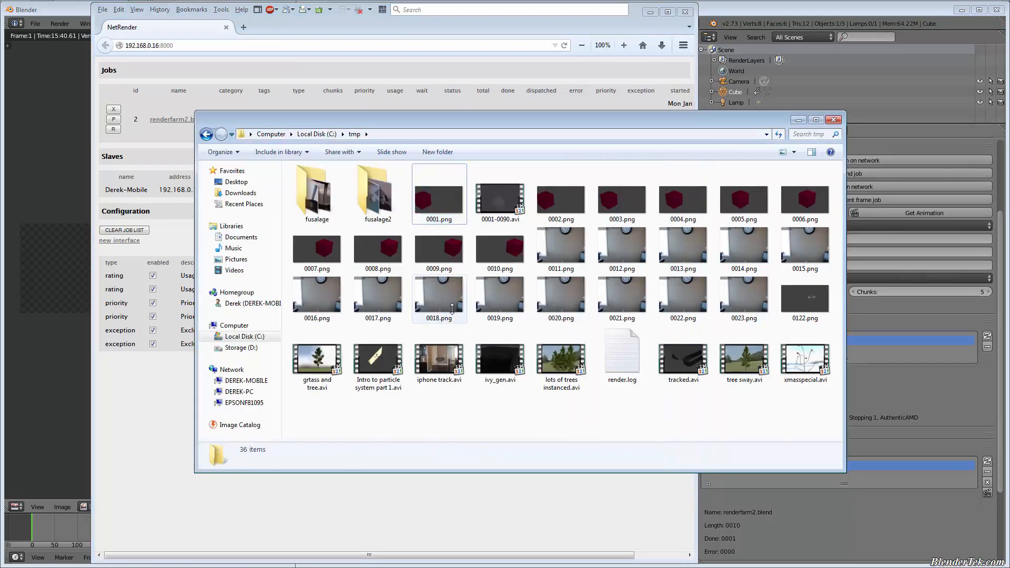
{"action": "left_click", "coordinate": [461, 246]}
{"action": "left_click", "coordinate": [436, 207]}
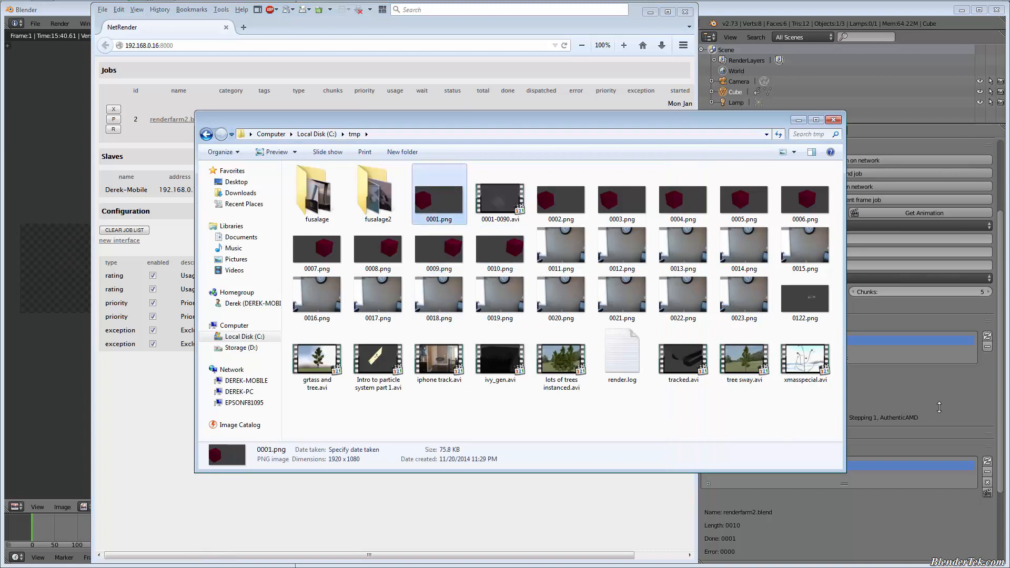
Return to the client instance and get the finished animation from the network job.
{"action": "left_click", "coordinate": [941, 402]}
{"action": "scroll", "coordinate": [611, 383], "scroll_direction": "down", "scroll_amount": 2}
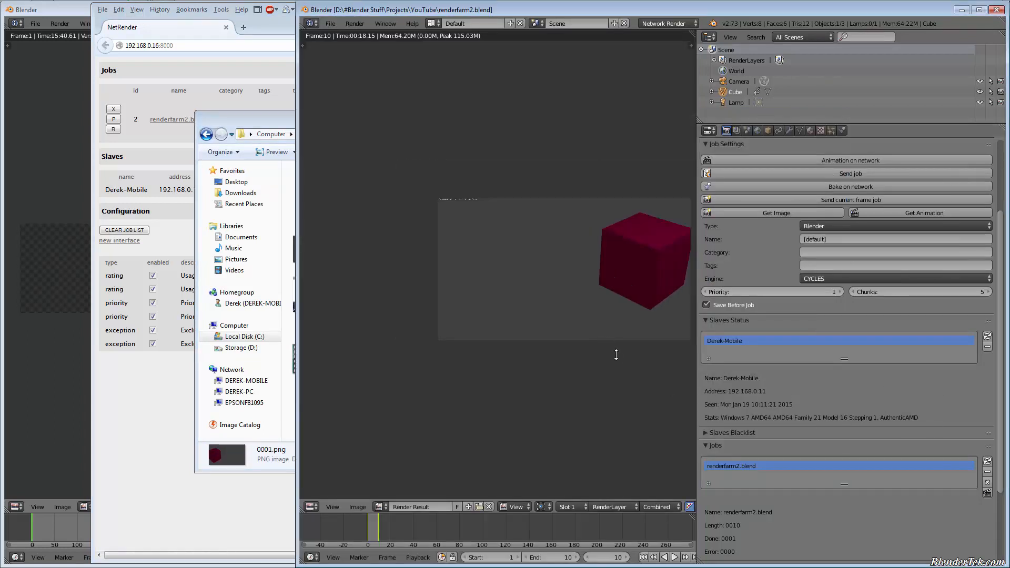
{"action": "middle_click_drag", "start_coordinate": [604, 352], "coordinate": [530, 362]}
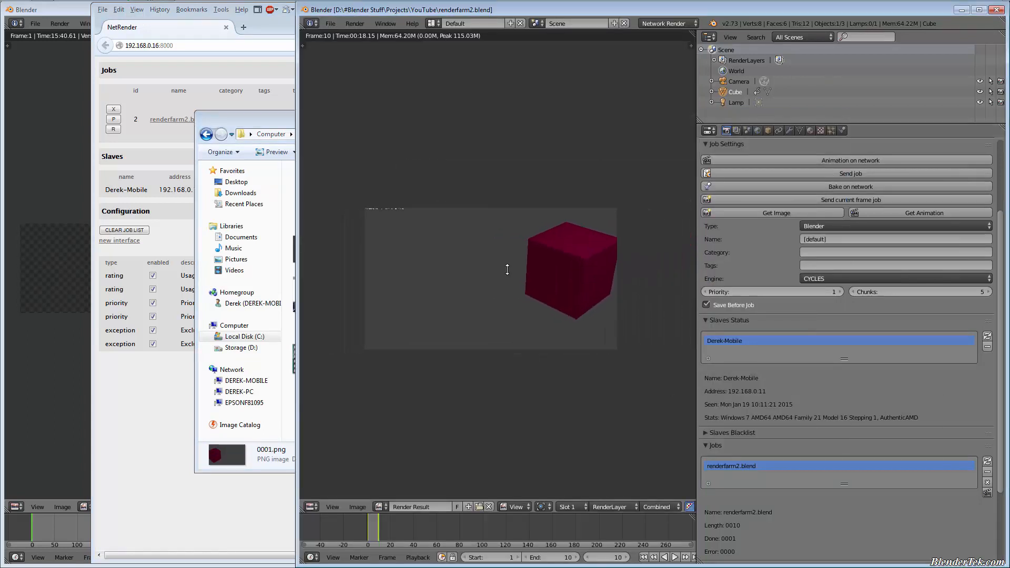
{"action": "scroll", "coordinate": [507, 270], "scroll_direction": "up", "scroll_amount": 1}
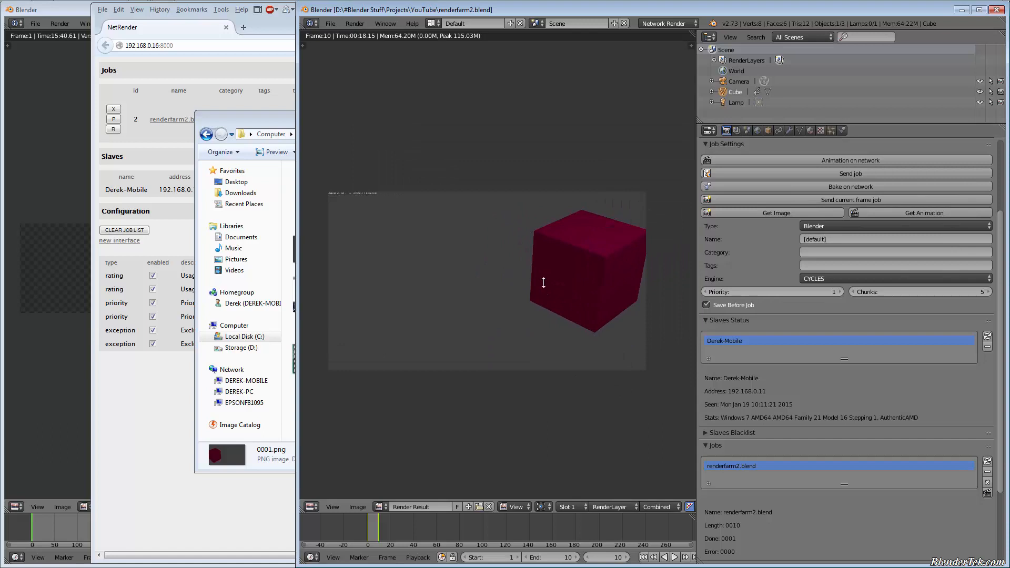
{"action": "left_click", "coordinate": [901, 211]}
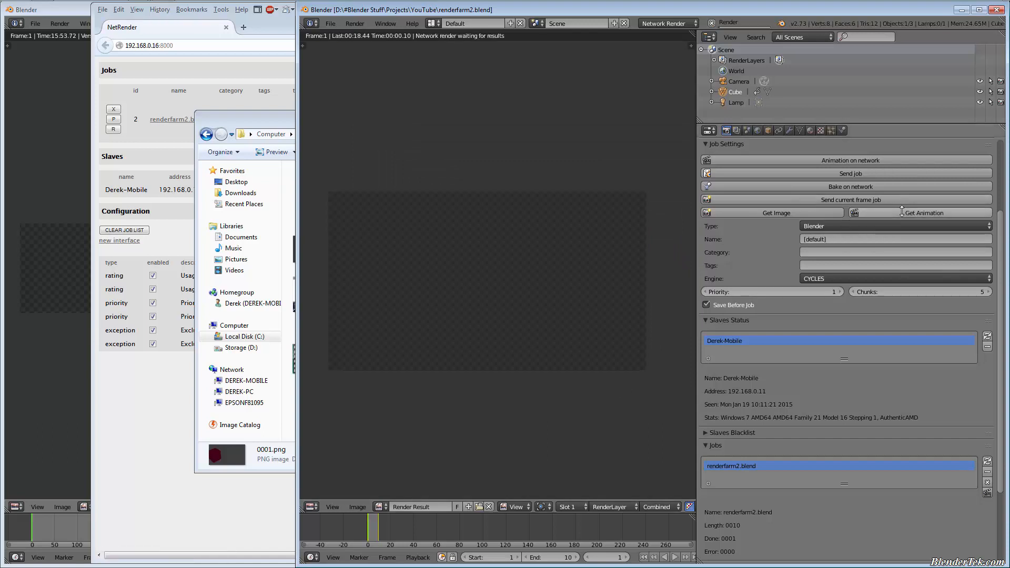
Go through the rendered PNG frames from 0001.png to 0010.png in the tmp folder.
{"action": "left_click", "coordinate": [264, 114]}
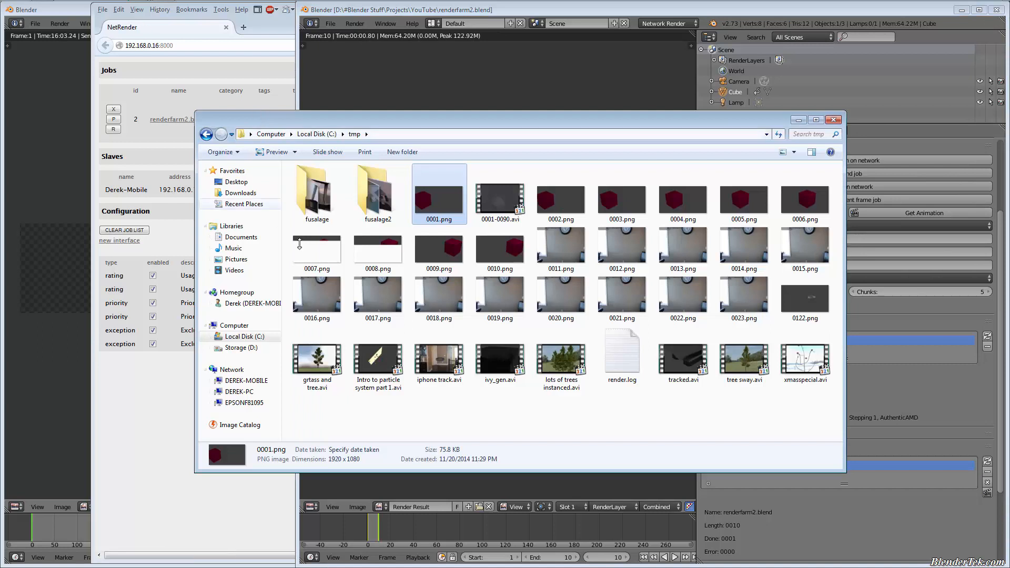
{"action": "left_click", "coordinate": [381, 248]}
{"action": "left_click", "coordinate": [442, 205]}
{"action": "left_click", "coordinate": [541, 197]}
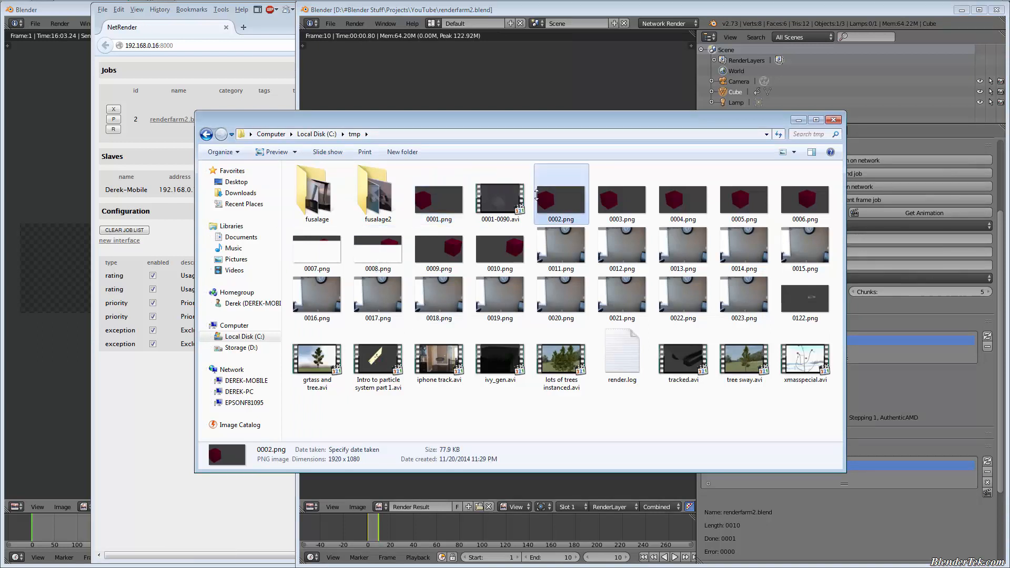
{"action": "left_click", "coordinate": [613, 200]}
{"action": "left_click", "coordinate": [678, 202]}
{"action": "left_click", "coordinate": [775, 207]}
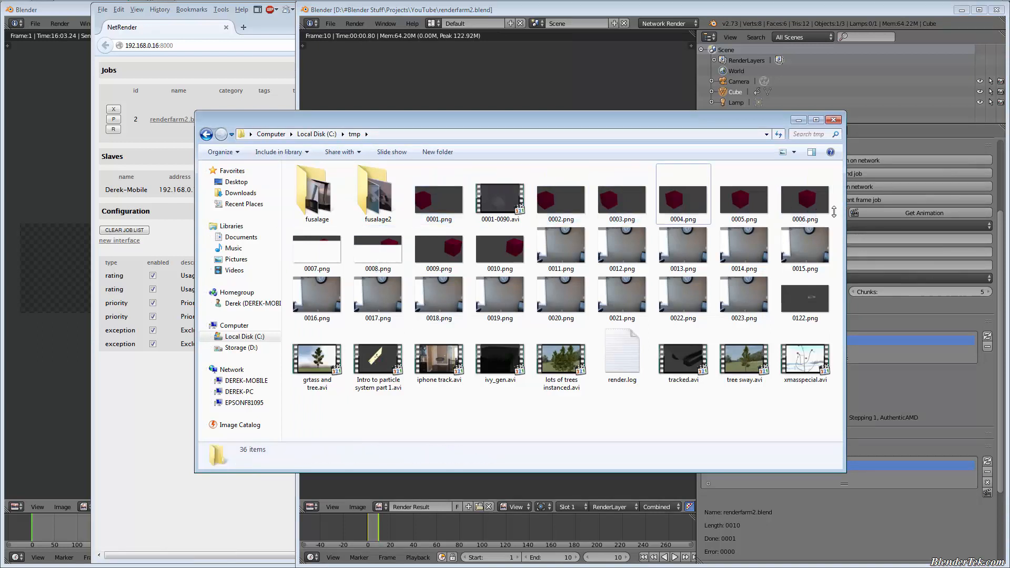
{"action": "left_click", "coordinate": [804, 202]}
{"action": "left_click", "coordinate": [358, 245]}
{"action": "left_click", "coordinate": [427, 249]}
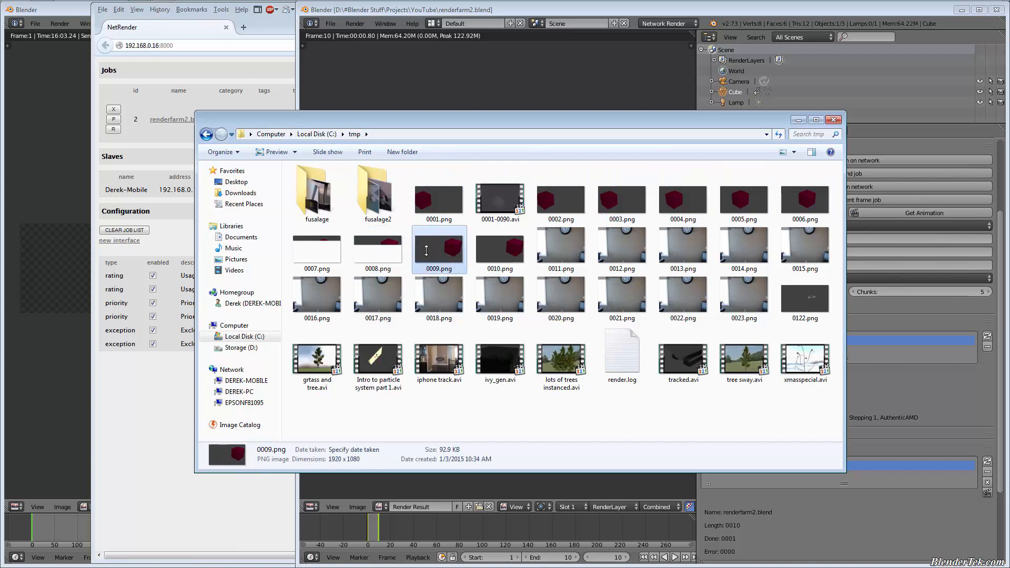
{"action": "left_click", "coordinate": [509, 254]}
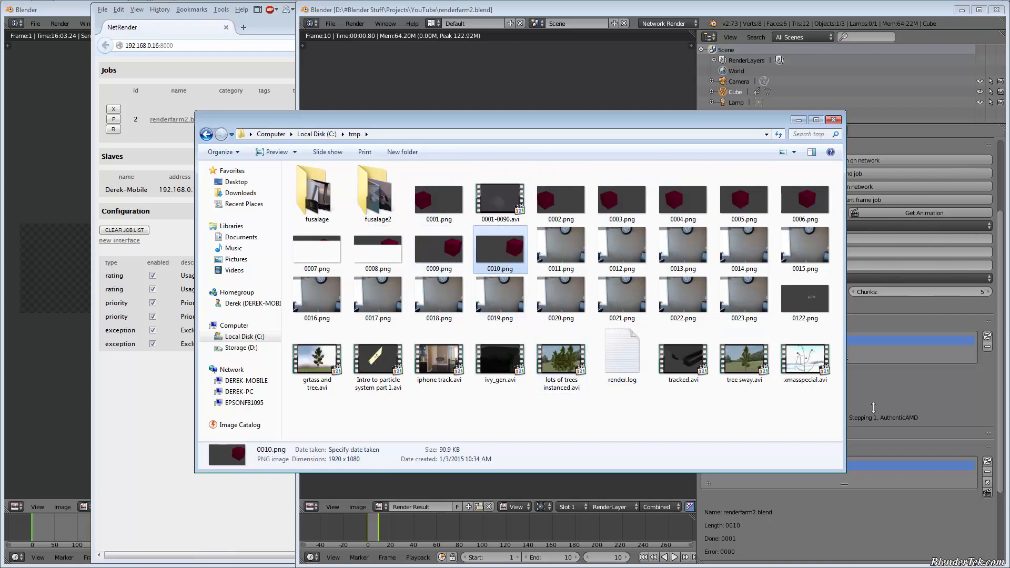
Return to the client instance, switch the render engine to Cycles Render and expand the output settings.
{"action": "left_click", "coordinate": [921, 399]}
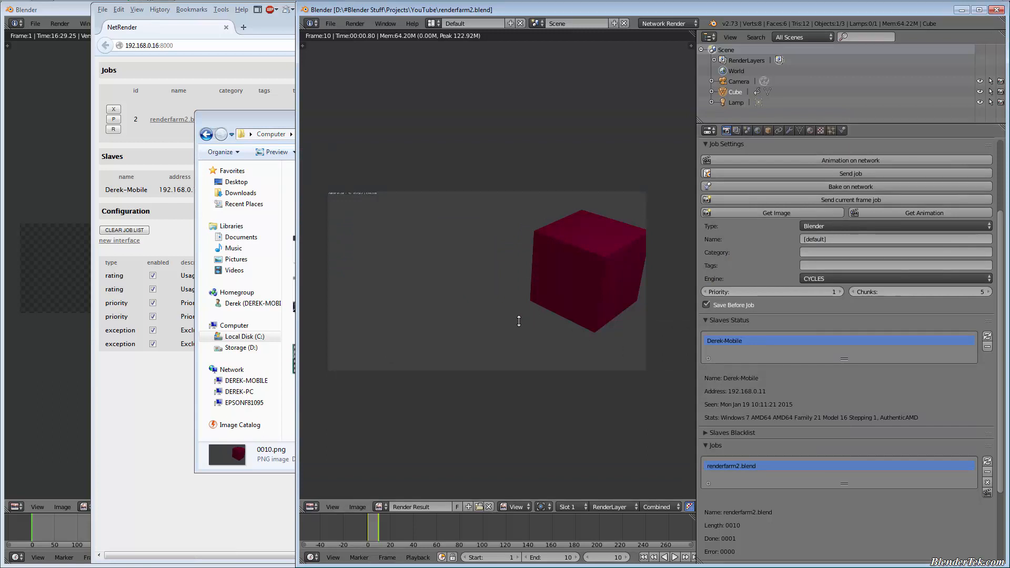
{"action": "left_click", "coordinate": [661, 24]}
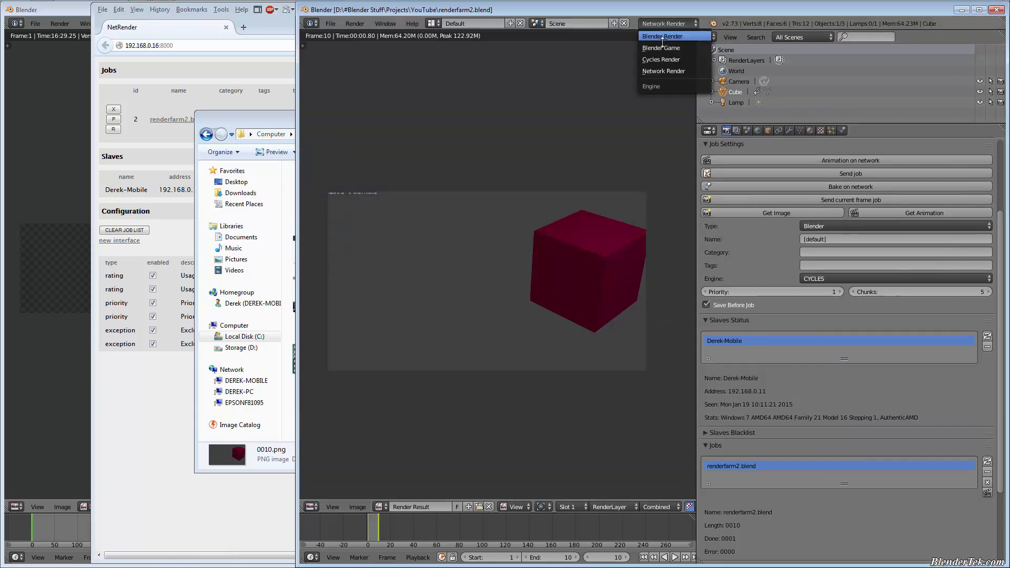
{"action": "left_click", "coordinate": [660, 59]}
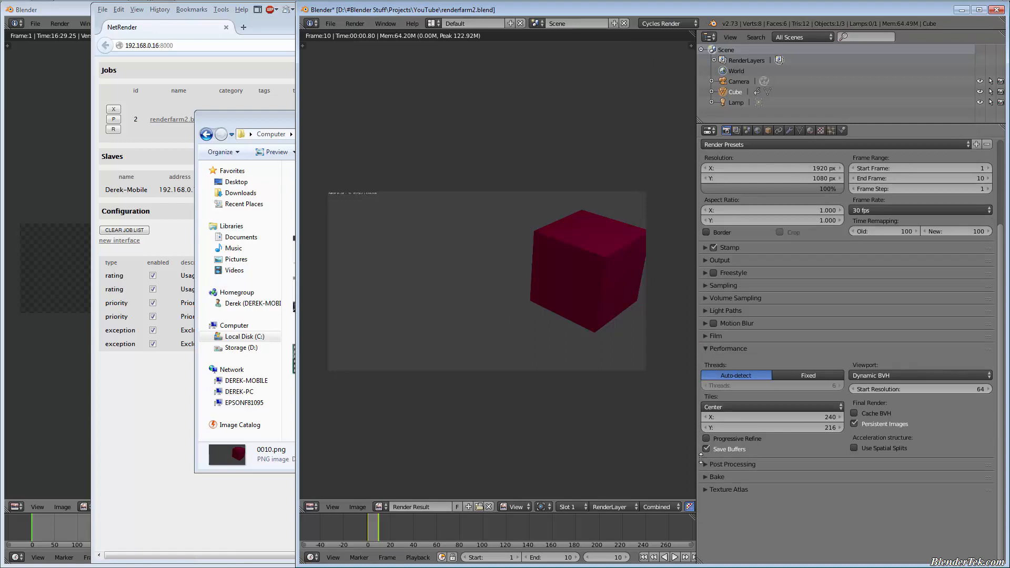
{"action": "left_click", "coordinate": [702, 260]}
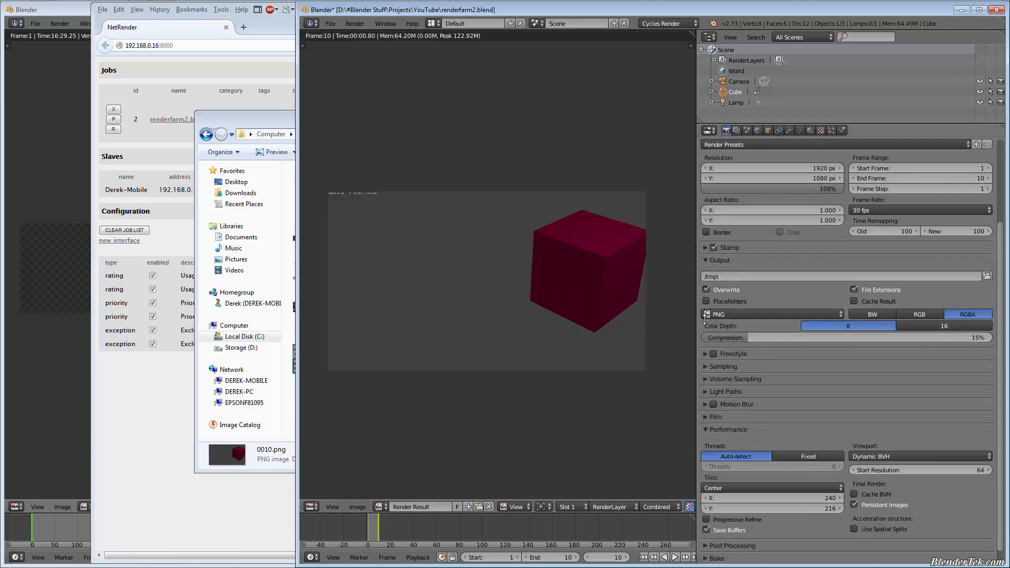
{"action": "left_click", "coordinate": [729, 314]}
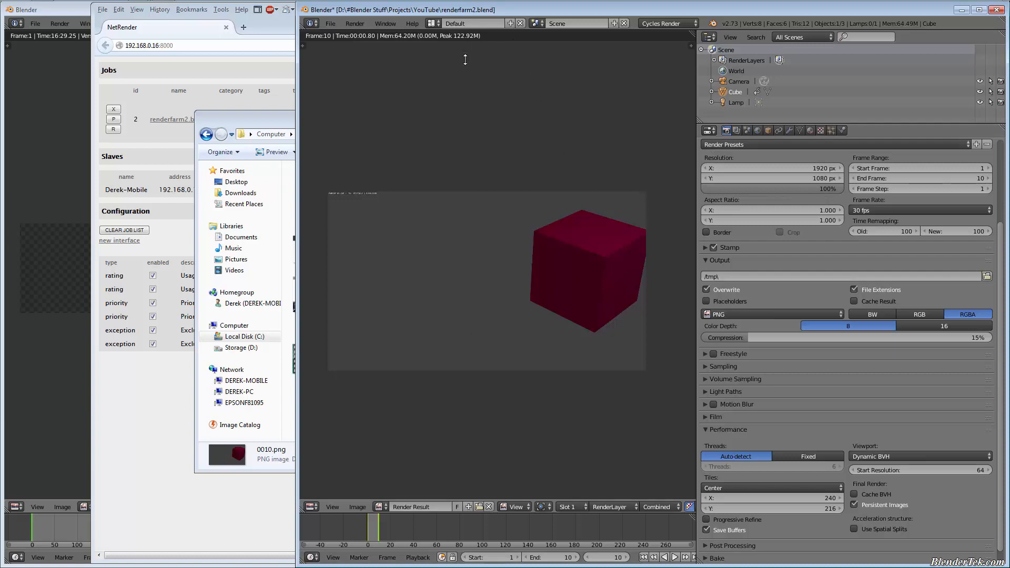
Switch the Render Result area to the Movie Clip Editor and open 0001.png to 0010.png from C:\tmp as a clip.
{"action": "left_click", "coordinate": [310, 506]}
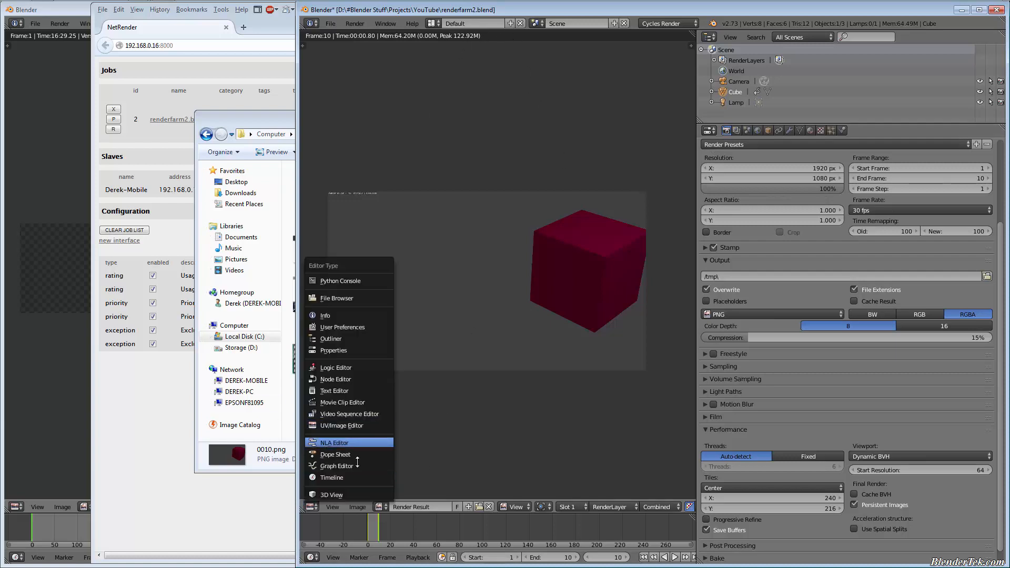
{"action": "left_click", "coordinate": [359, 402]}
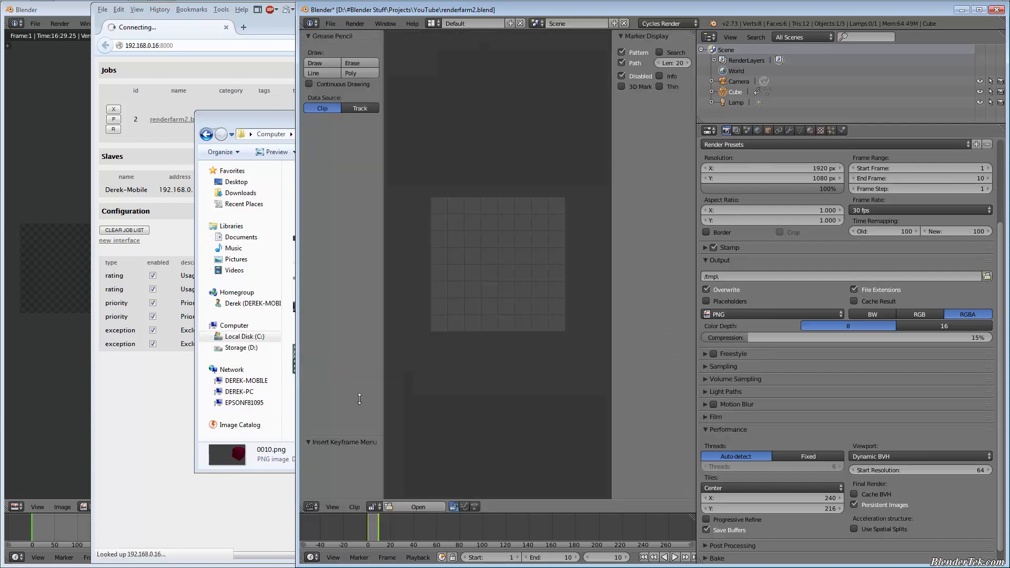
{"action": "left_click", "coordinate": [417, 506]}
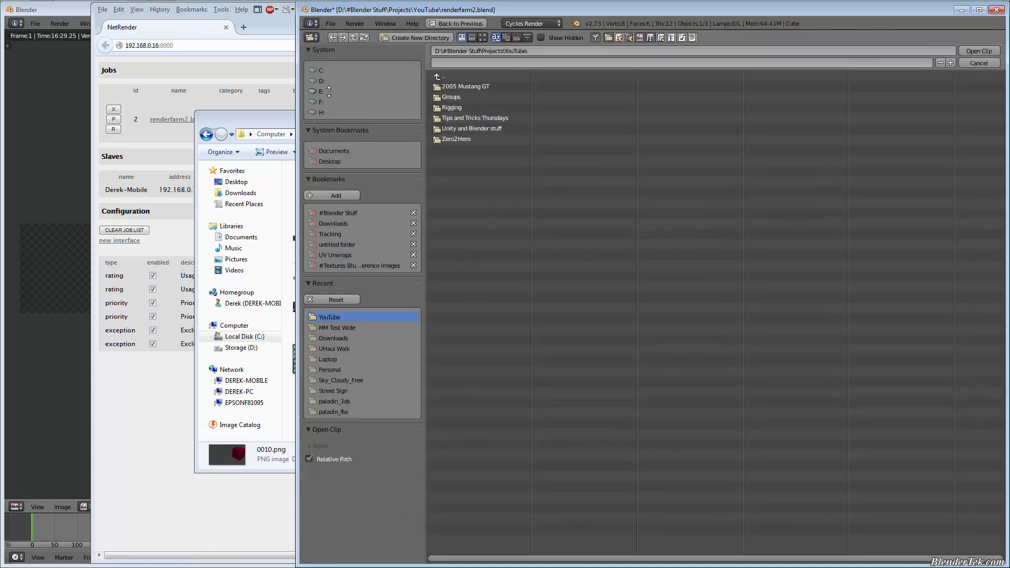
{"action": "left_click", "coordinate": [330, 72]}
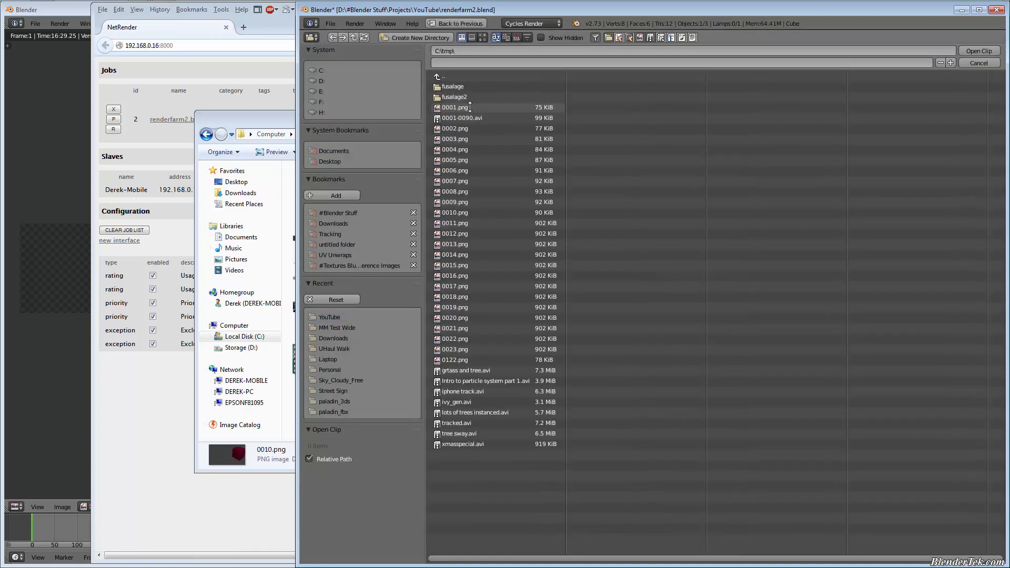
{"action": "left_click", "coordinate": [469, 108]}
{"action": "left_click_drag", "start_coordinate": [469, 132], "coordinate": [468, 215]}
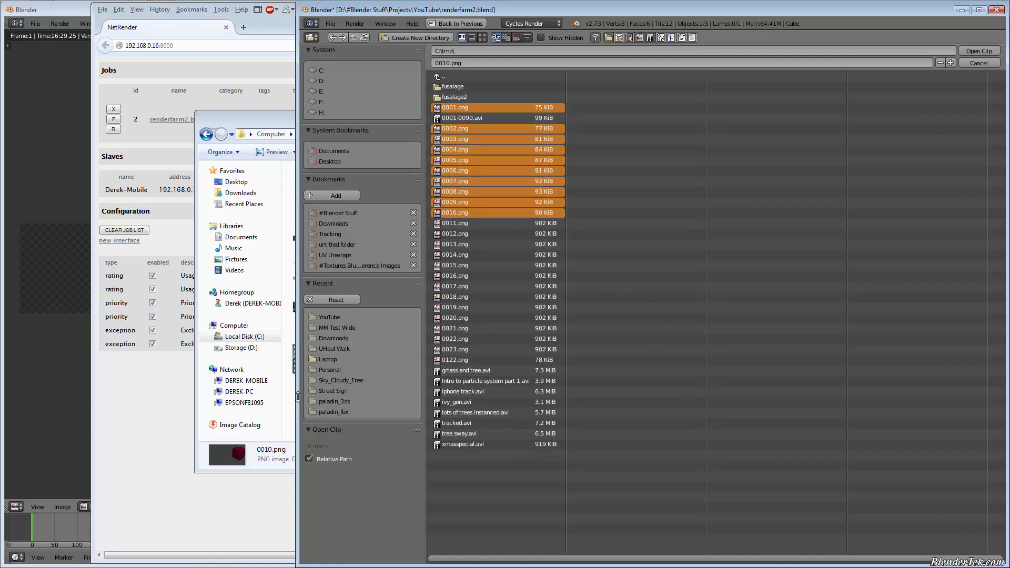
{"action": "left_click", "coordinate": [249, 122]}
{"action": "left_click", "coordinate": [968, 90]}
{"action": "left_click", "coordinate": [978, 51]}
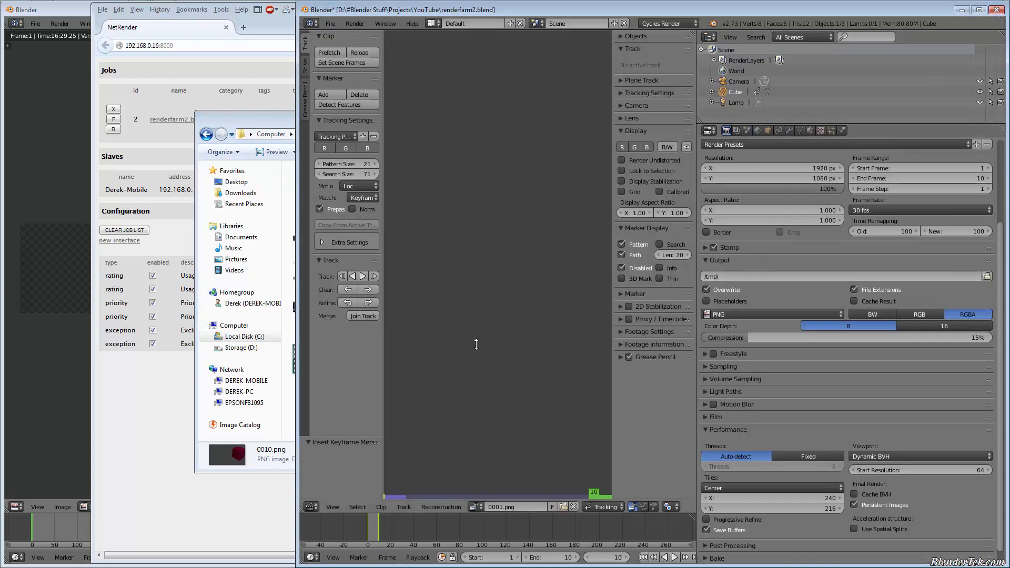
Centre the loaded clip in the Movie Clip Editor and scrub through the cube animation back to frame 1.
{"action": "scroll", "coordinate": [490, 333], "scroll_direction": "down", "scroll_amount": 10}
{"action": "middle_click_drag", "start_coordinate": [541, 361], "coordinate": [522, 370]}
{"action": "scroll", "coordinate": [510, 353], "scroll_direction": "up", "scroll_amount": 4}
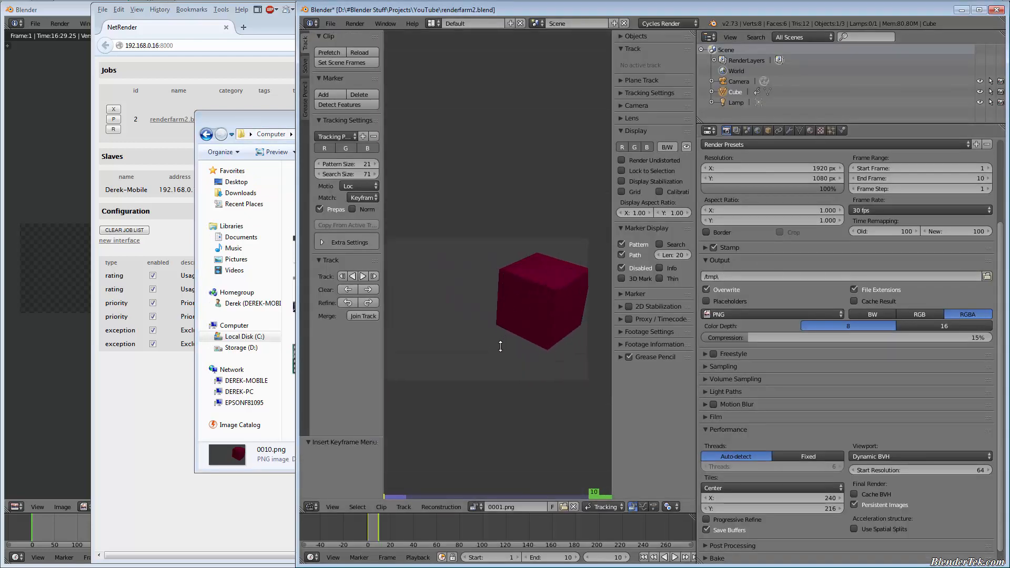
{"action": "scroll", "coordinate": [500, 346], "scroll_direction": "down", "scroll_amount": 1}
{"action": "middle_click_drag", "start_coordinate": [510, 336], "coordinate": [538, 325]}
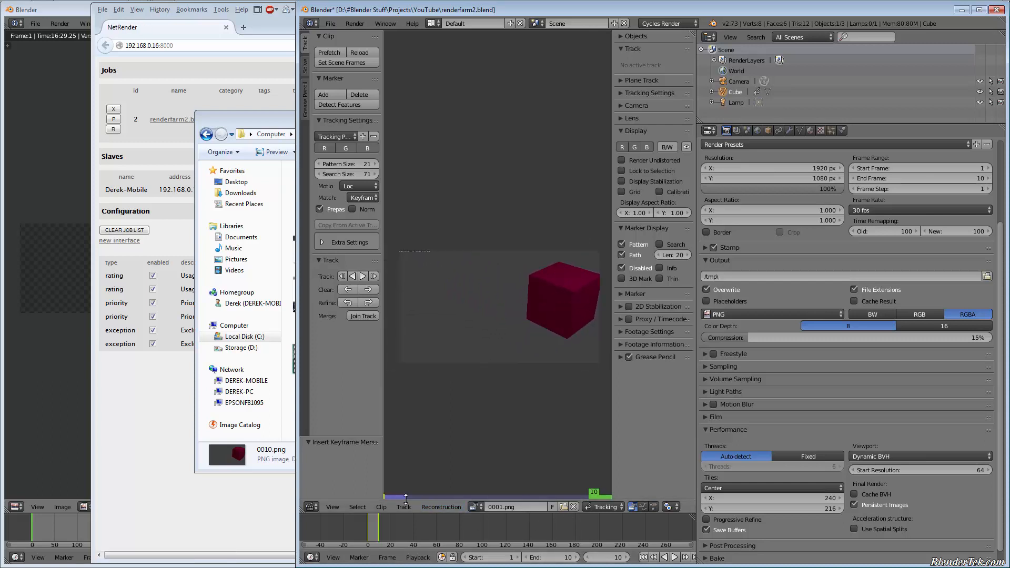
{"action": "left_click", "coordinate": [387, 497]}
{"action": "left_click", "coordinate": [373, 531]}
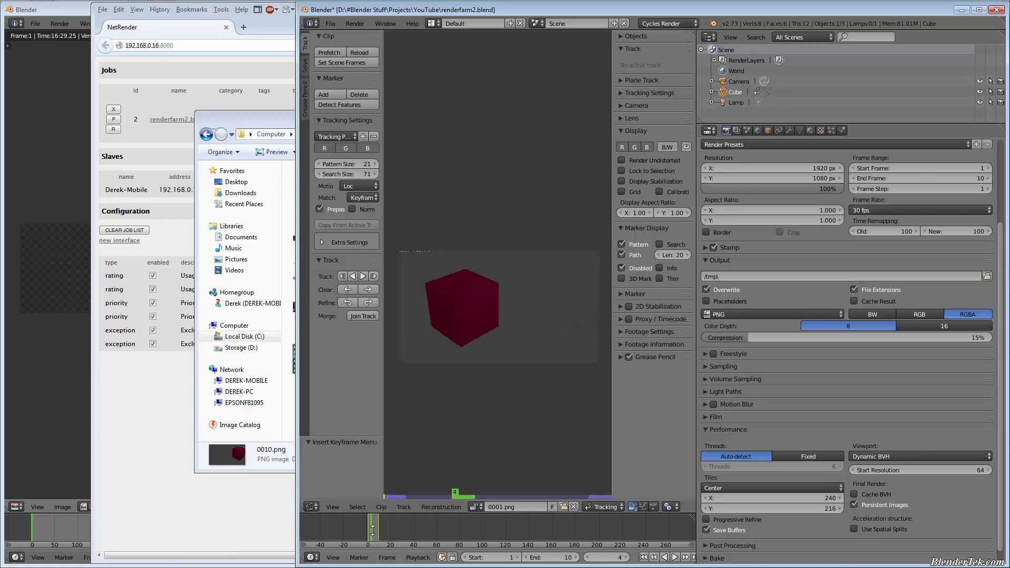
{"action": "left_click_drag", "start_coordinate": [373, 530], "coordinate": [368, 545]}
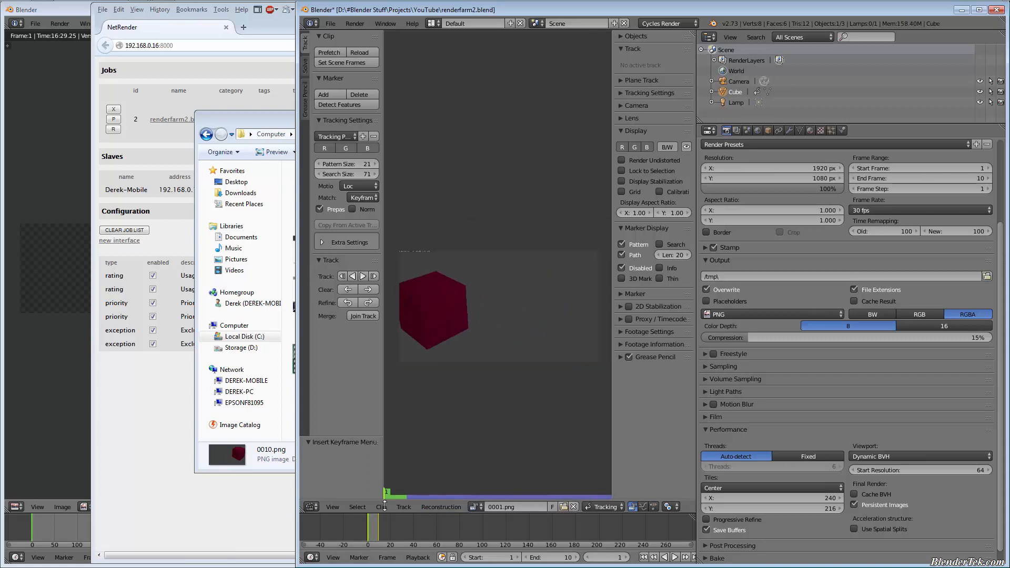
Set the output file format to MPEG and the encoding format to H.264.
{"action": "left_click", "coordinate": [753, 314]}
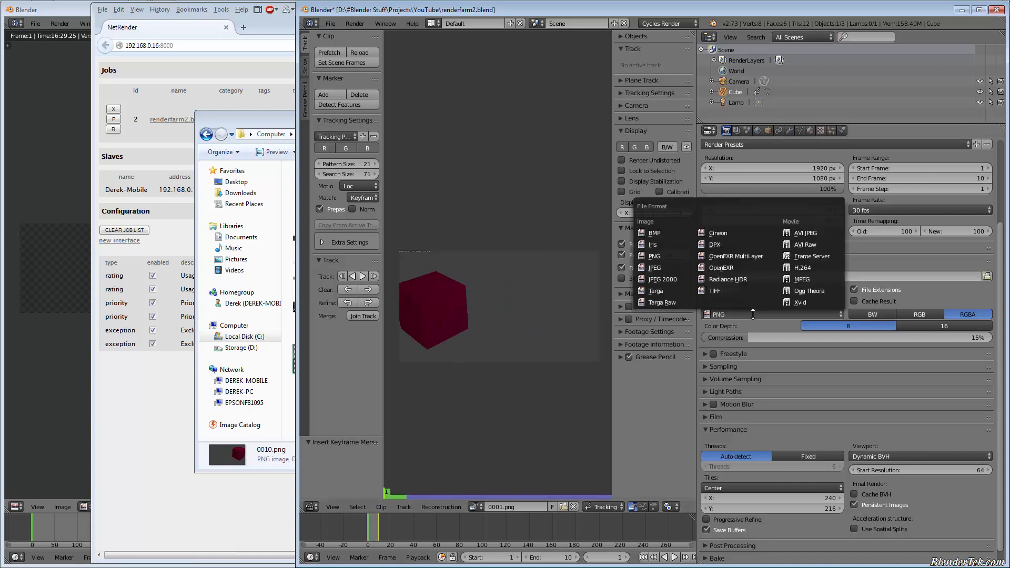
{"action": "left_click", "coordinate": [823, 277]}
{"action": "left_click", "coordinate": [708, 331]}
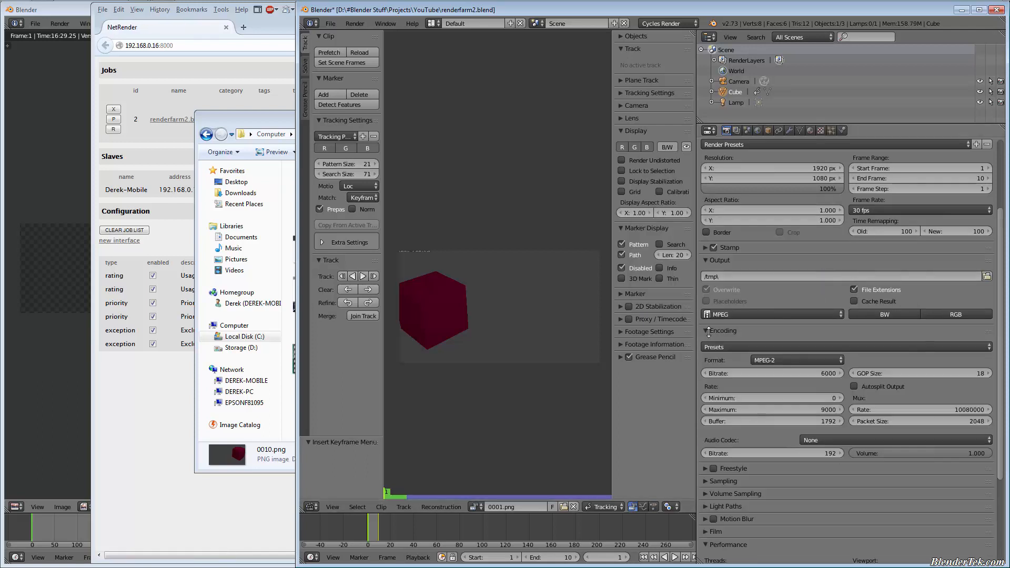
{"action": "left_click", "coordinate": [789, 361]}
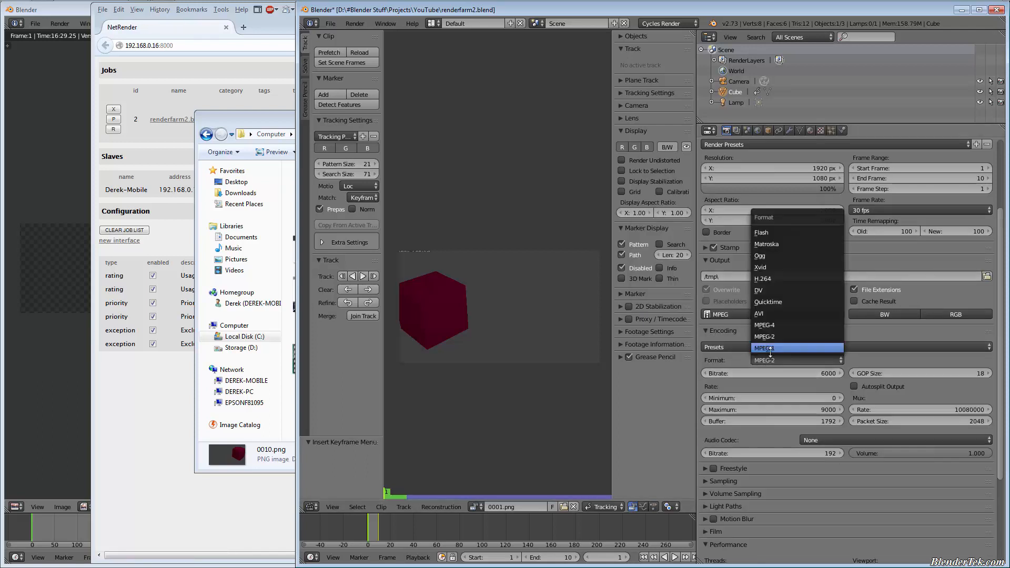
{"action": "left_click", "coordinate": [789, 278]}
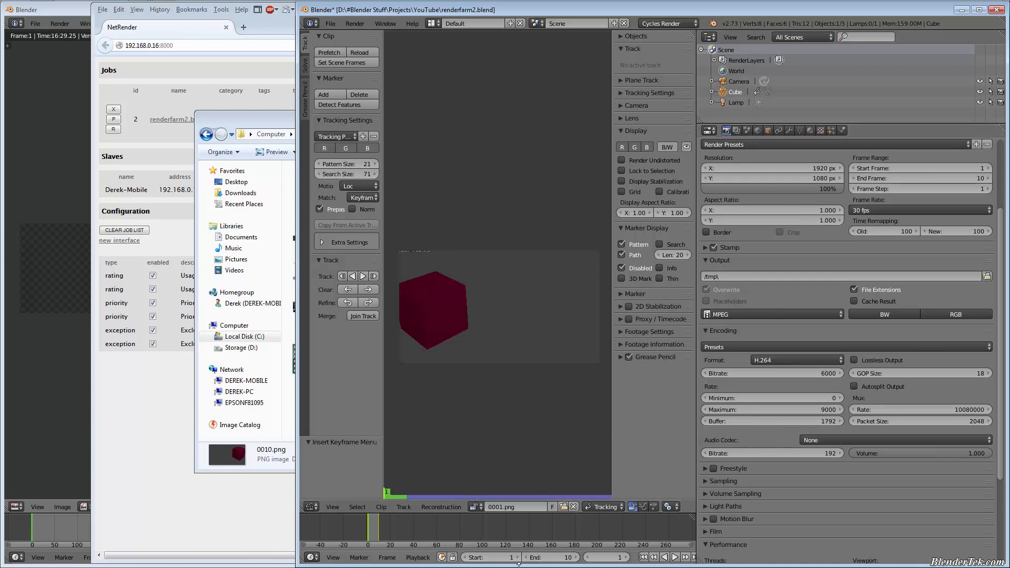
Set the animation's end frame to 5.
{"action": "left_click", "coordinate": [566, 557]}
{"action": "type", "text": "5"}
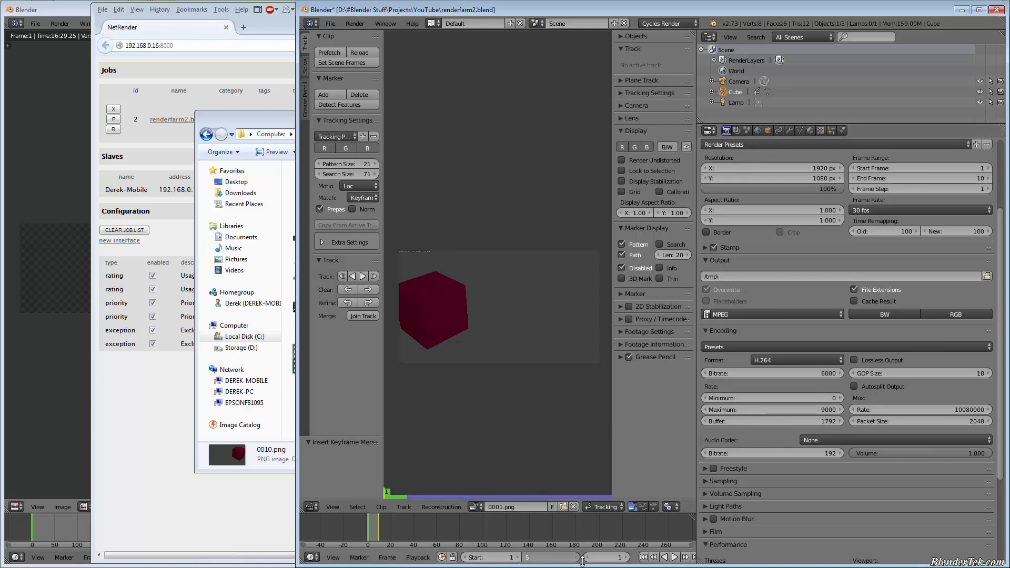
{"action": "key", "text": "Return"}
Set a custom frame rate of 1 fps for the render.
{"action": "left_click", "coordinate": [899, 210]}
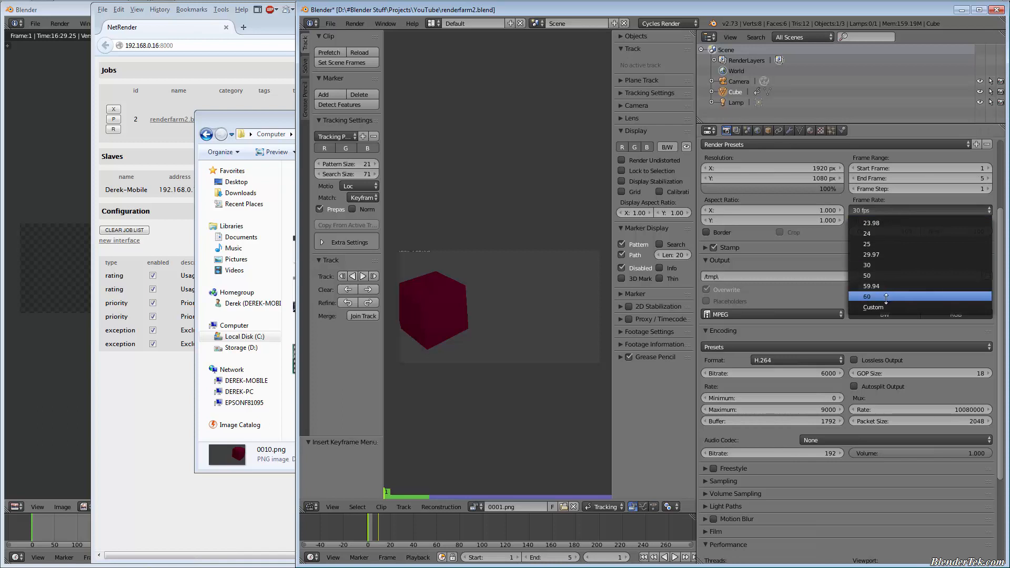
{"action": "left_click", "coordinate": [899, 311]}
{"action": "left_click", "coordinate": [908, 221]}
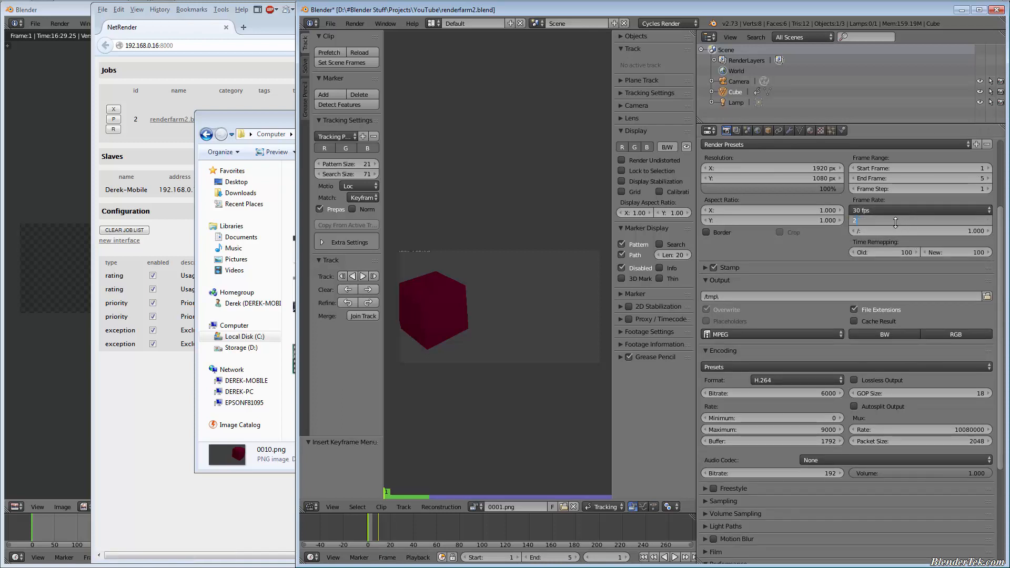
{"action": "type", "text": "1"}
{"action": "key", "text": "Return"}
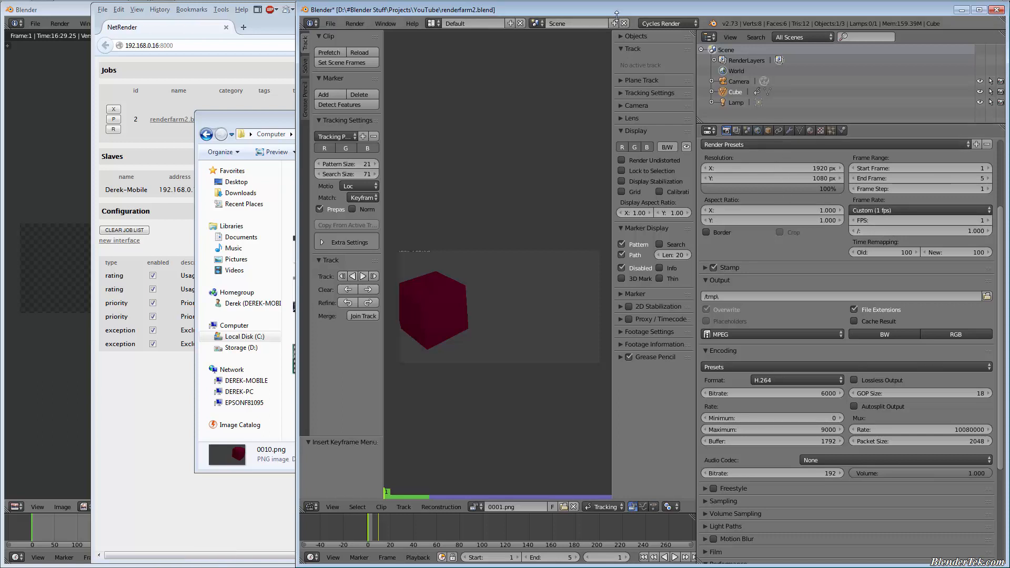
Switch the render engine back to Network Render, refresh the network job list and clear the old renderfarm2.blend job.
{"action": "left_click", "coordinate": [661, 23]}
{"action": "left_click", "coordinate": [668, 71]}
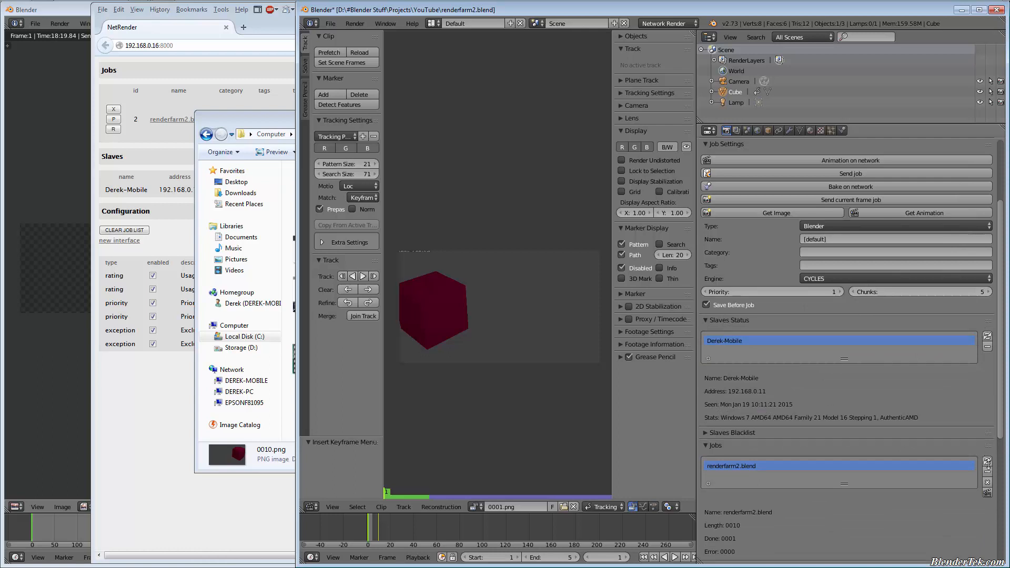
{"action": "left_click", "coordinate": [987, 461]}
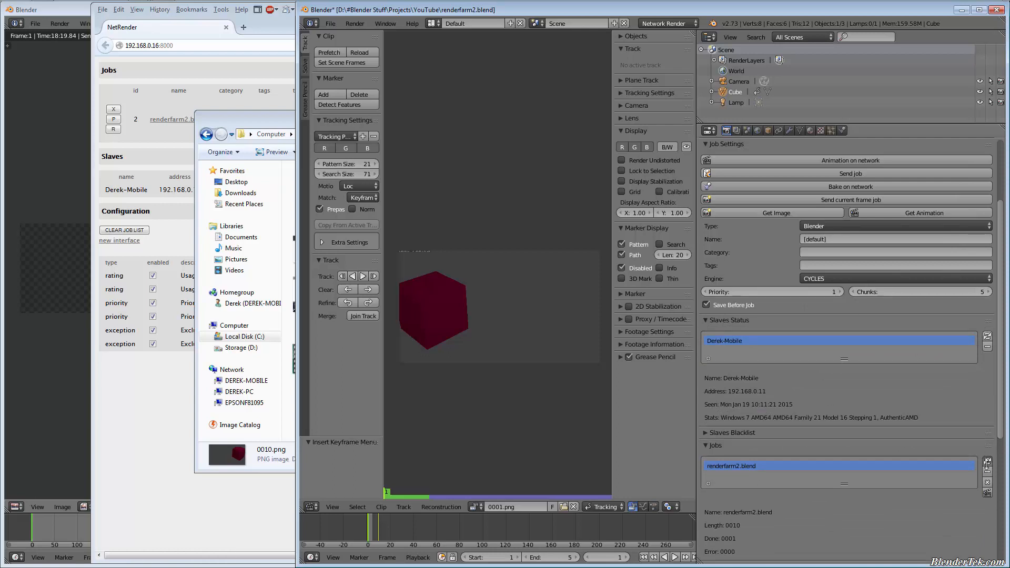
{"action": "left_click", "coordinate": [987, 493]}
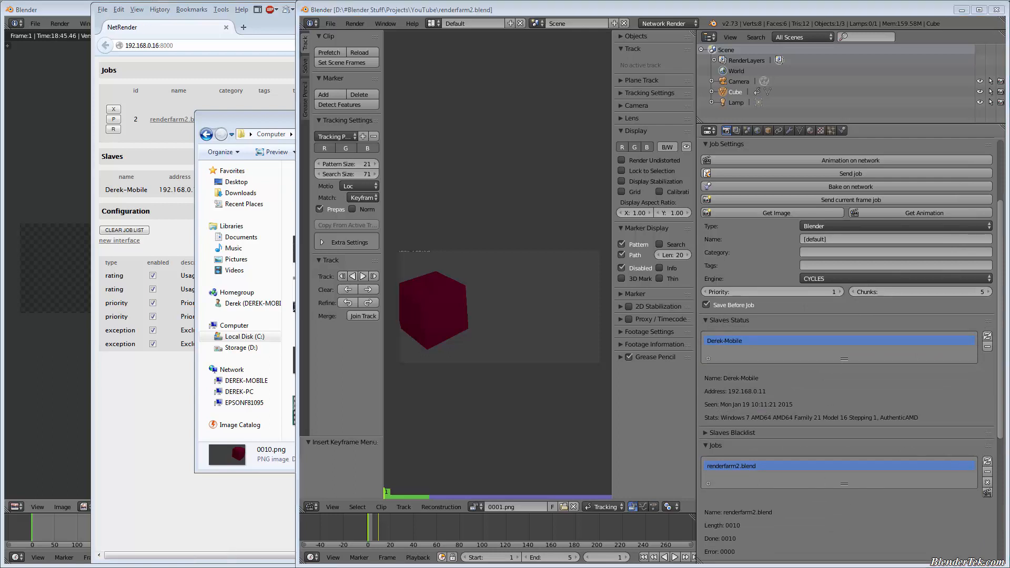
{"action": "left_click", "coordinate": [988, 481]}
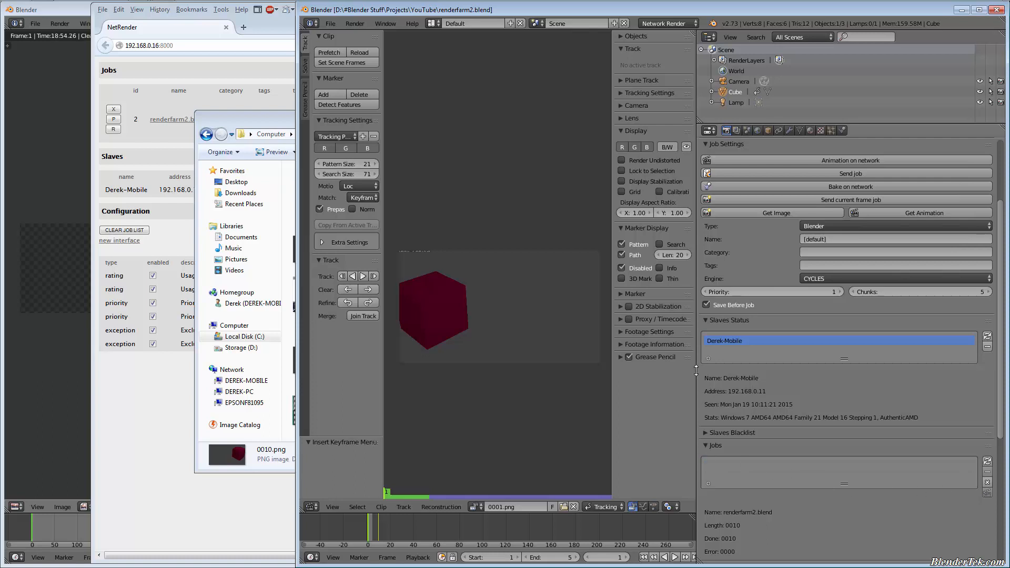
Render the five-frame animation on the network and get the finished animation from the job.
{"action": "left_click", "coordinate": [813, 161]}
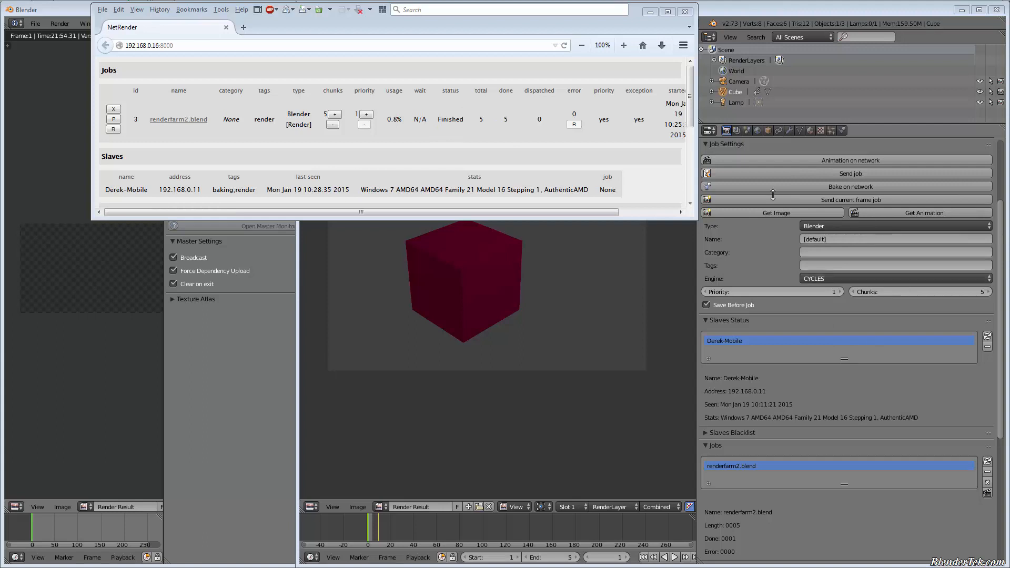
{"action": "left_click", "coordinate": [770, 252]}
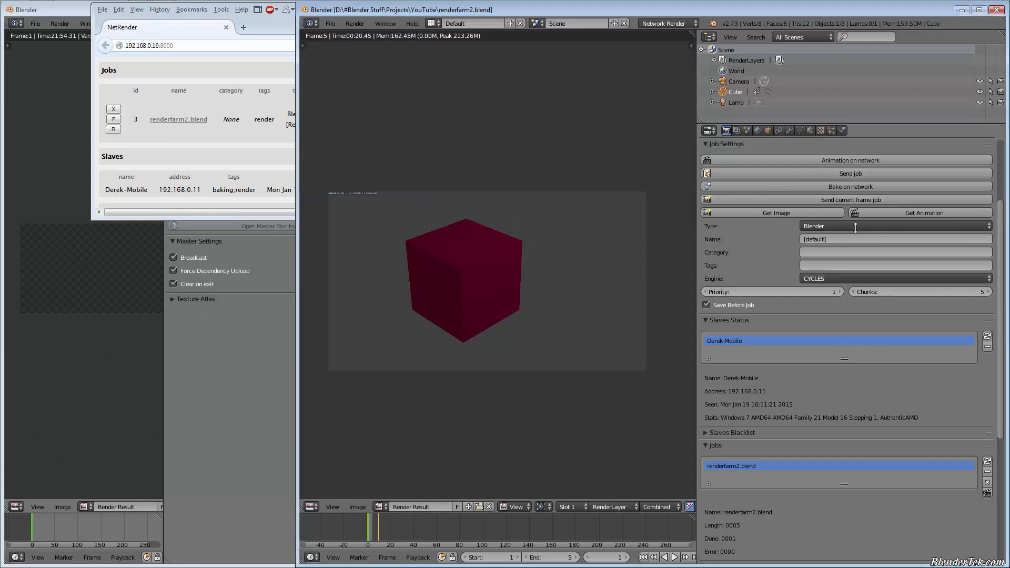
{"action": "left_click", "coordinate": [895, 213]}
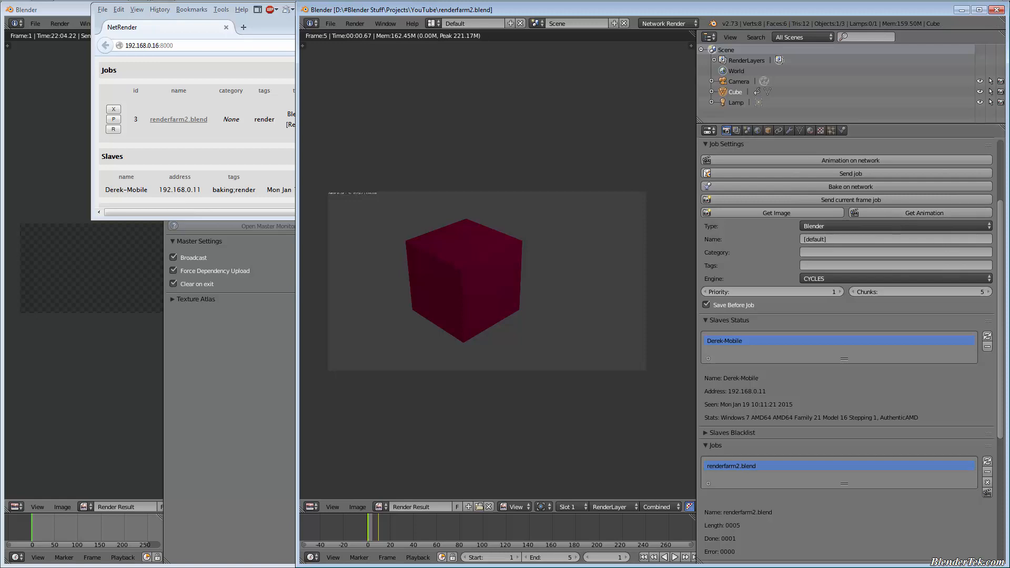
Bring the C: drive's tmp folder into view and compare the details of 0001-0005.avi and 0001-0010.avi.
{"action": "left_click_drag", "start_coordinate": [1009, 41], "coordinate": [467, 123]}
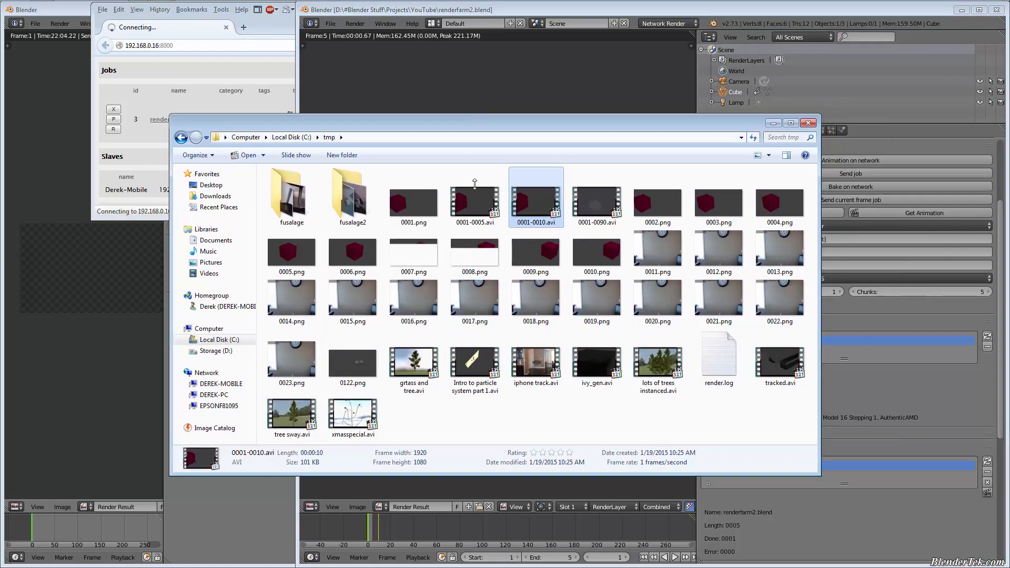
{"action": "left_click", "coordinate": [478, 216]}
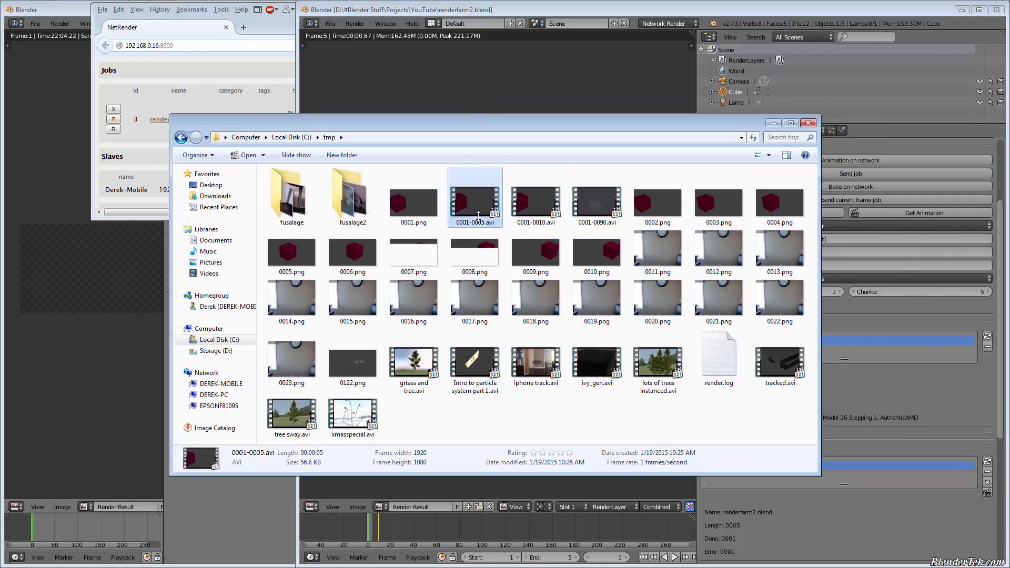
{"action": "left_click", "coordinate": [534, 210]}
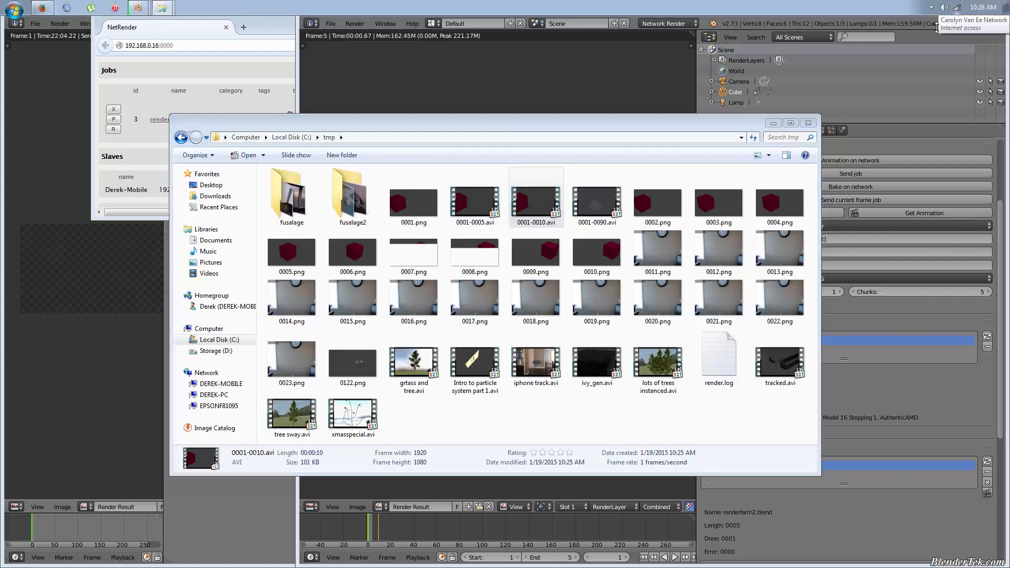
{"action": "left_click", "coordinate": [546, 197]}
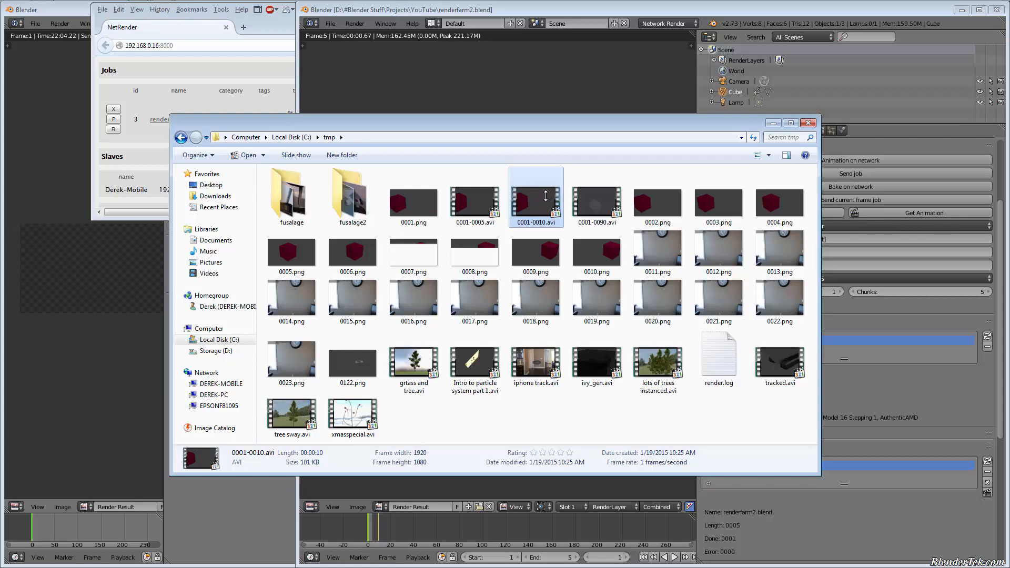
{"action": "left_click", "coordinate": [477, 216]}
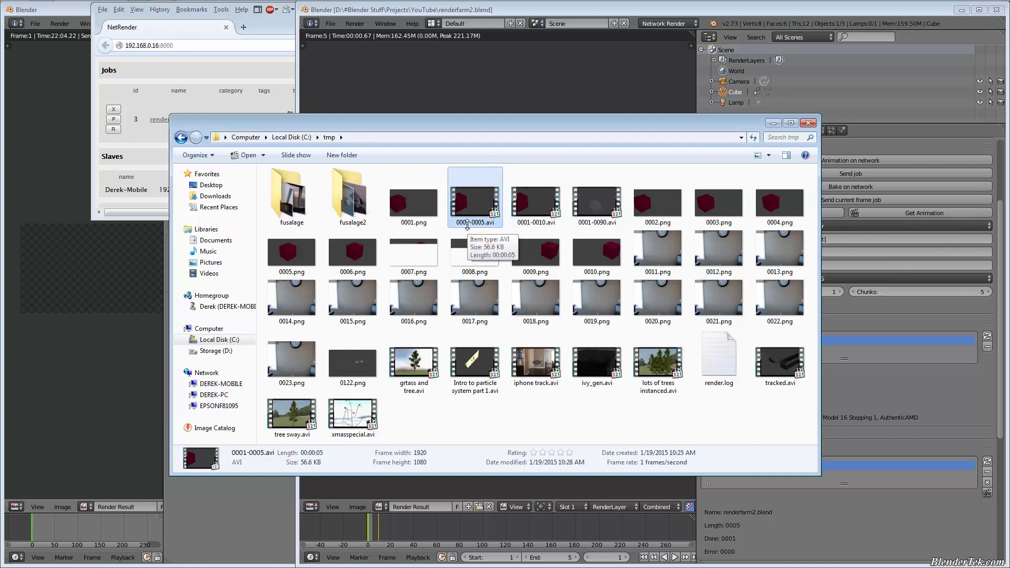
Play the rendered video 0001-0005.avi from the tmp folder to check the animation, then close the player and the folder window.
{"action": "left_click", "coordinate": [417, 207]}
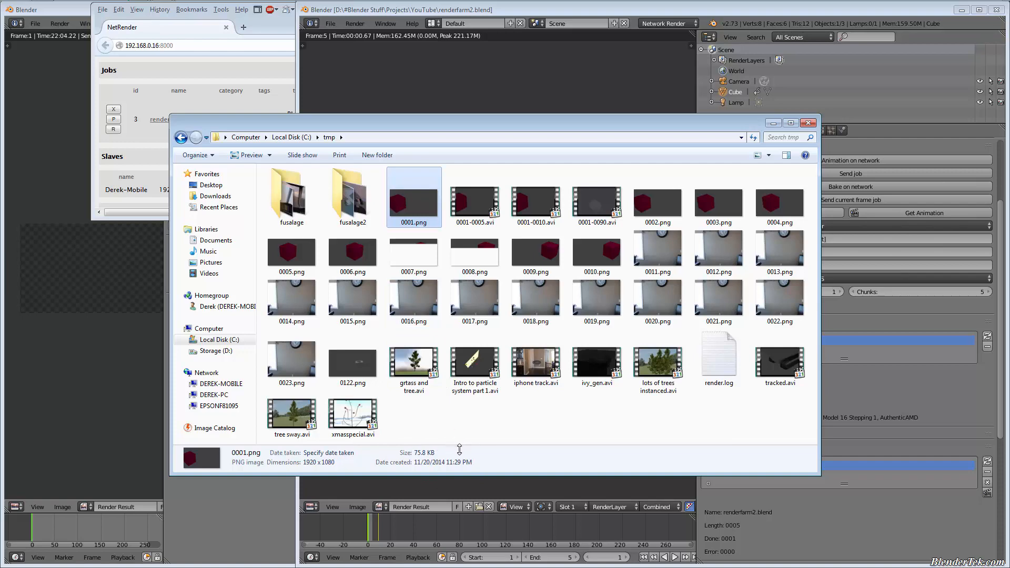
{"action": "double_click", "coordinate": [472, 190]}
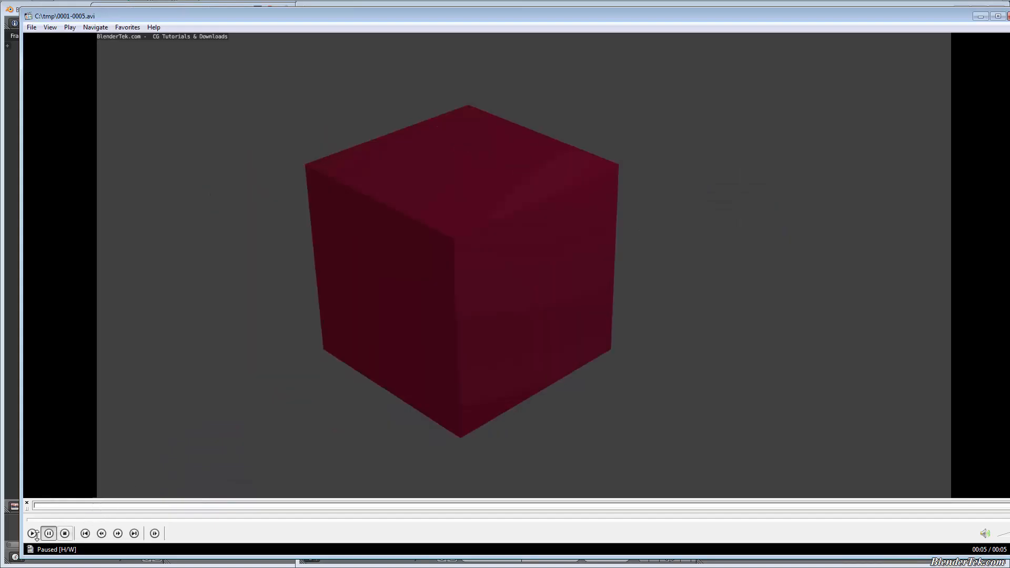
{"action": "left_click", "coordinate": [32, 534]}
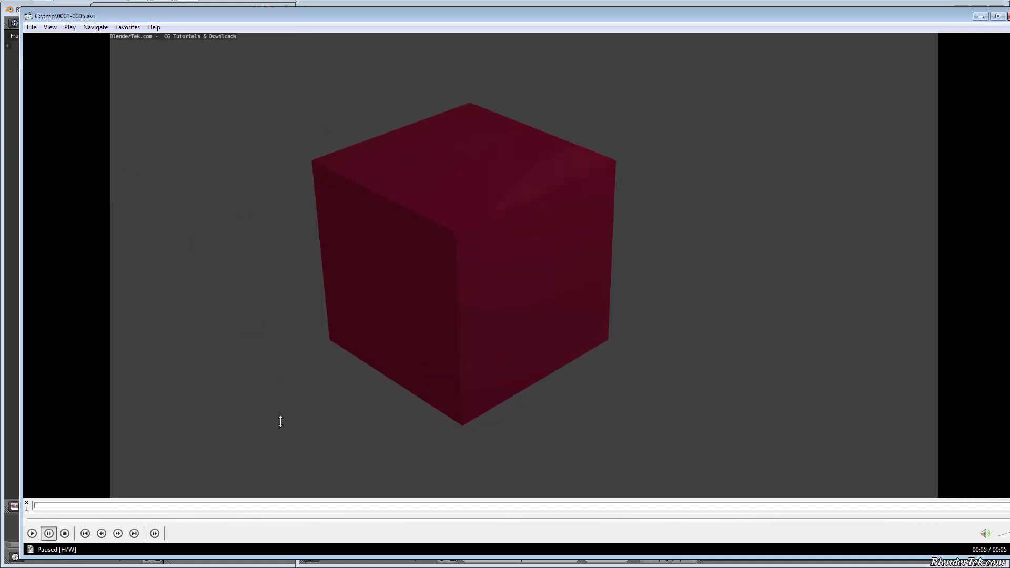
{"action": "left_click_drag", "start_coordinate": [920, 27], "coordinate": [853, 46]}
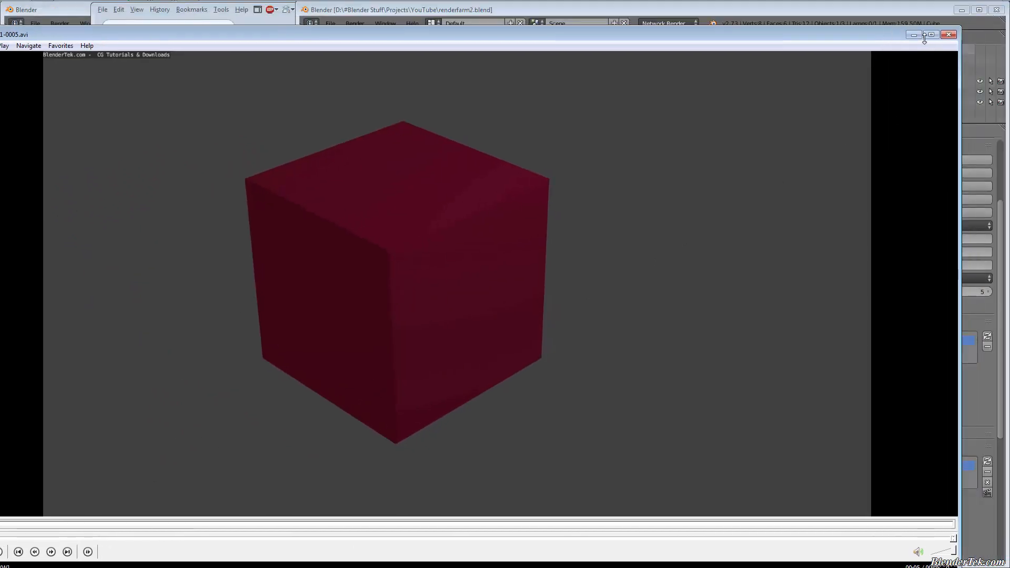
{"action": "left_click", "coordinate": [939, 39]}
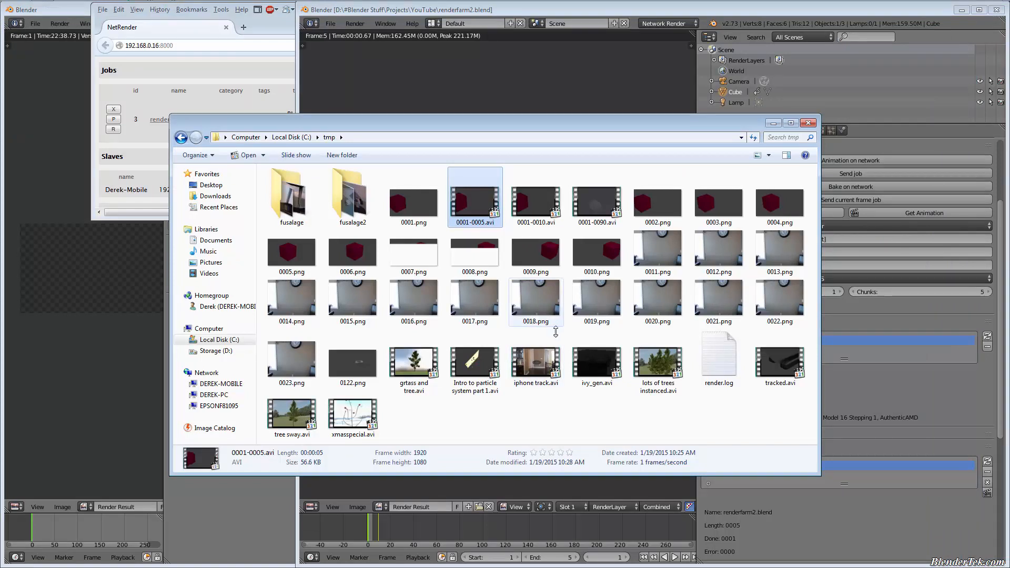
{"action": "left_click", "coordinate": [808, 123]}
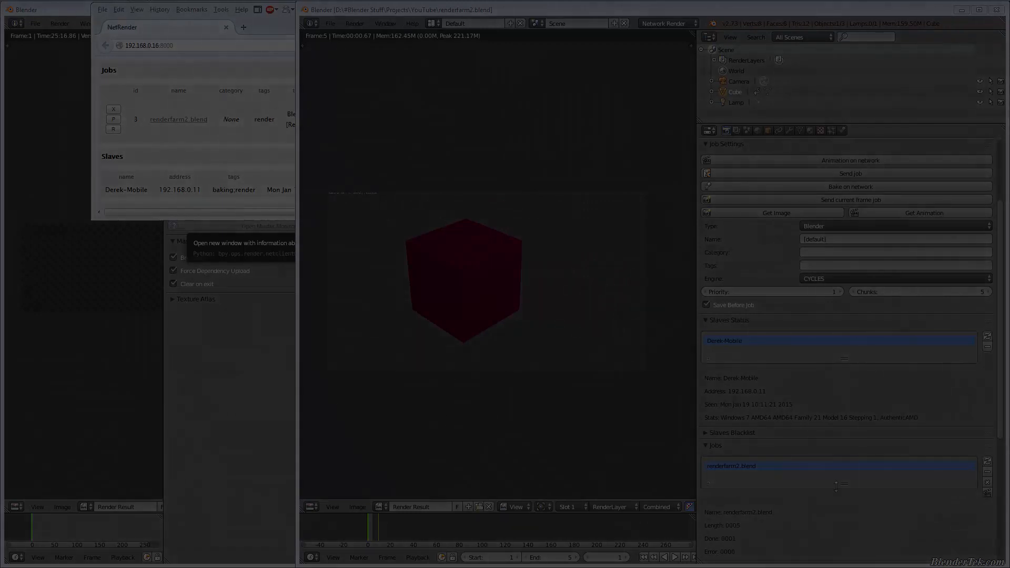
Remove the renderfarm2.blend job on the NetRender web page, also deleting its files on the master.
{"action": "left_click", "coordinate": [110, 110]}
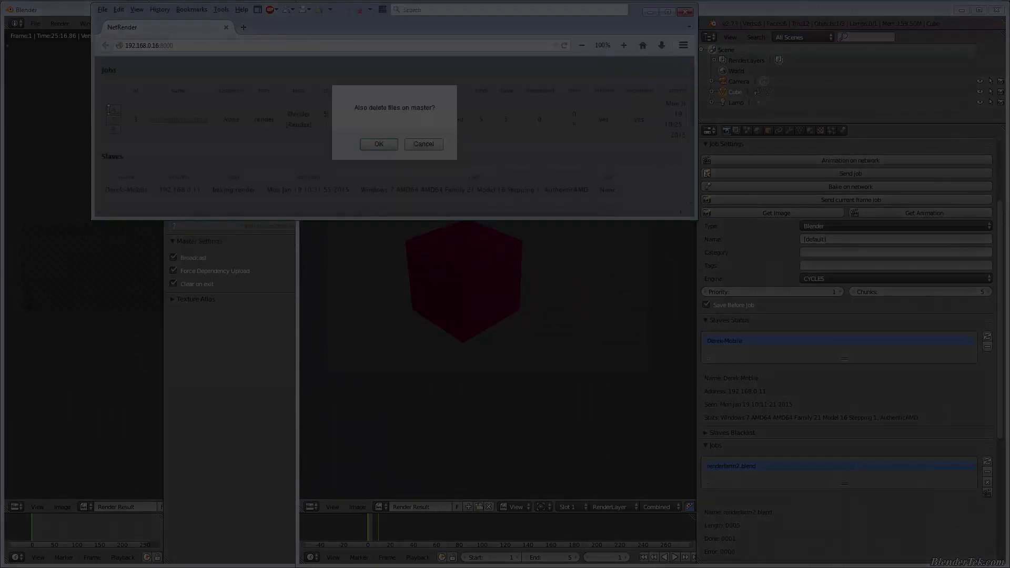
{"action": "left_click", "coordinate": [379, 144]}
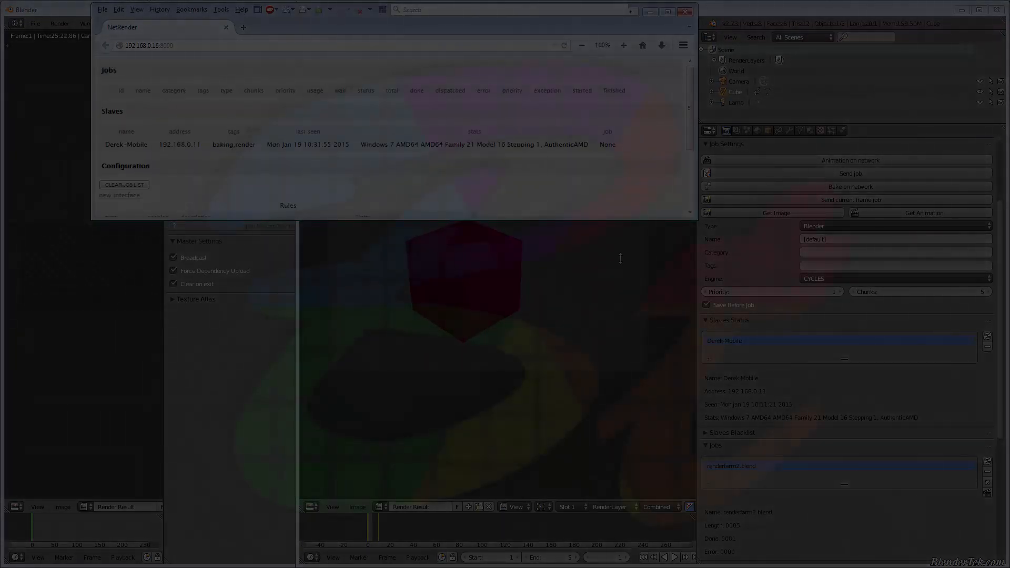